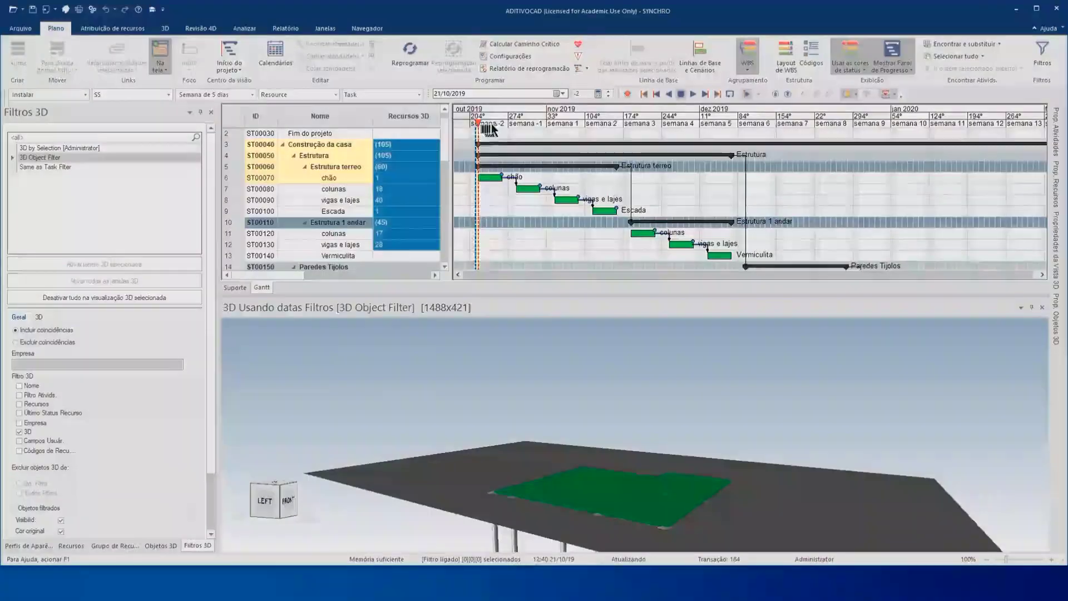
Move the focus time to 08/11/2019 and on to 23/11/2019, and inspect the structure's columns and slabs in the 3D view
{"action": "left_click_drag", "start_coordinate": [487, 123], "coordinate": [576, 126]}
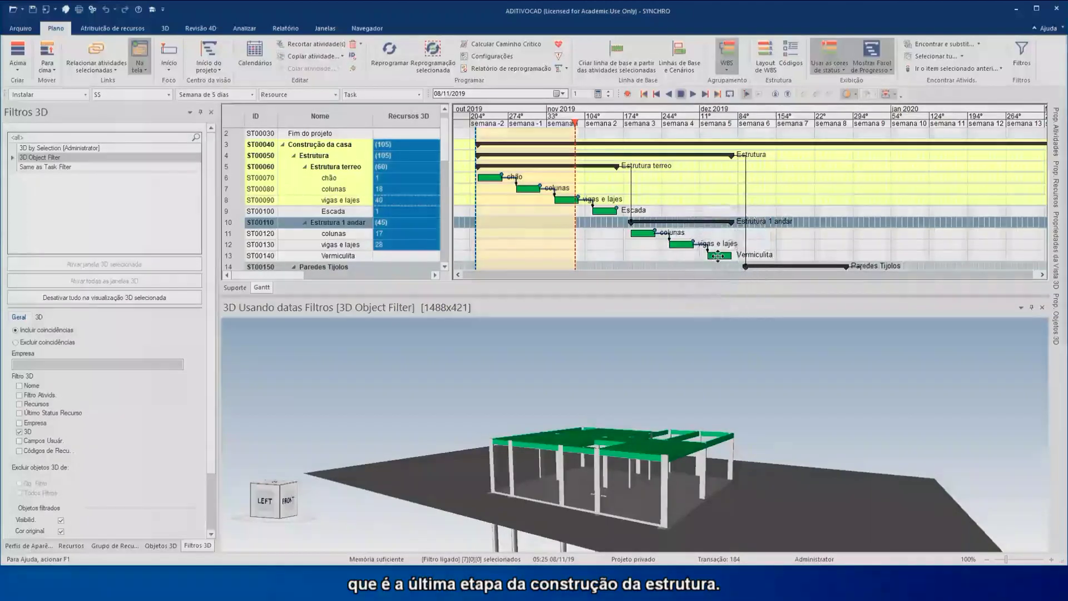
{"action": "mouse_move", "coordinate": [718, 255]}
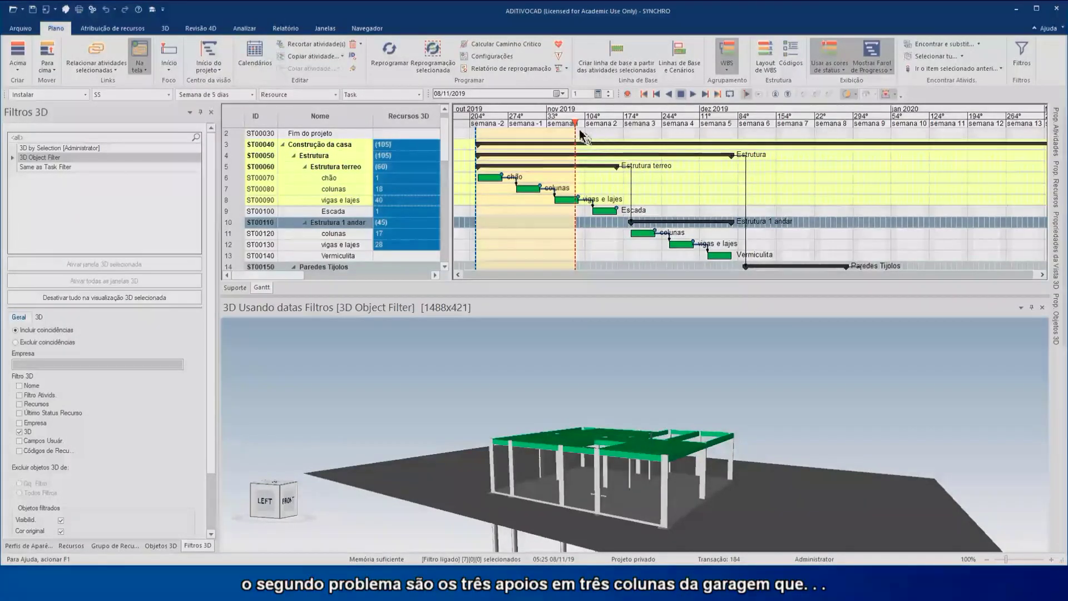
{"action": "left_click_drag", "start_coordinate": [575, 121], "coordinate": [659, 146]}
{"action": "left_click_drag", "start_coordinate": [676, 401], "coordinate": [556, 504]}
{"action": "scroll", "coordinate": [547, 504], "scroll_direction": "up", "scroll_amount": 6}
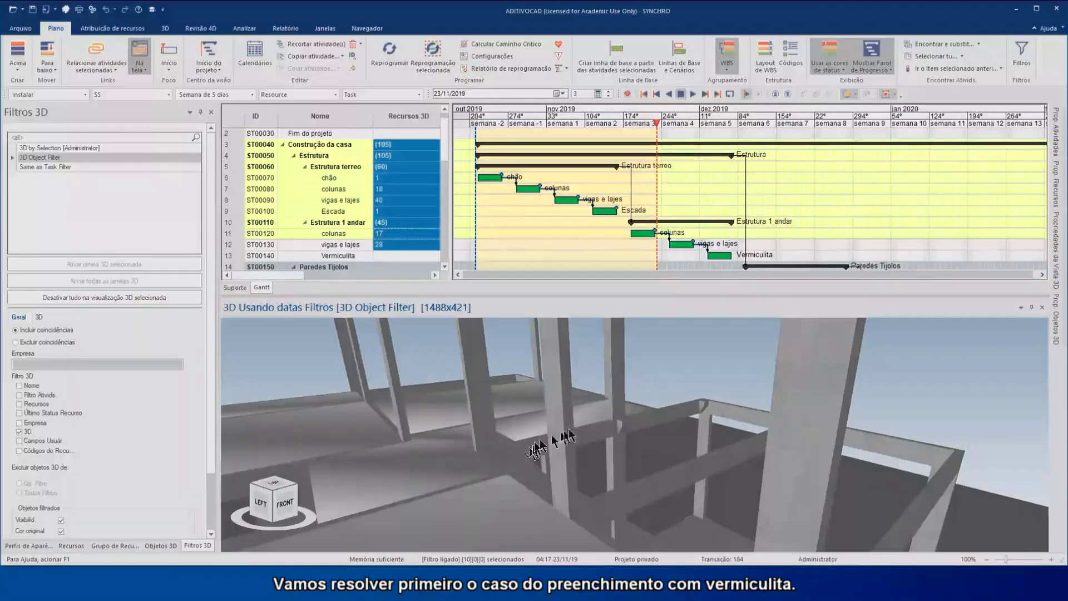
{"action": "scroll", "coordinate": [595, 411], "scroll_direction": "down", "scroll_amount": 6}
{"action": "scroll", "coordinate": [573, 404], "scroll_direction": "down", "scroll_amount": 2}
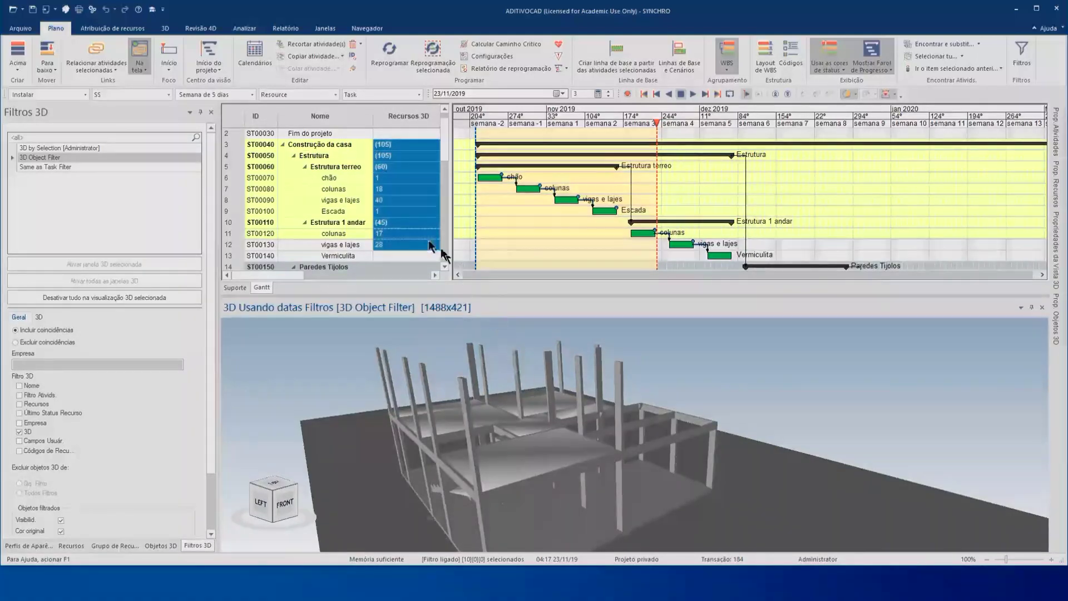
Open the activity properties of the "vigas e lajes" task under Estrutura terreo, review the general data, and expand its assigned material resources
{"action": "scroll", "coordinate": [286, 179], "scroll_direction": "up", "scroll_amount": 1}
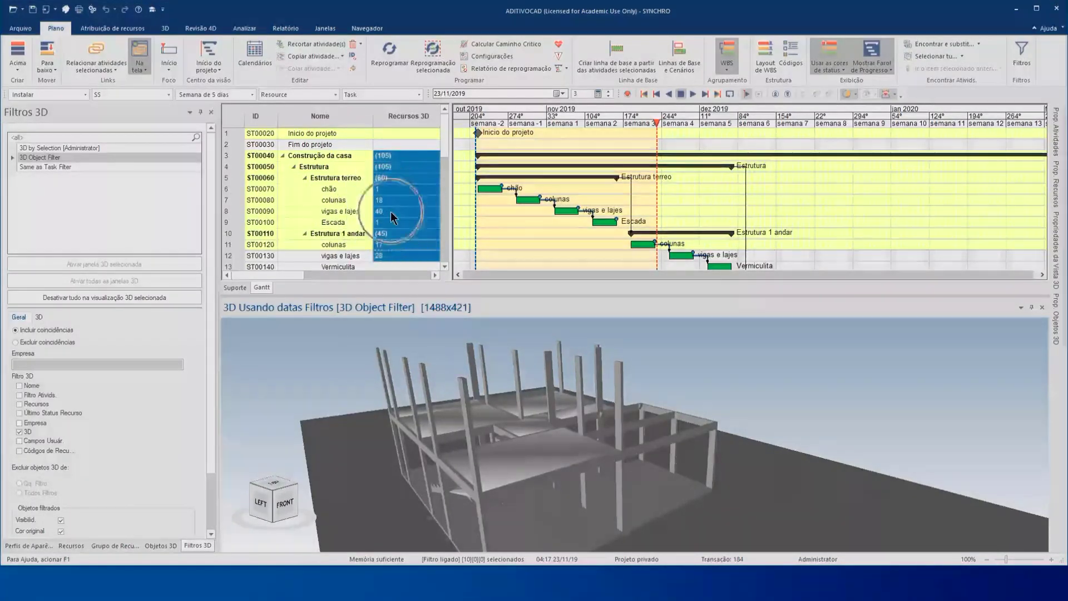
{"action": "left_click", "coordinate": [351, 217]}
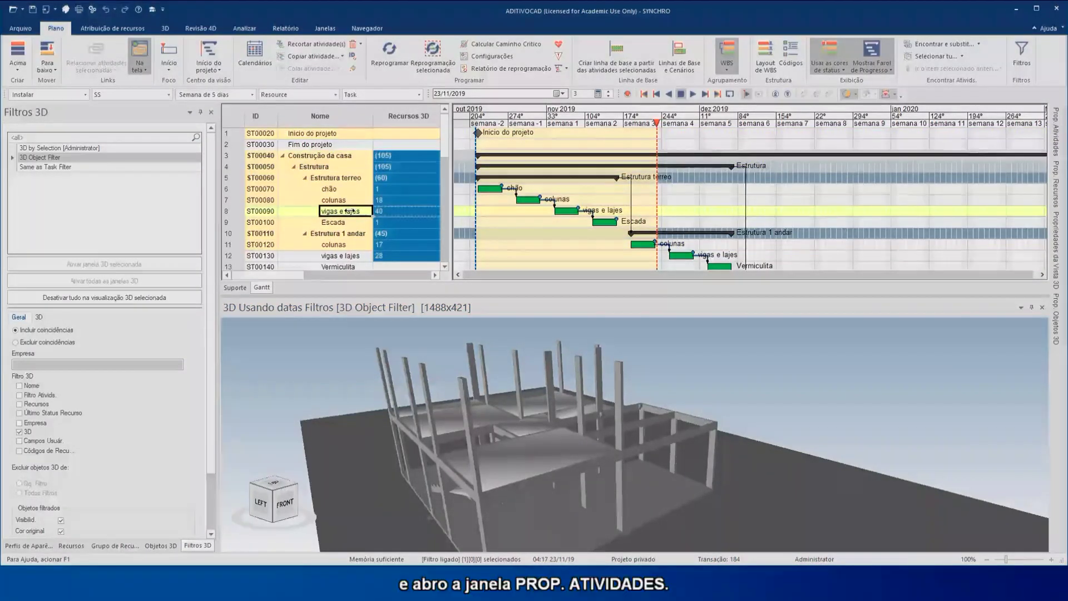
{"action": "left_click", "coordinate": [1057, 146]}
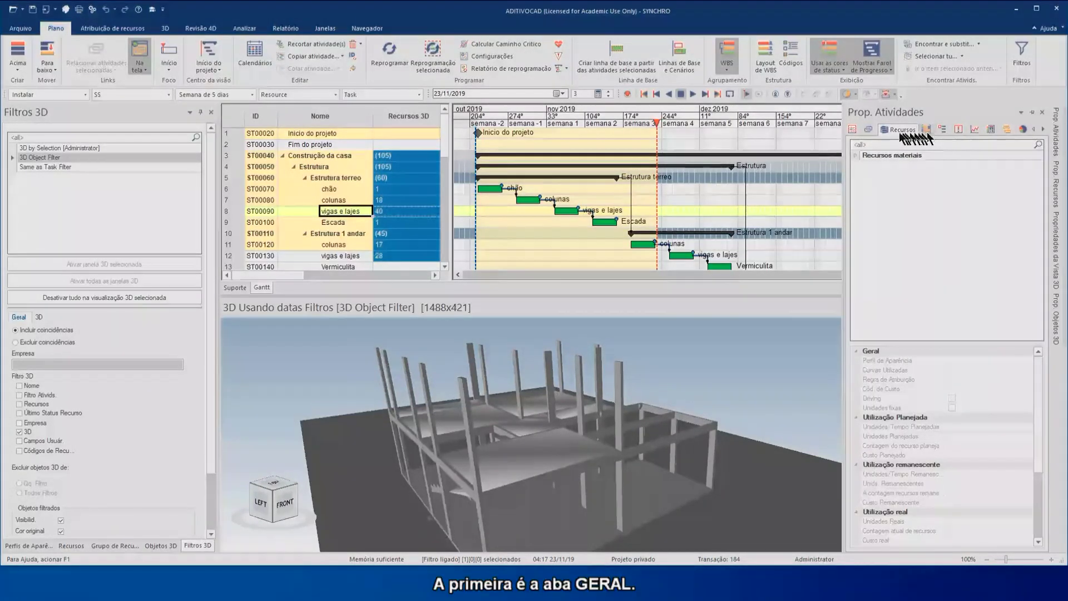
{"action": "left_click", "coordinate": [853, 131]}
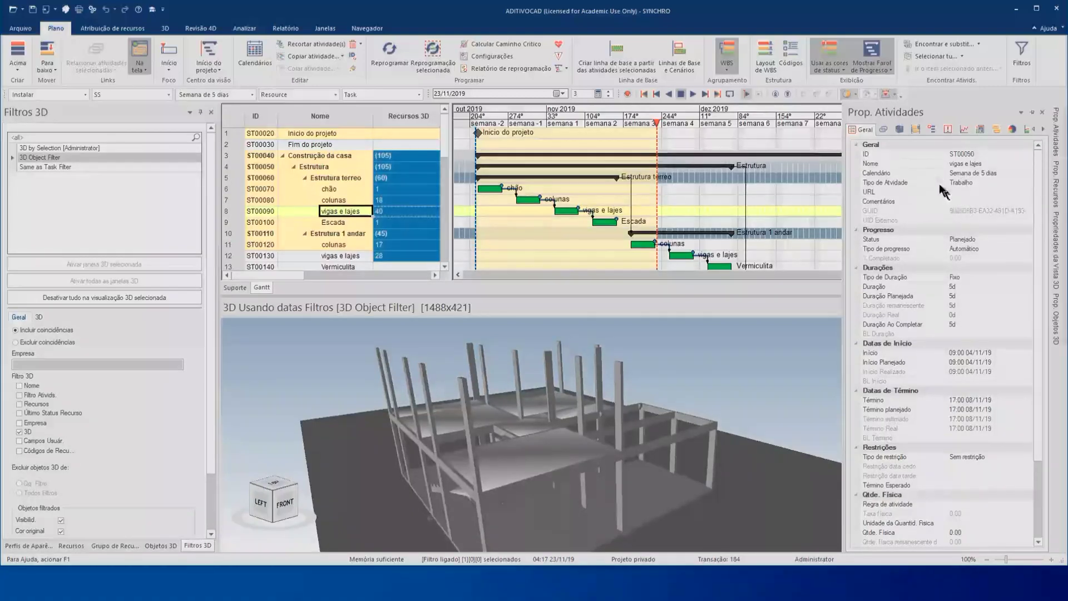
{"action": "left_click", "coordinate": [901, 131]}
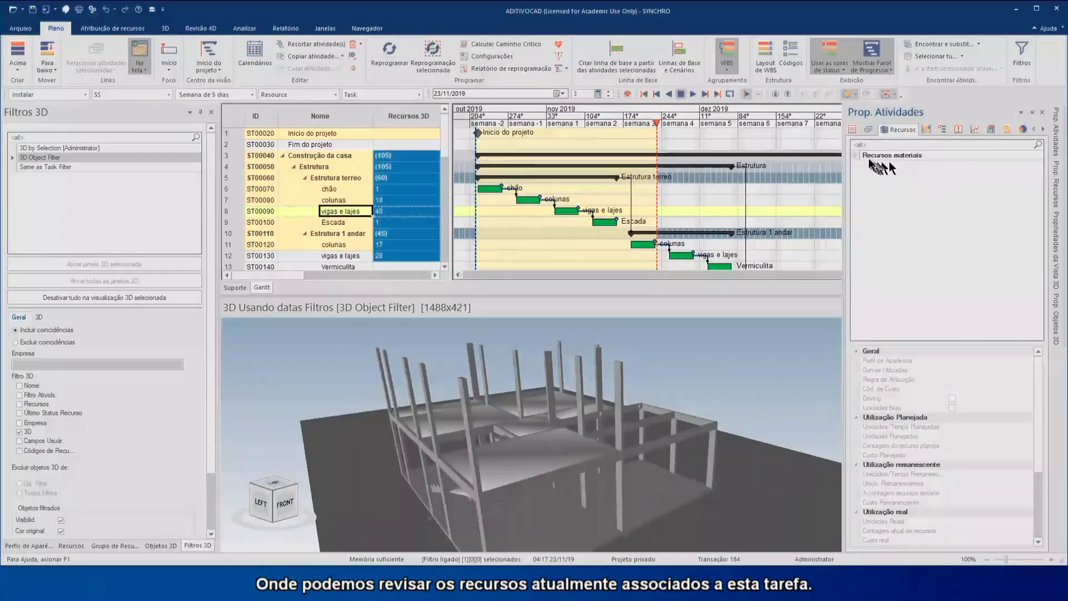
{"action": "left_click", "coordinate": [856, 155]}
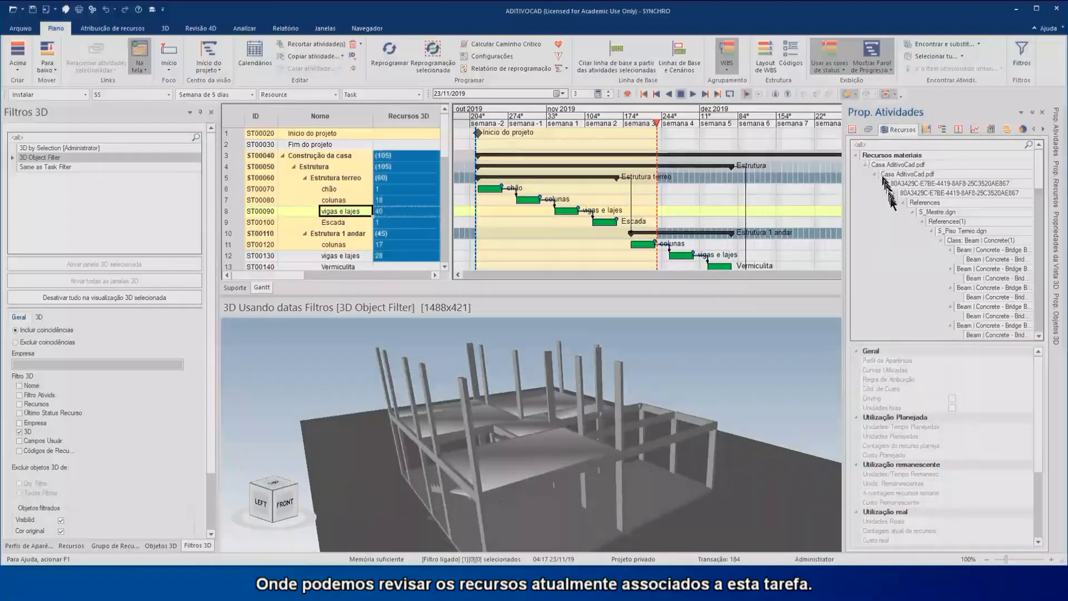
{"action": "scroll", "coordinate": [899, 219], "scroll_direction": "down", "scroll_amount": 3}
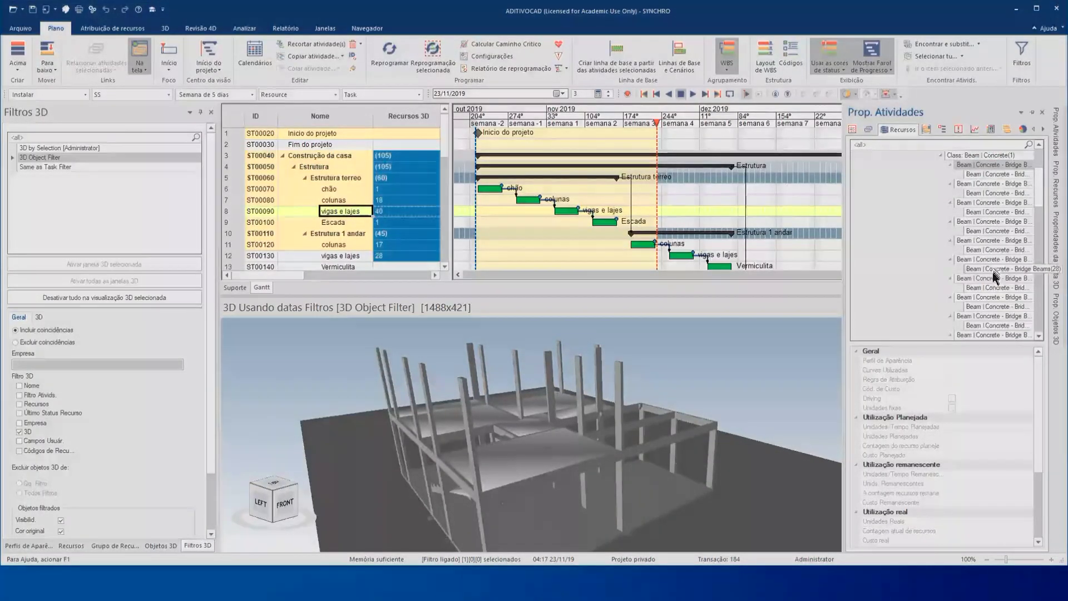
{"action": "scroll", "coordinate": [969, 222], "scroll_direction": "down", "scroll_amount": 1}
{"action": "scroll", "coordinate": [962, 209], "scroll_direction": "up", "scroll_amount": 1}
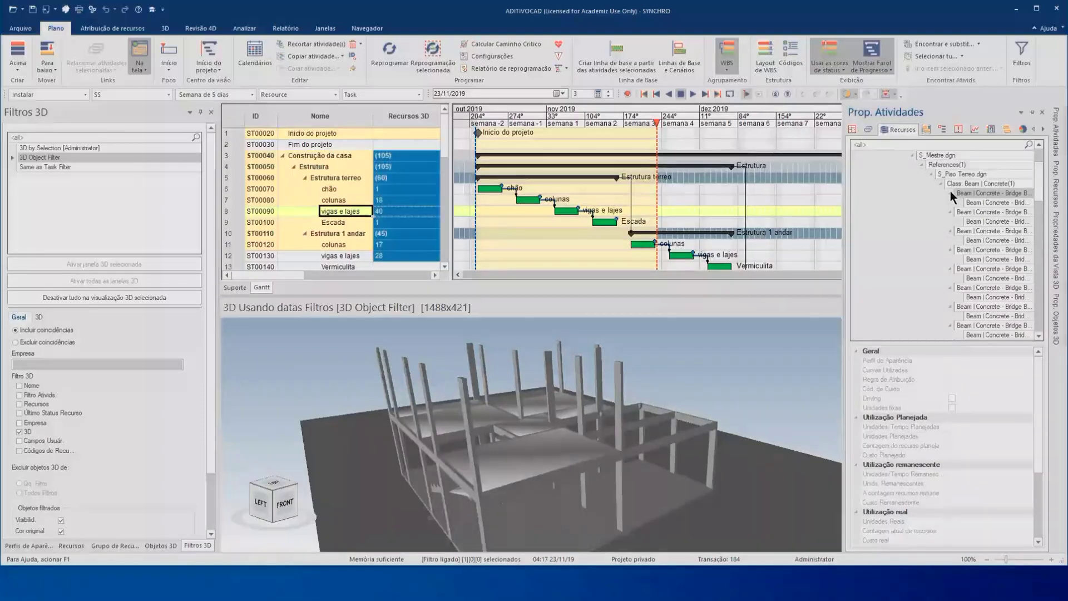
Collapse the Beam | Concrete class and select the resources from Slab - Concrete Slab through Slab - Concrete Slab(6) to identify them
{"action": "left_click", "coordinate": [951, 193]}
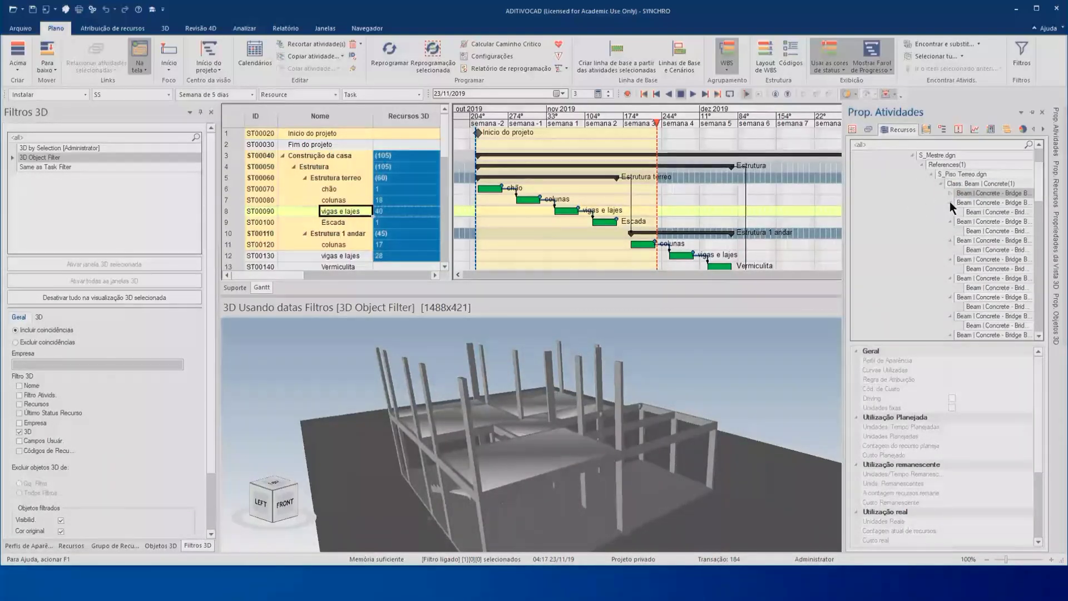
{"action": "left_click", "coordinate": [941, 184]}
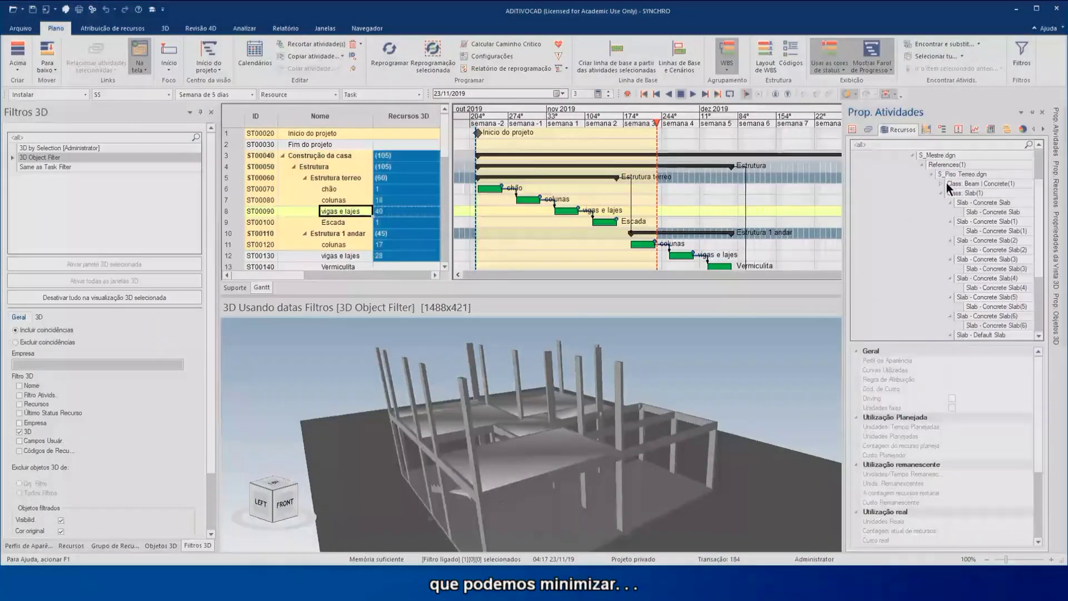
{"action": "left_click", "coordinate": [944, 192]}
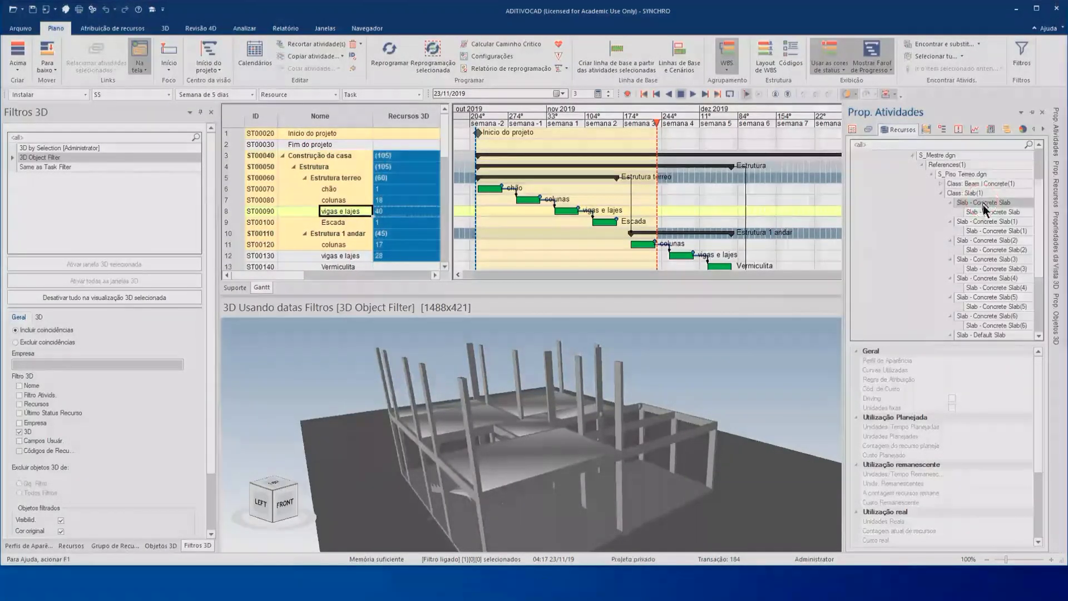
{"action": "scroll", "coordinate": [995, 268], "scroll_direction": "down", "scroll_amount": 1}
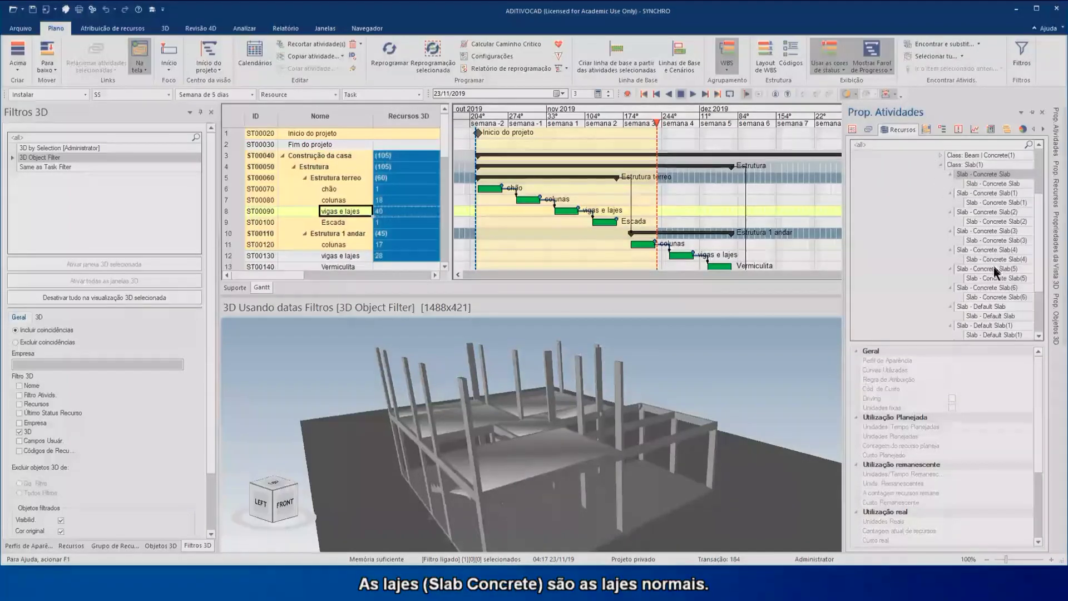
{"action": "left_click", "coordinate": [996, 301], "text": "shift"}
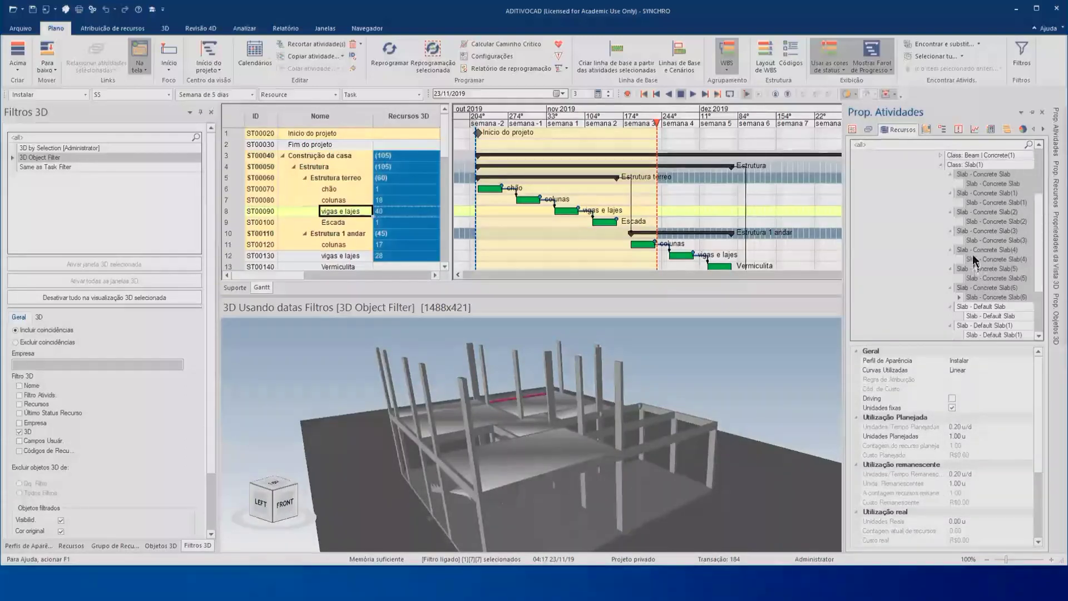
Remove the assignments of Slab - Default Slab through Slab - Default Slab(5) from the ground-floor "vigas e lajes" task
{"action": "scroll", "coordinate": [924, 239], "scroll_direction": "down", "scroll_amount": 2}
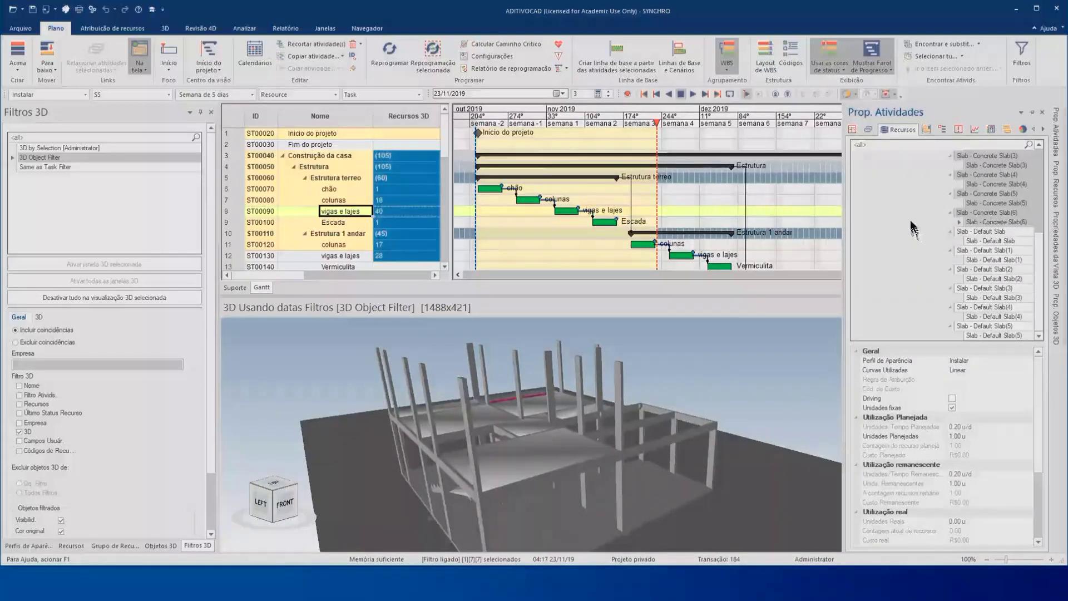
{"action": "left_click", "coordinate": [984, 232]}
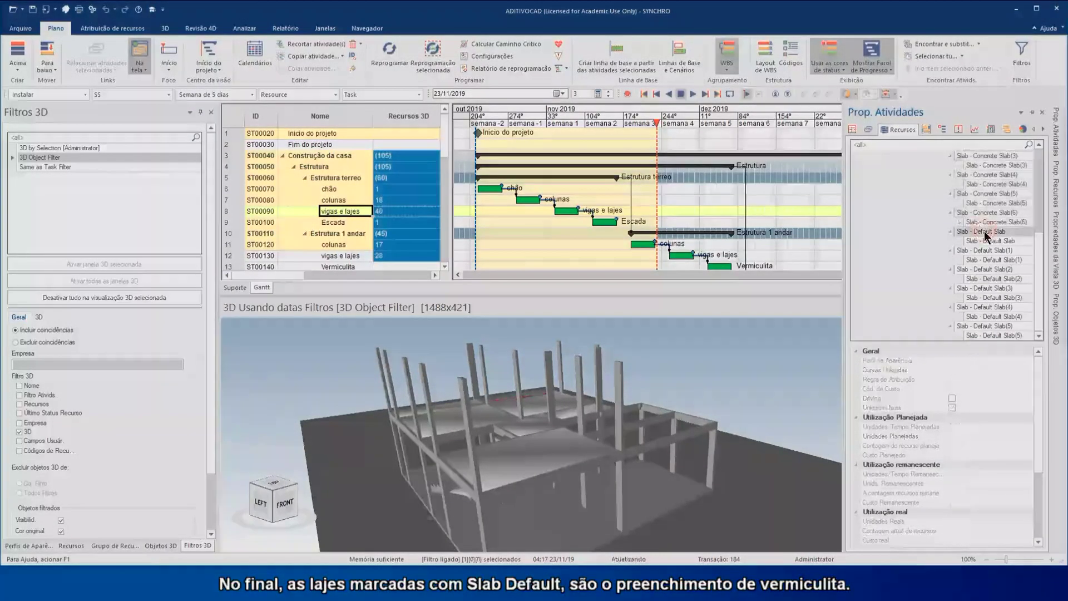
{"action": "left_click", "coordinate": [988, 335], "text": "shift"}
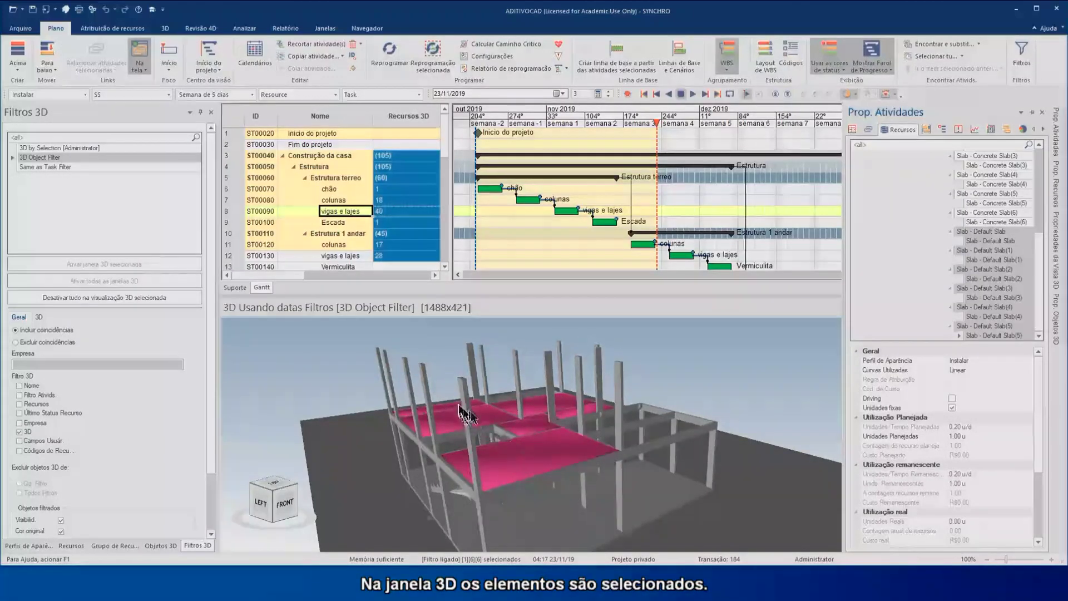
{"action": "right_click", "coordinate": [977, 269]}
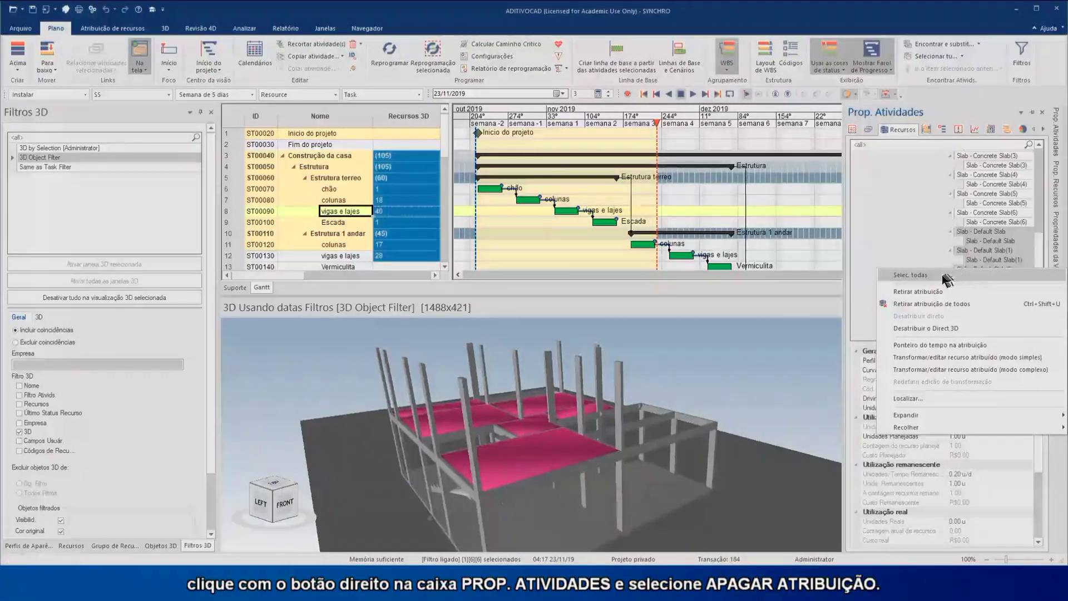
{"action": "left_click", "coordinate": [913, 292]}
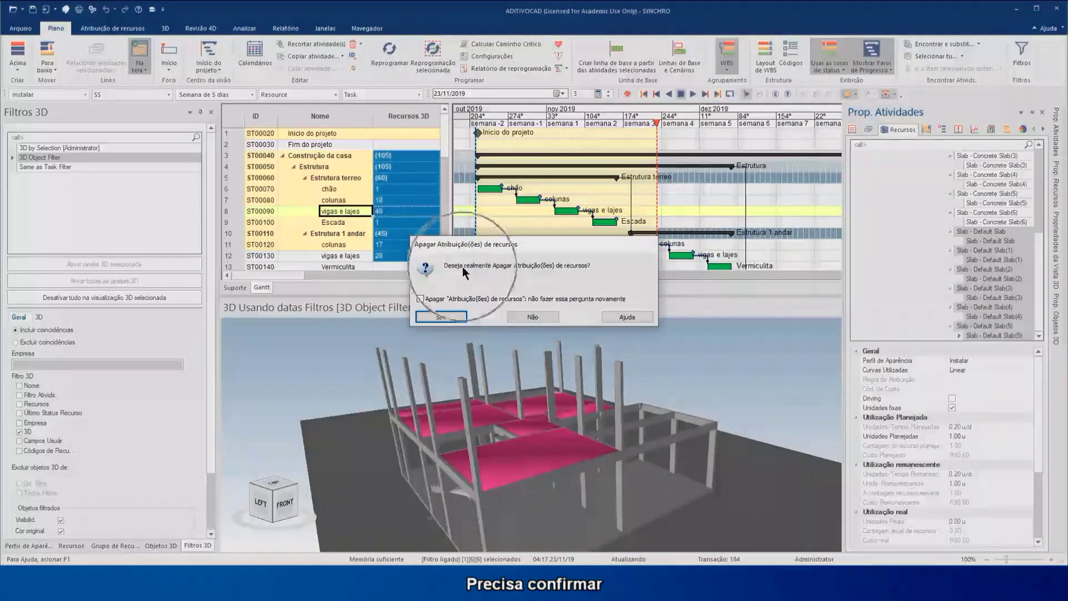
{"action": "left_click", "coordinate": [440, 317]}
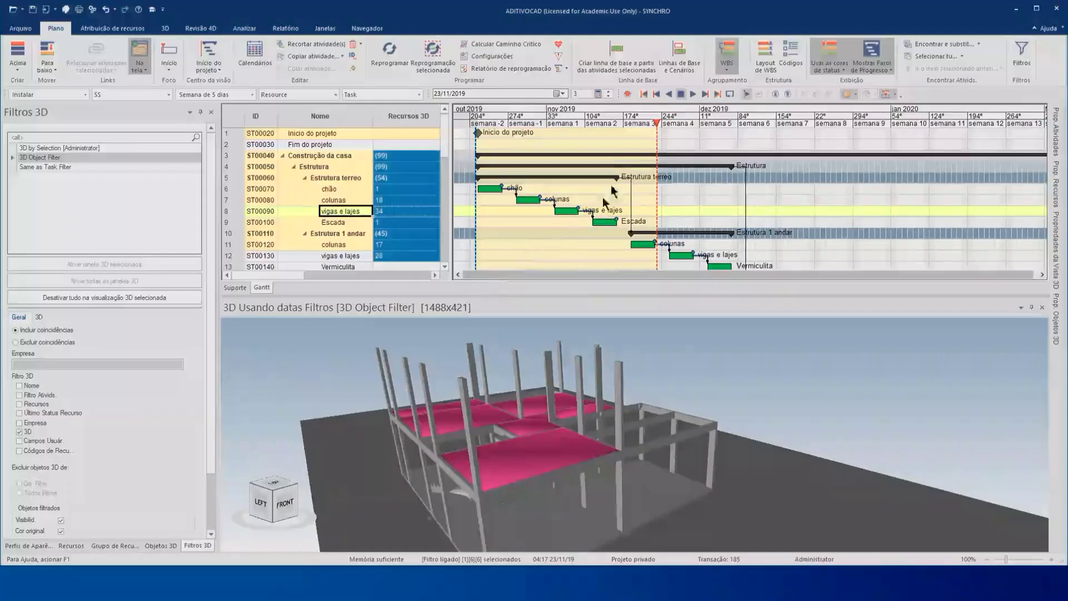
Move the focus time back to 27/10/2019 and check the selected default slabs in the 3D view
{"action": "left_click_drag", "start_coordinate": [657, 124], "coordinate": [513, 135]}
{"action": "left_click_drag", "start_coordinate": [537, 351], "coordinate": [529, 372]}
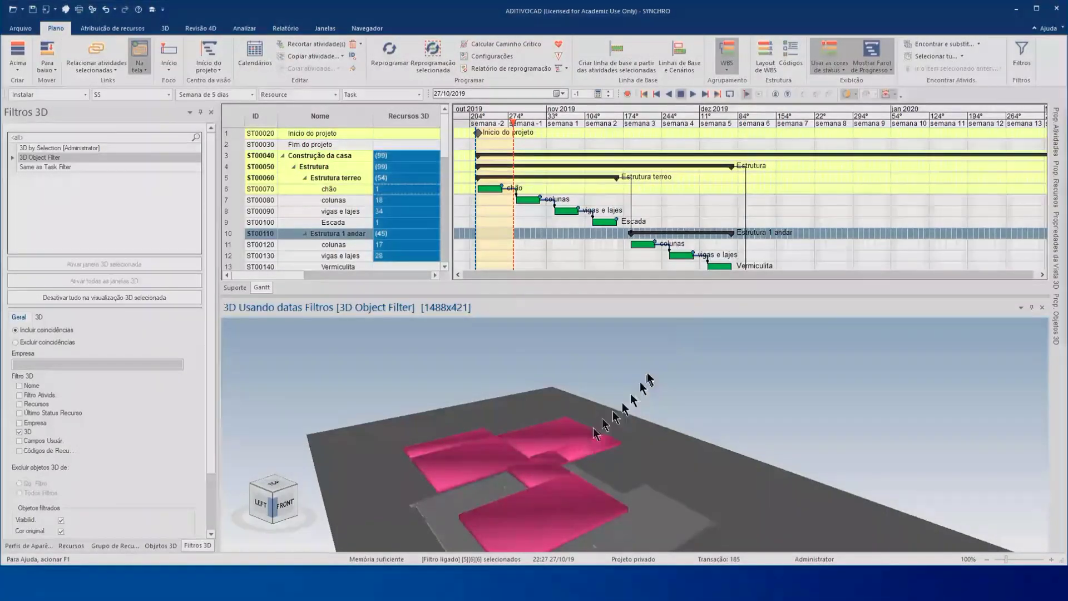
{"action": "scroll", "coordinate": [701, 245], "scroll_direction": "down", "scroll_amount": 1, "text": "ctrl"}
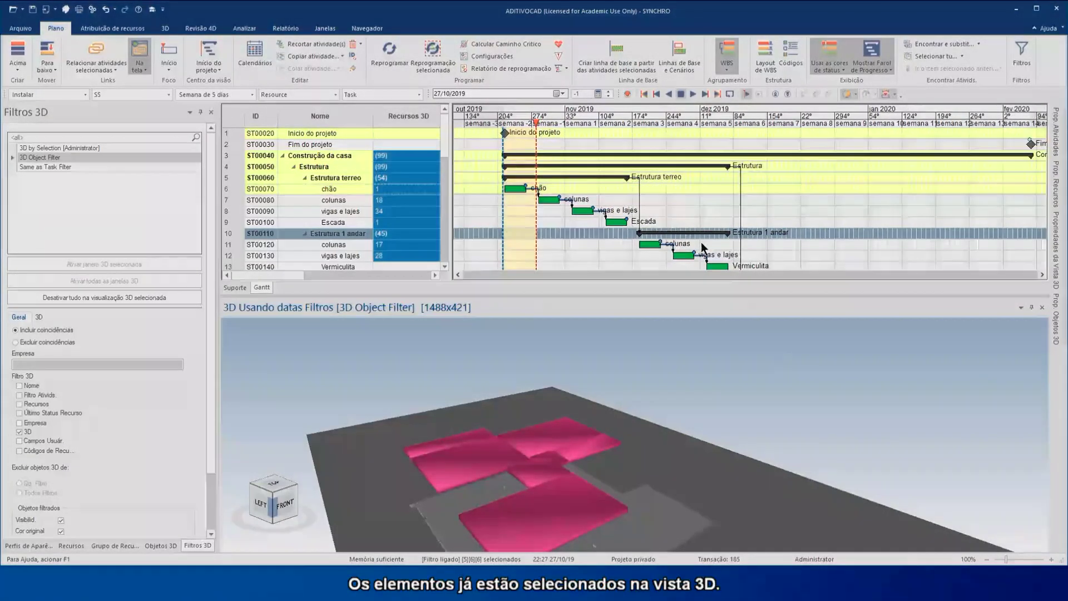
{"action": "scroll", "coordinate": [701, 242], "scroll_direction": "up", "scroll_amount": 1, "text": "ctrl"}
Assign the selected default slabs to the Vermiculita task under Estrutura 1 andar
{"action": "scroll", "coordinate": [707, 239], "scroll_direction": "down", "scroll_amount": 1}
{"action": "scroll", "coordinate": [717, 212], "scroll_direction": "down", "scroll_amount": 2}
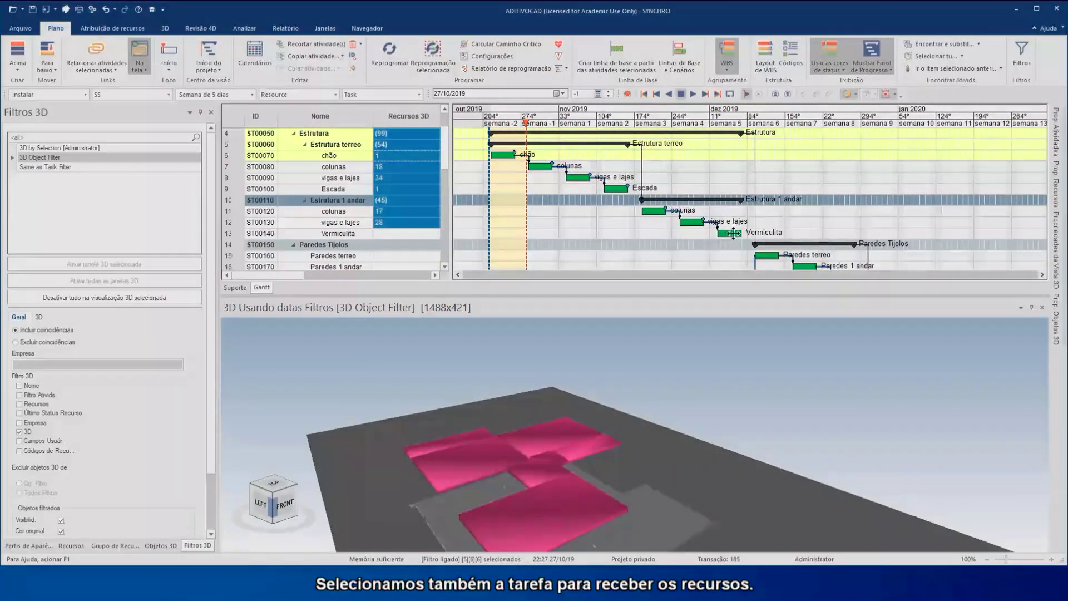
{"action": "left_click", "coordinate": [696, 233]}
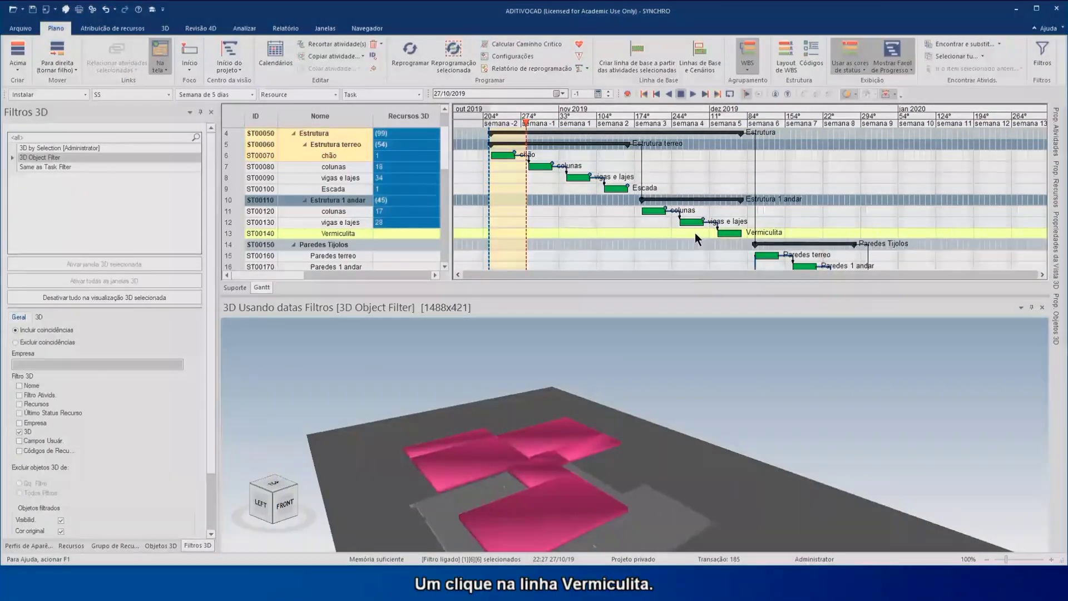
{"action": "left_click", "coordinate": [695, 232]}
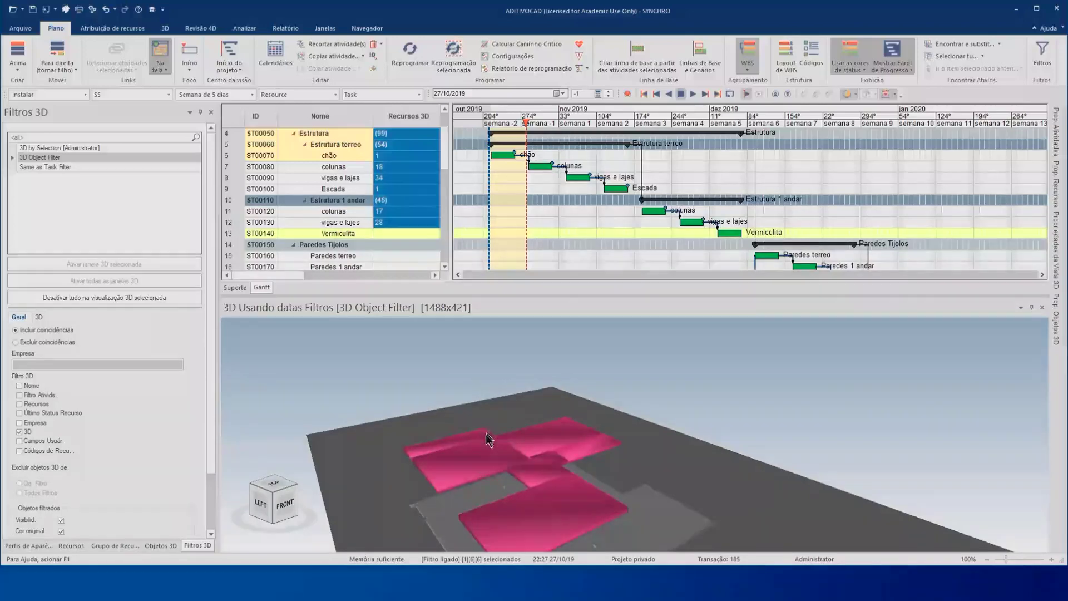
{"action": "left_click", "coordinate": [520, 518]}
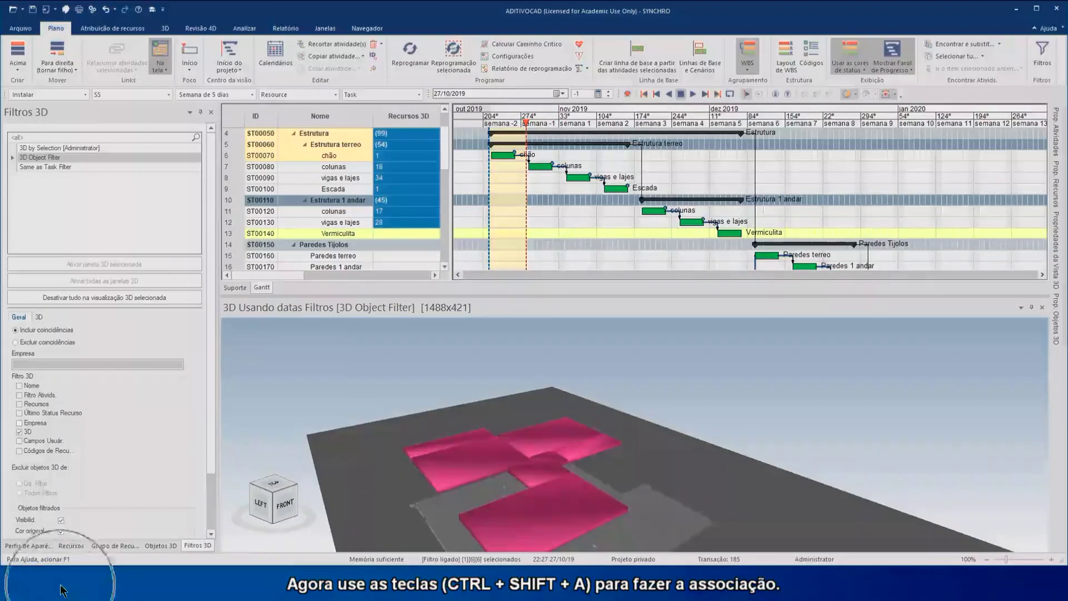
{"action": "key", "text": "ctrl+shift+a"}
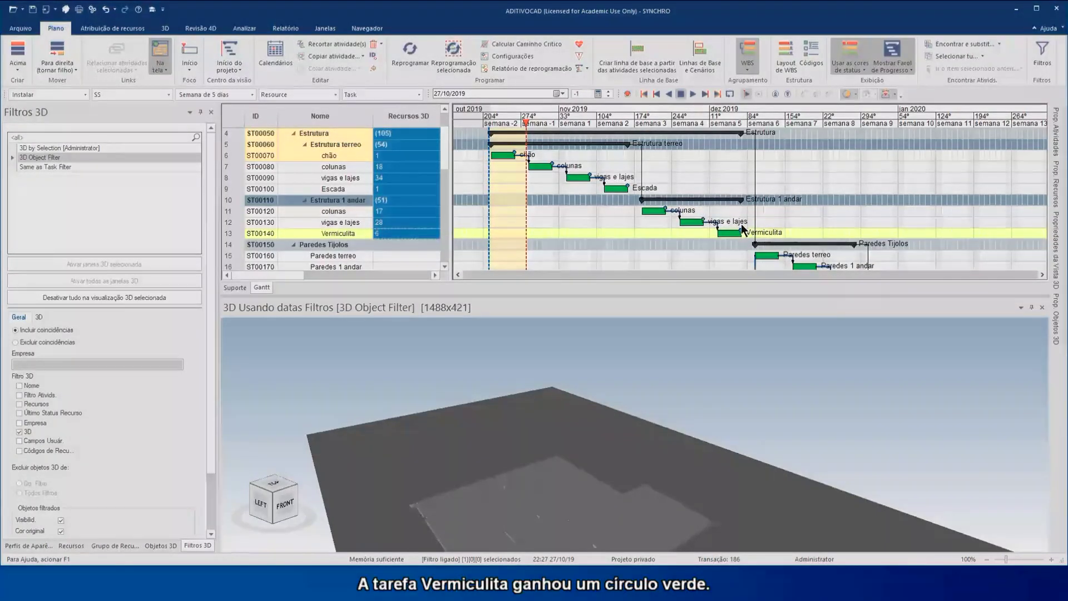
Play the construction simulation from 01/11/2019, stop it at 12/12/2019, and rewind the focus time to the project start
{"action": "left_click", "coordinate": [526, 124]}
{"action": "mouse_move", "coordinate": [526, 123]}
{"action": "left_mouse_down"}
{"action": "mouse_move", "coordinate": [594, 129]}
{"action": "mouse_move", "coordinate": [553, 125]}
{"action": "left_mouse_up"}
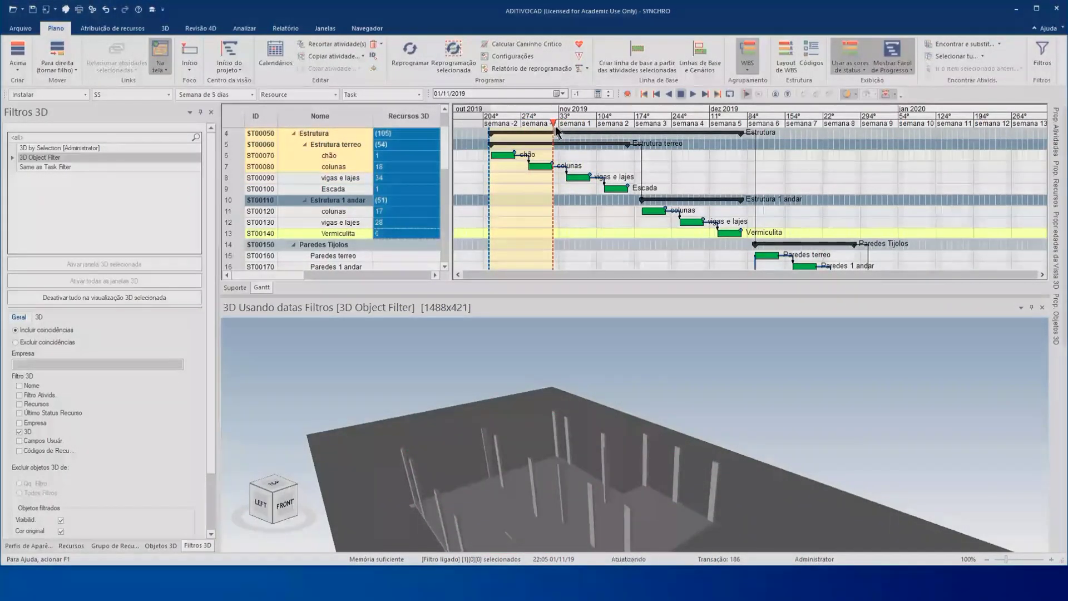
{"action": "left_click", "coordinate": [693, 94]}
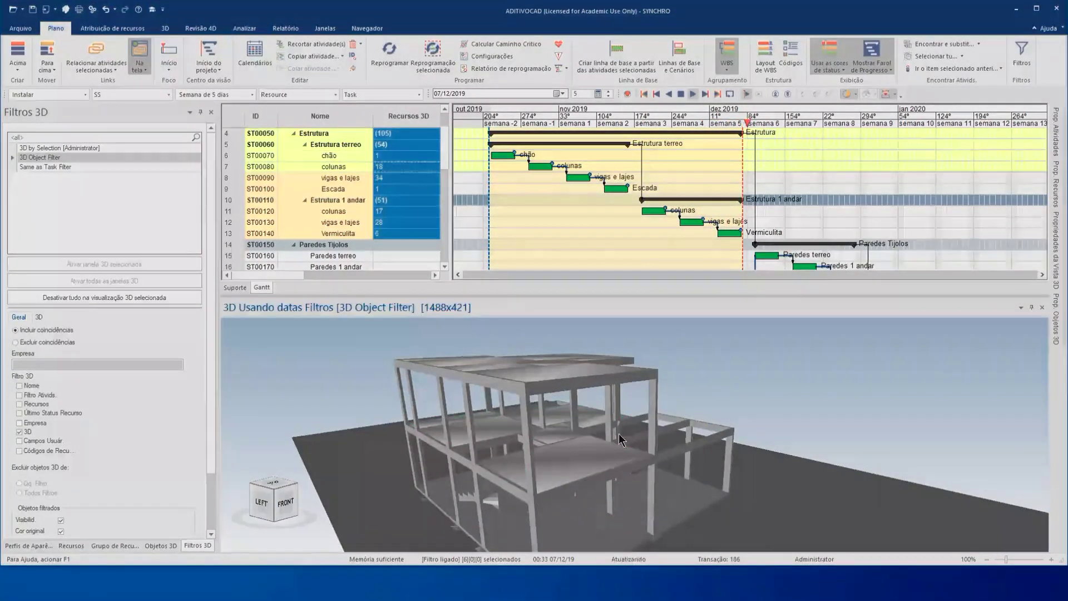
{"action": "left_click", "coordinate": [679, 95]}
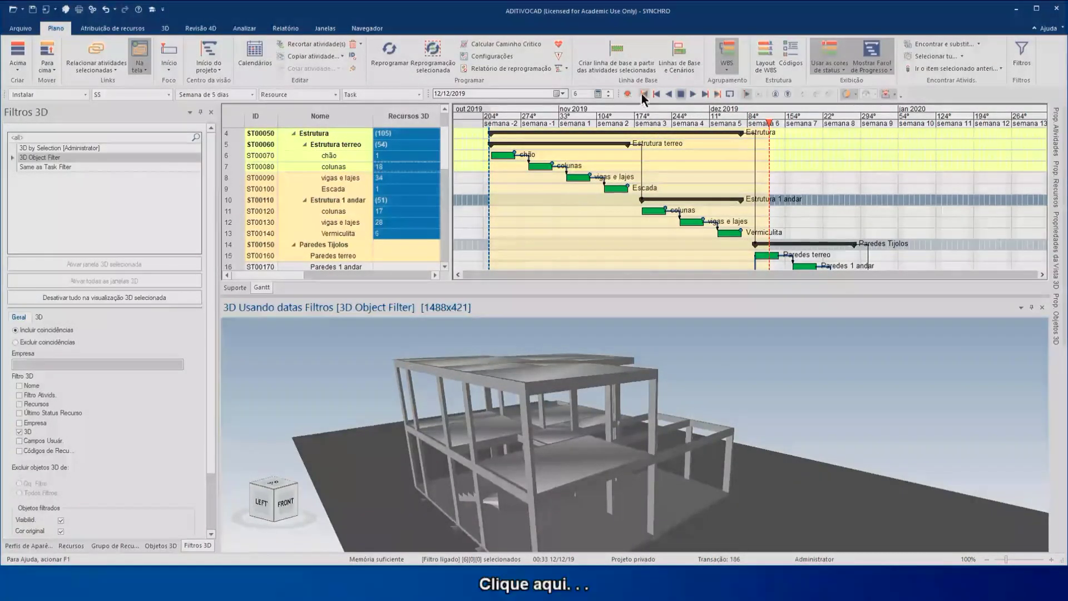
{"action": "left_click", "coordinate": [643, 94]}
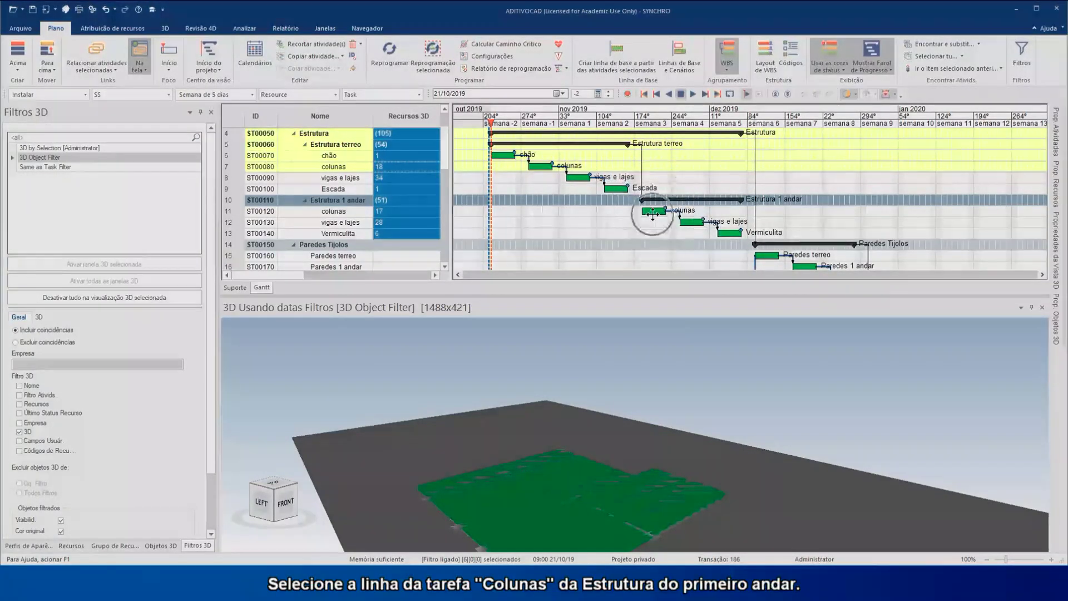
Remove the assignments of Free Form, Free Form(1) and Free Form(2) from the colunas task under Estrutura 1 andar
{"action": "left_click", "coordinate": [626, 211]}
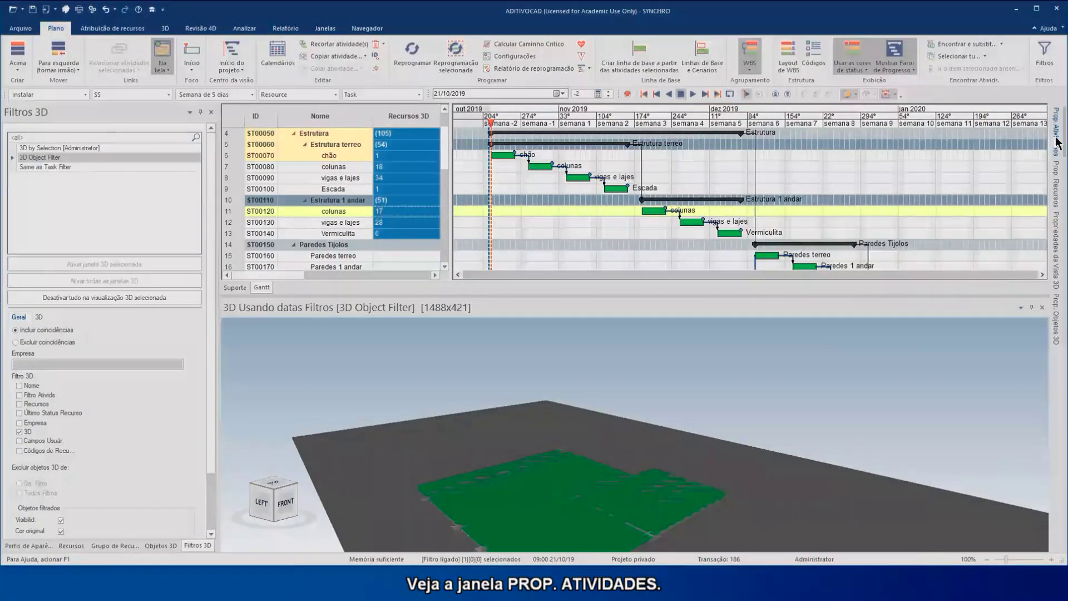
{"action": "mouse_move", "coordinate": [1058, 143]}
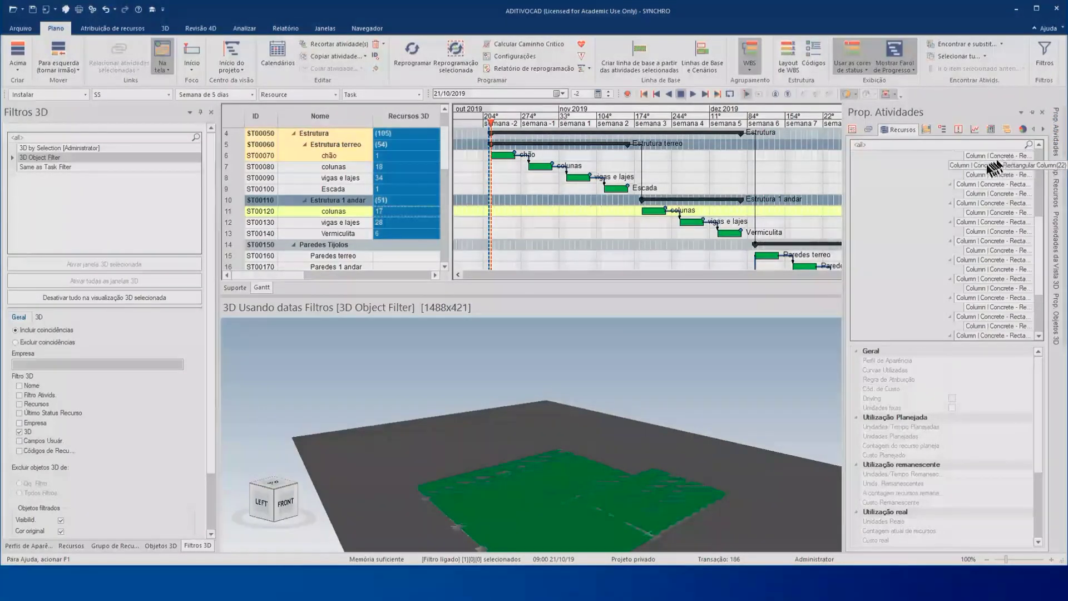
{"action": "scroll", "coordinate": [976, 181], "scroll_direction": "up", "scroll_amount": 1}
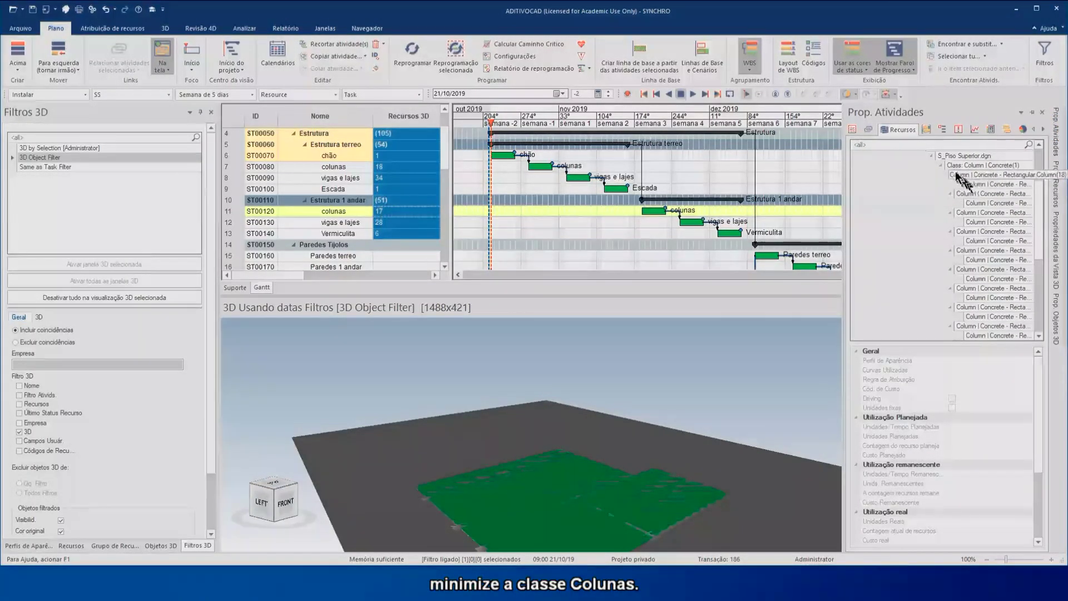
{"action": "left_click", "coordinate": [941, 165]}
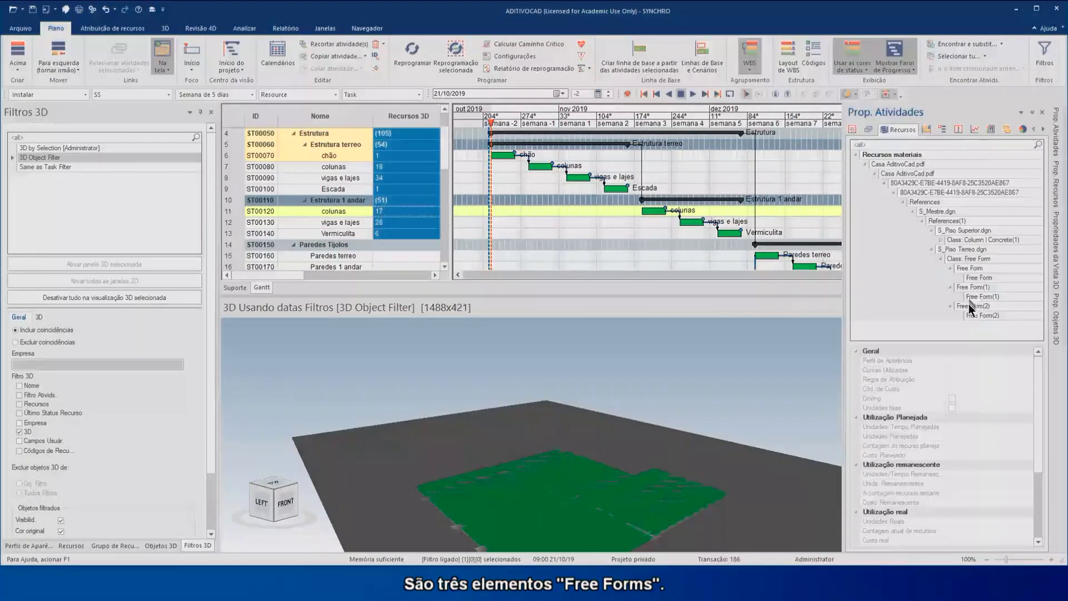
{"action": "left_click", "coordinate": [966, 258]}
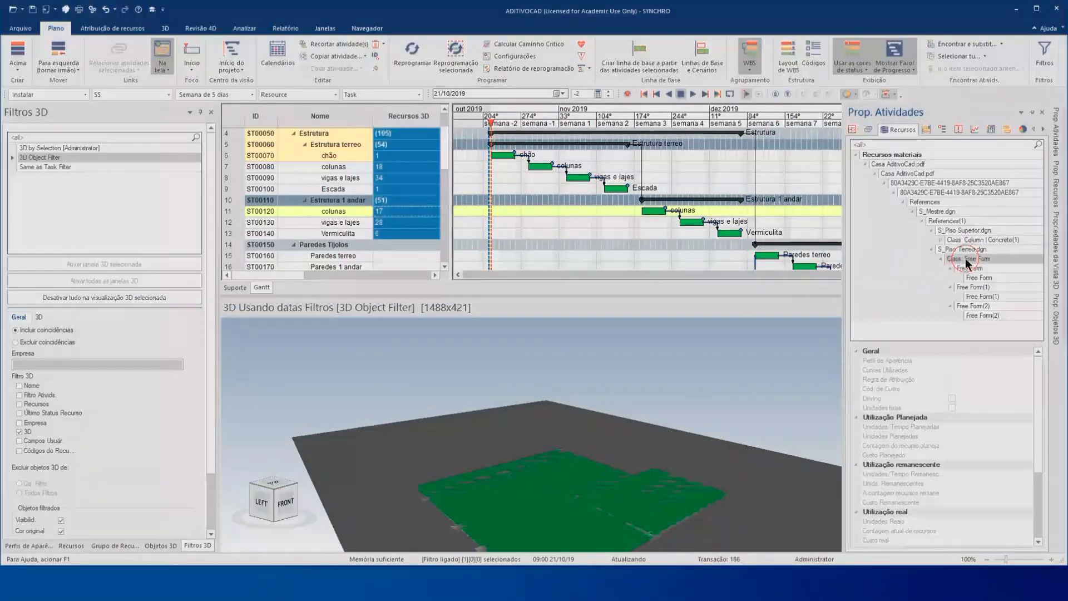
{"action": "left_click", "coordinate": [977, 315], "text": "shift"}
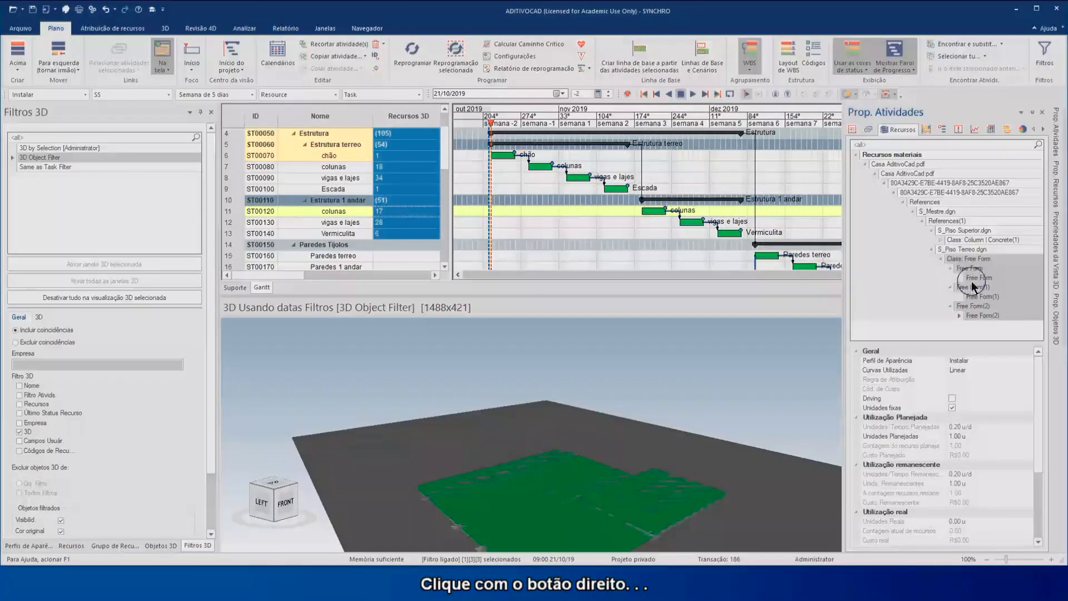
{"action": "right_click", "coordinate": [974, 287]}
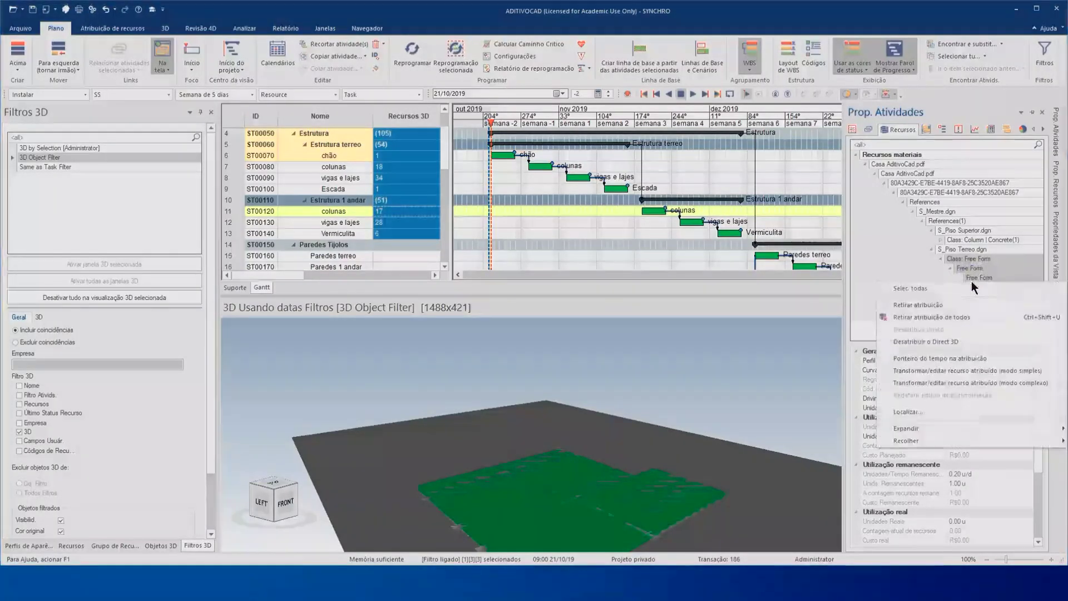
{"action": "left_click", "coordinate": [919, 304]}
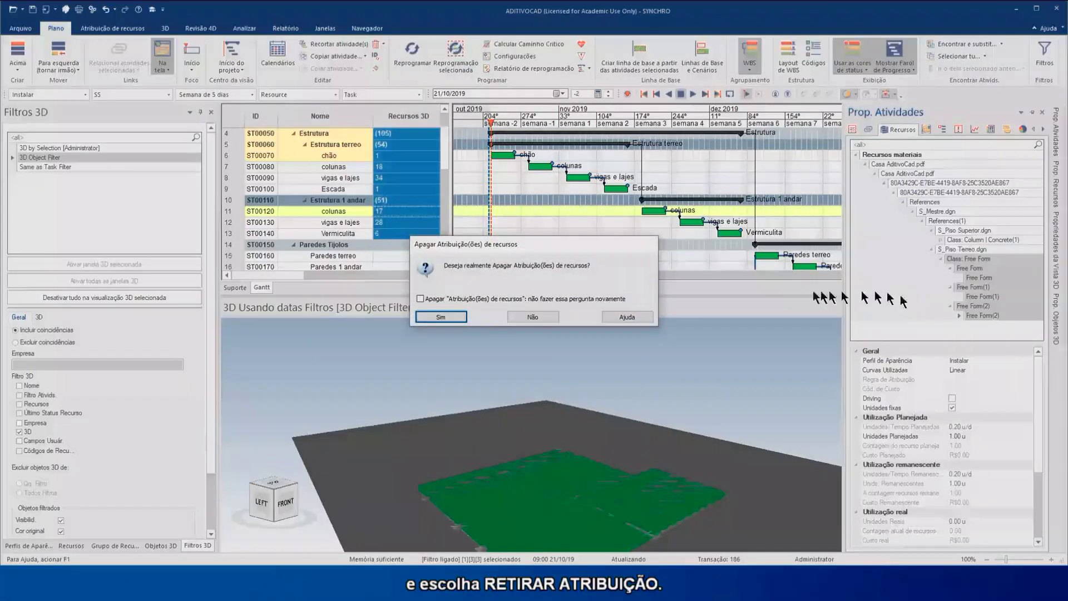
{"action": "left_click", "coordinate": [441, 317]}
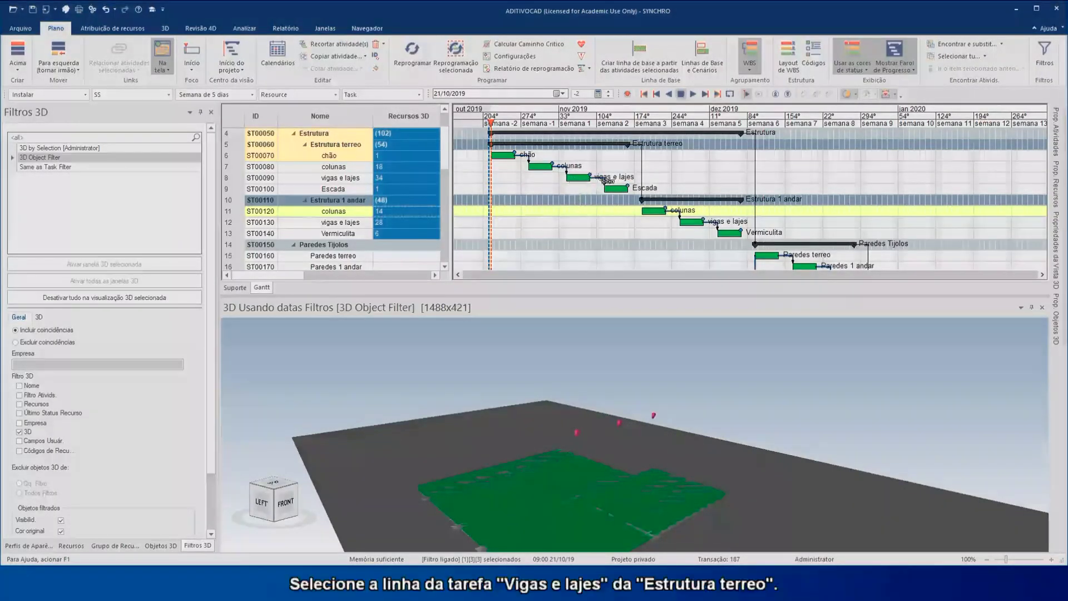
Assign the selected Free Form objects to the vigas e lajes task under Estrutura terreo and clear the 3D selection
{"action": "left_click", "coordinate": [551, 174]}
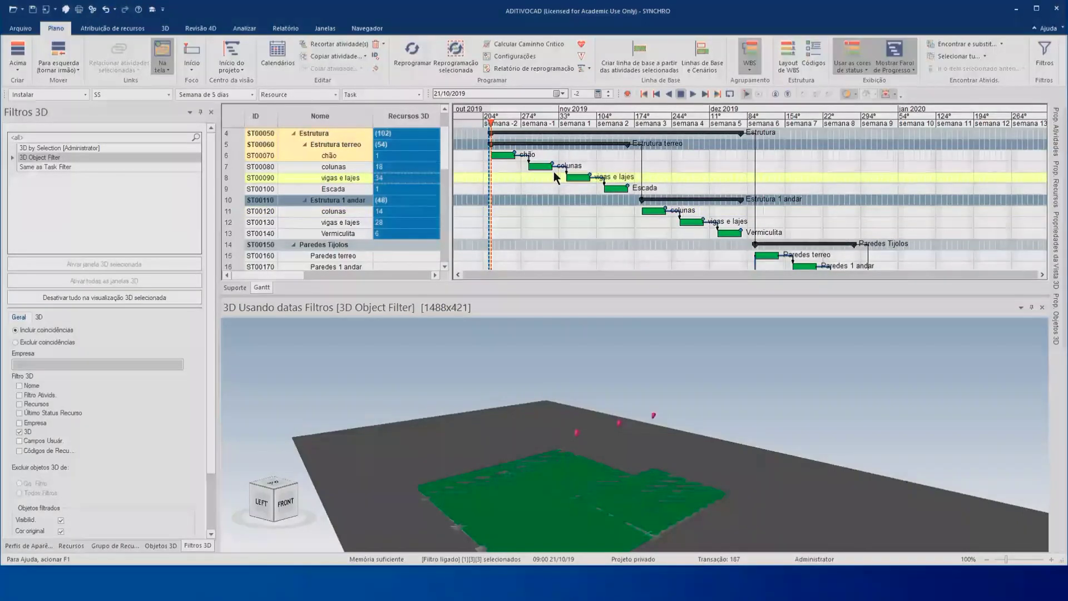
{"action": "key", "text": "ctrl+shift+a"}
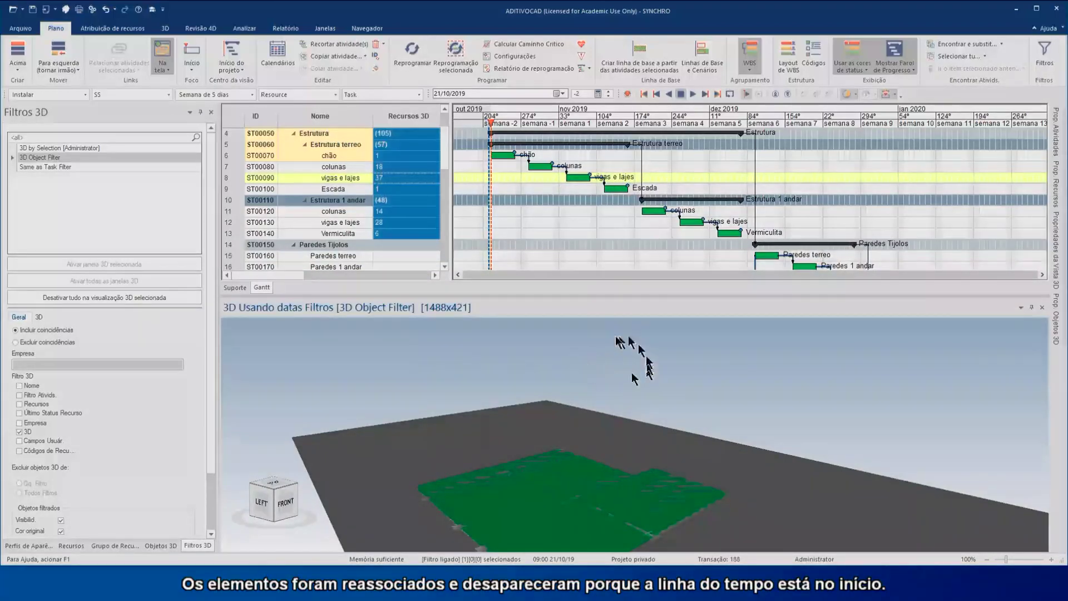
{"action": "left_click_drag", "start_coordinate": [628, 363], "coordinate": [630, 362]}
{"action": "key", "text": "Escape"}
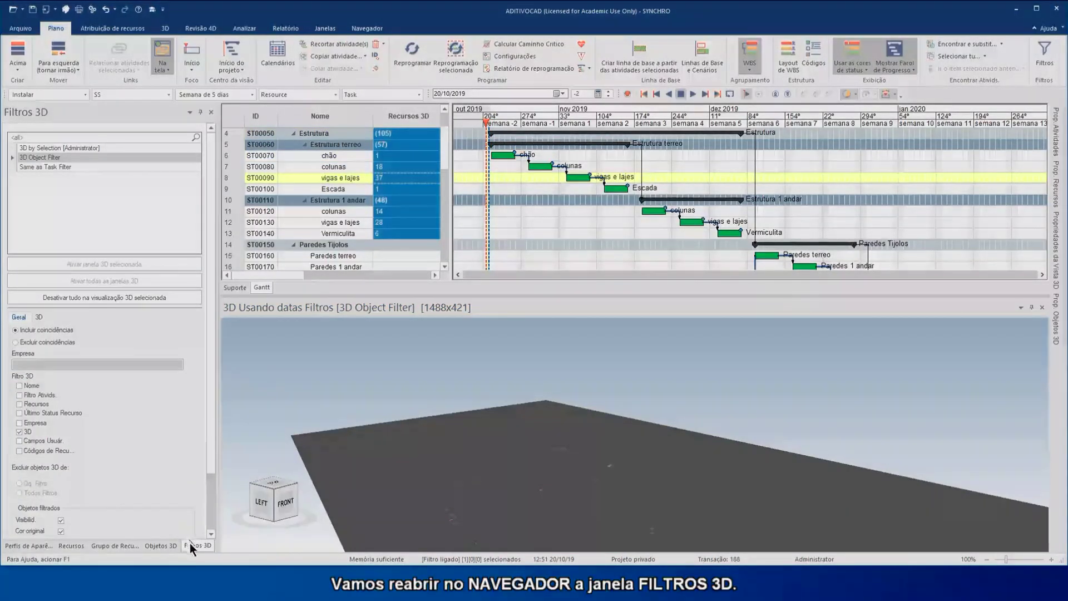
Show the 3D criteria tree of the 3D Object Filter and undock and re-dock the Filtros 3D window to widen the tree
{"action": "left_click", "coordinate": [192, 544]}
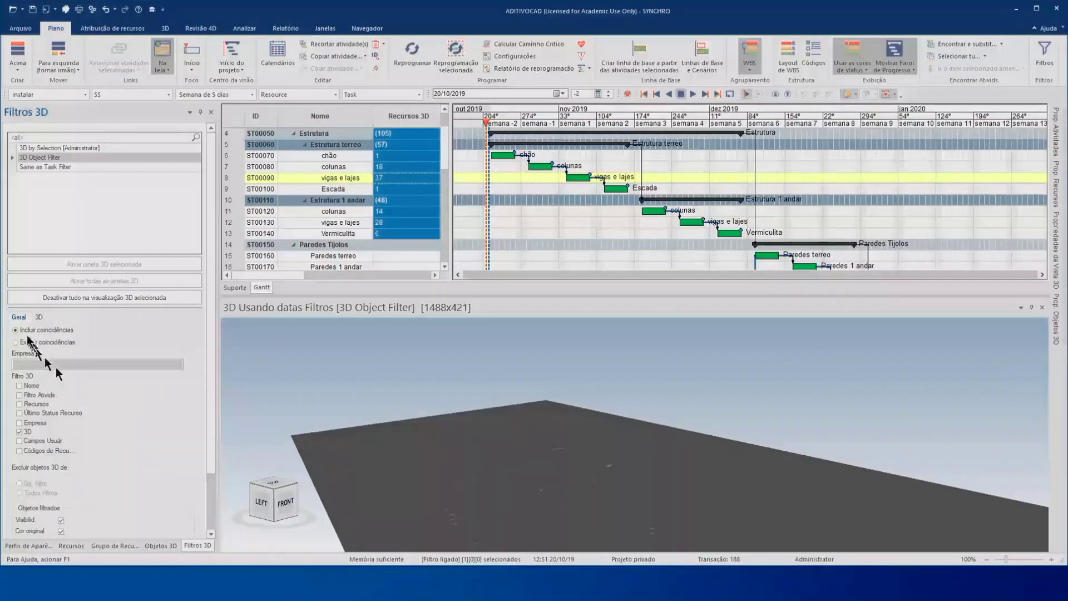
{"action": "left_click", "coordinate": [20, 320]}
{"action": "left_click", "coordinate": [40, 317]}
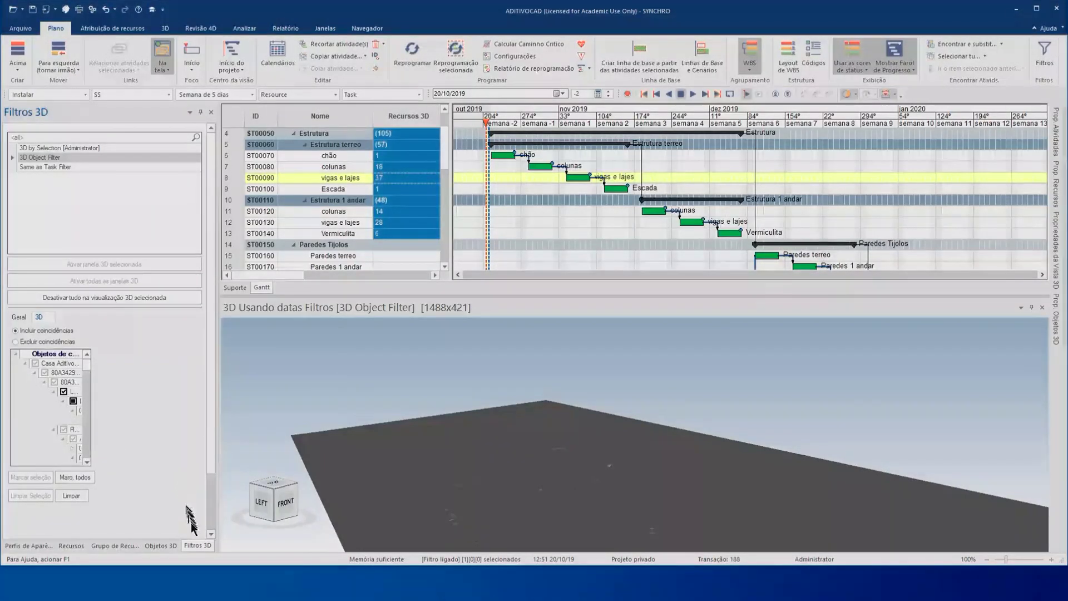
{"action": "left_click_drag", "start_coordinate": [198, 544], "coordinate": [496, 158]}
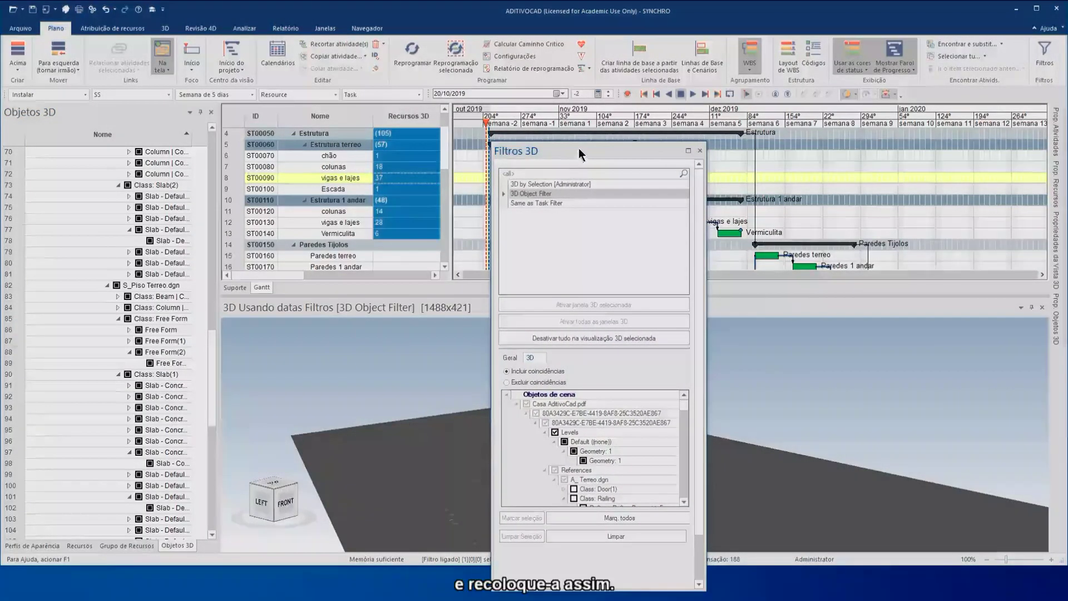
{"action": "left_click_drag", "start_coordinate": [576, 159], "coordinate": [108, 326]}
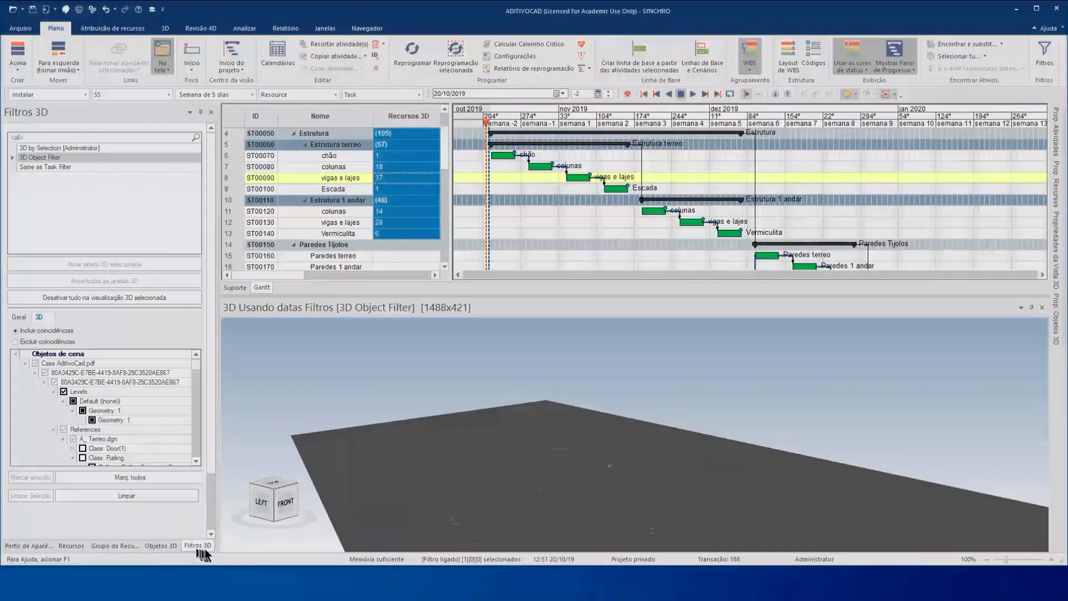
Collapse the Class: Railing and Class: Triforma branches under A_Terreo.dgn in the filter tree without changing their check marks
{"action": "scroll", "coordinate": [108, 423], "scroll_direction": "down", "scroll_amount": 1}
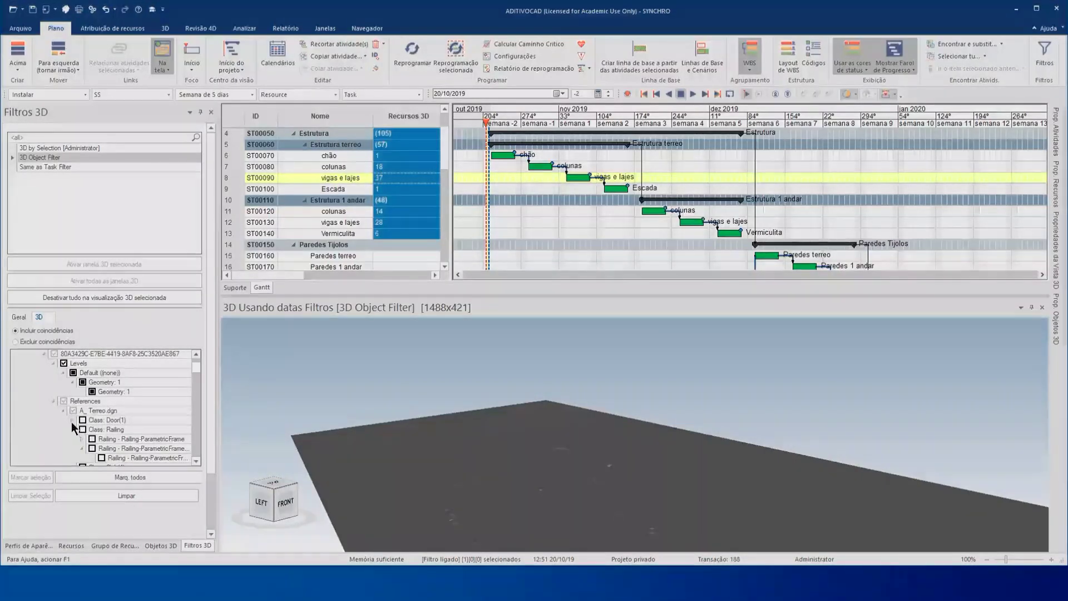
{"action": "scroll", "coordinate": [74, 417], "scroll_direction": "down", "scroll_amount": 1}
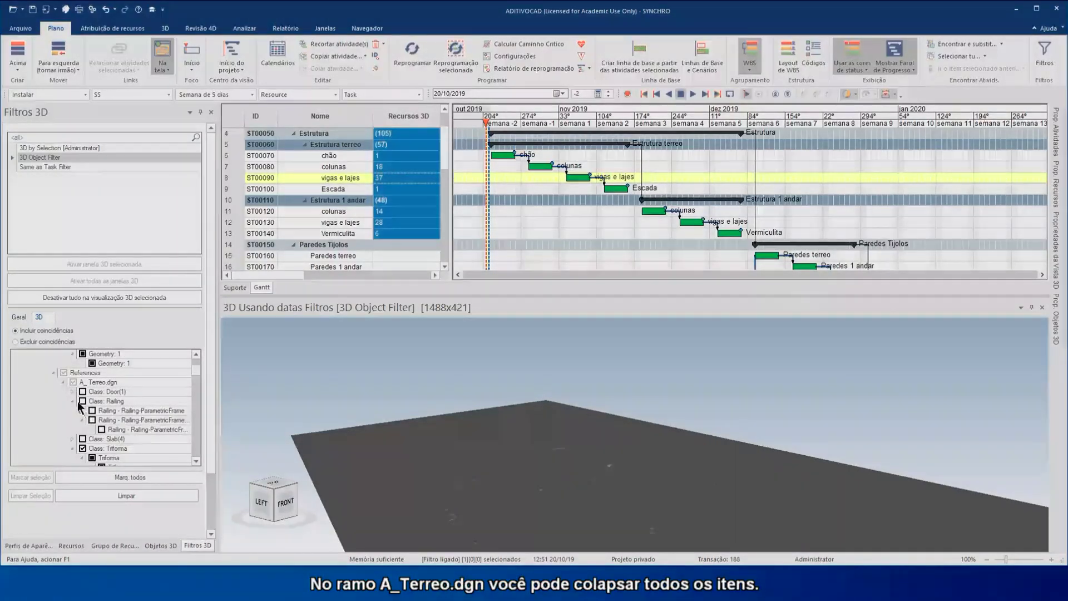
{"action": "left_click", "coordinate": [73, 400]}
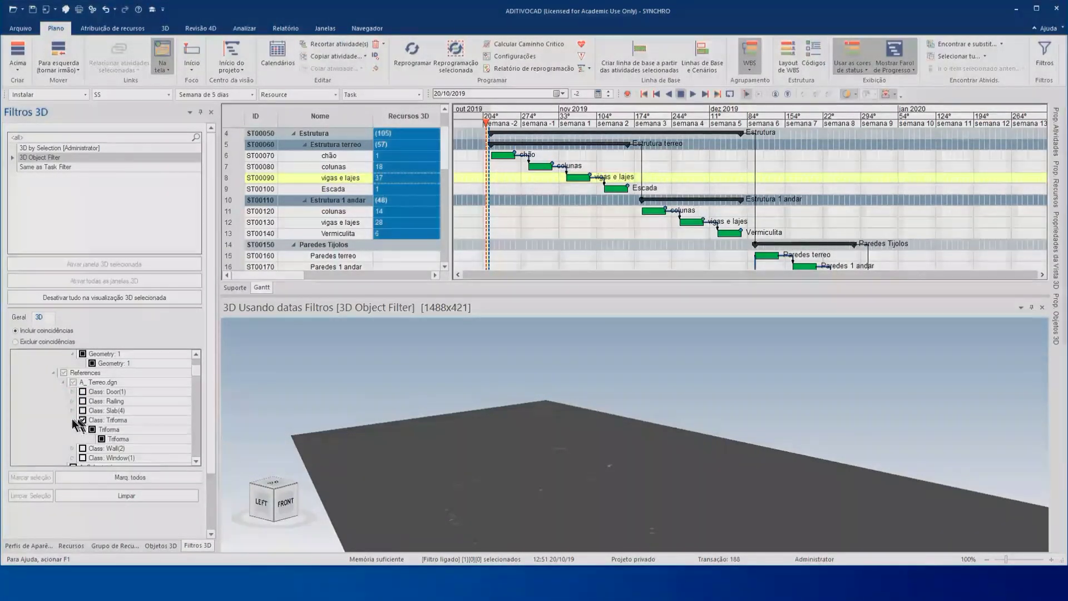
{"action": "left_click", "coordinate": [71, 419]}
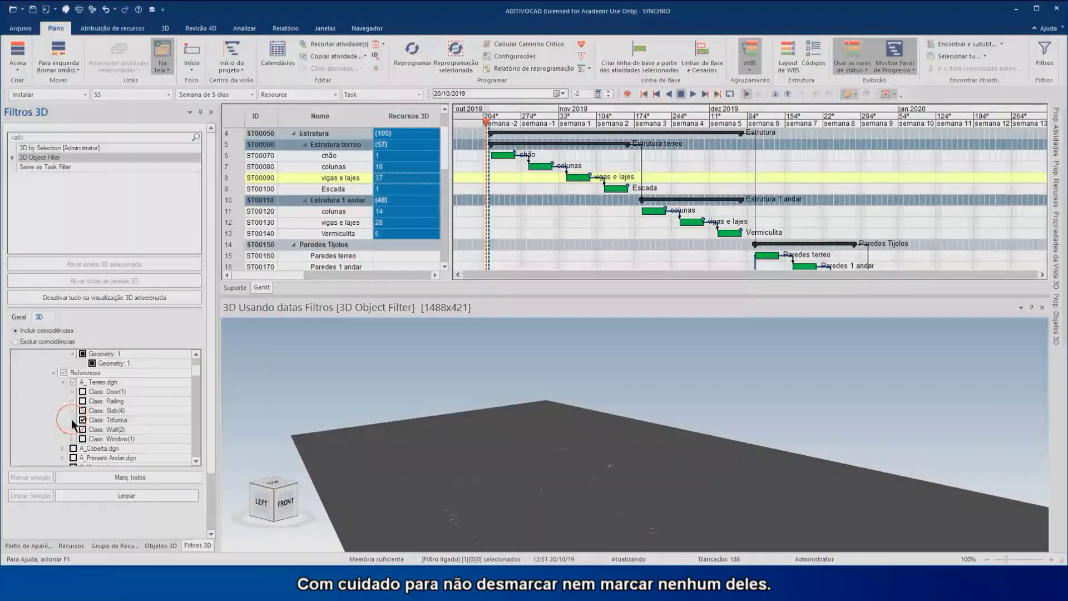
{"action": "scroll", "coordinate": [71, 428], "scroll_direction": "down", "scroll_amount": 1}
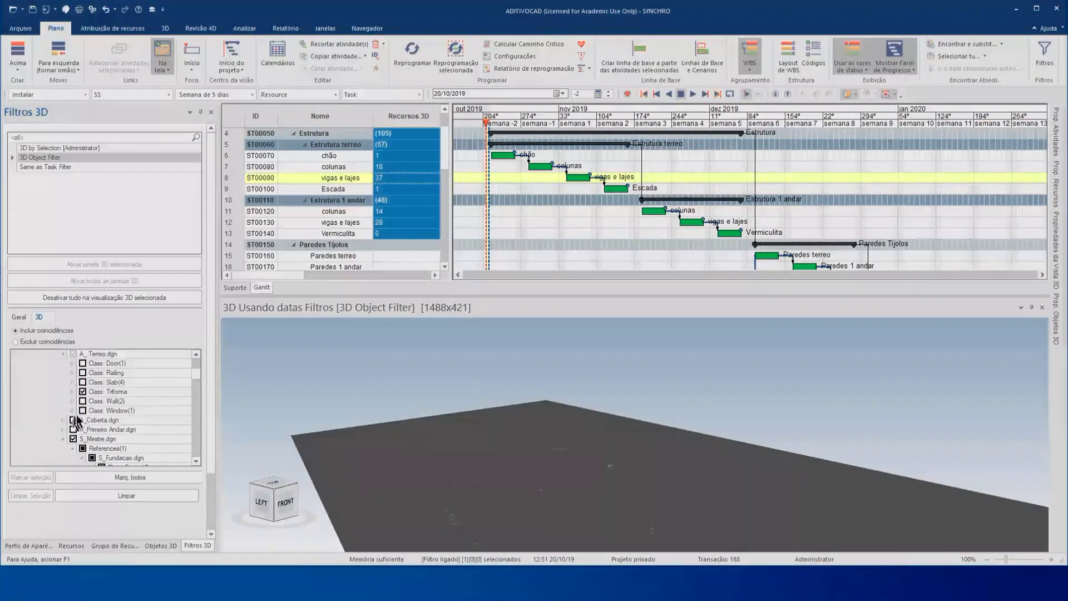
{"action": "scroll", "coordinate": [75, 415], "scroll_direction": "up", "scroll_amount": 1}
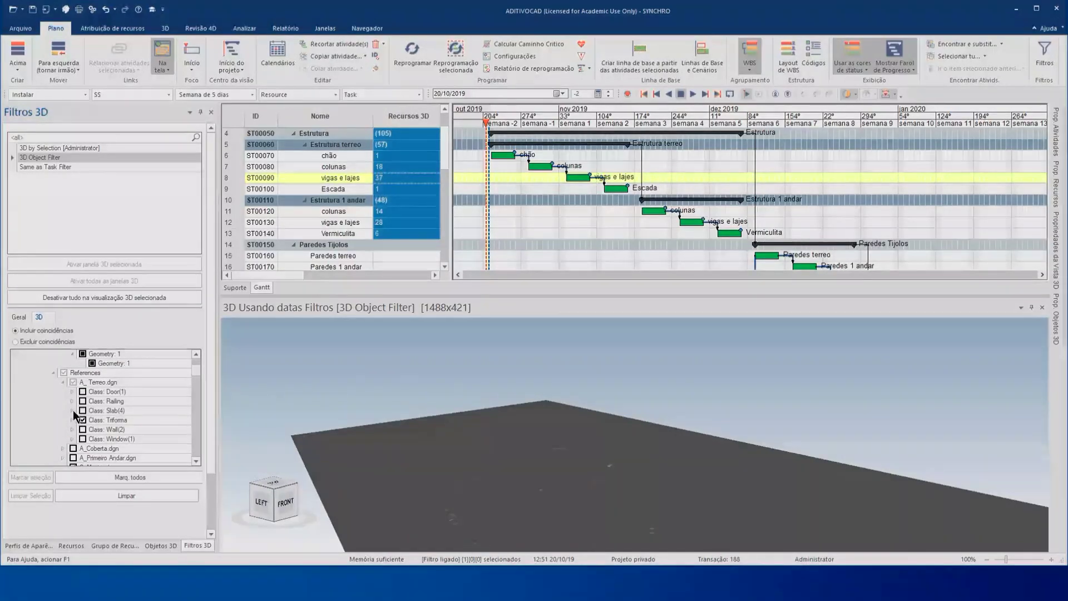
Expand Class: Wall(2) under A_Terreo.dgn and look through the names of its wall elements
{"action": "scroll", "coordinate": [72, 412], "scroll_direction": "down", "scroll_amount": 1}
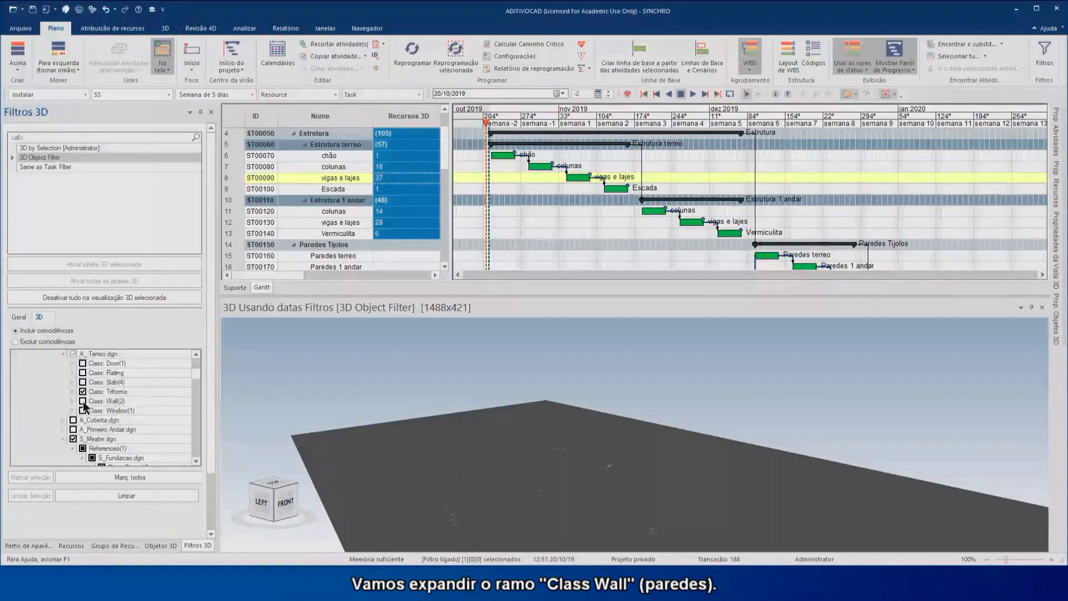
{"action": "left_click", "coordinate": [72, 401]}
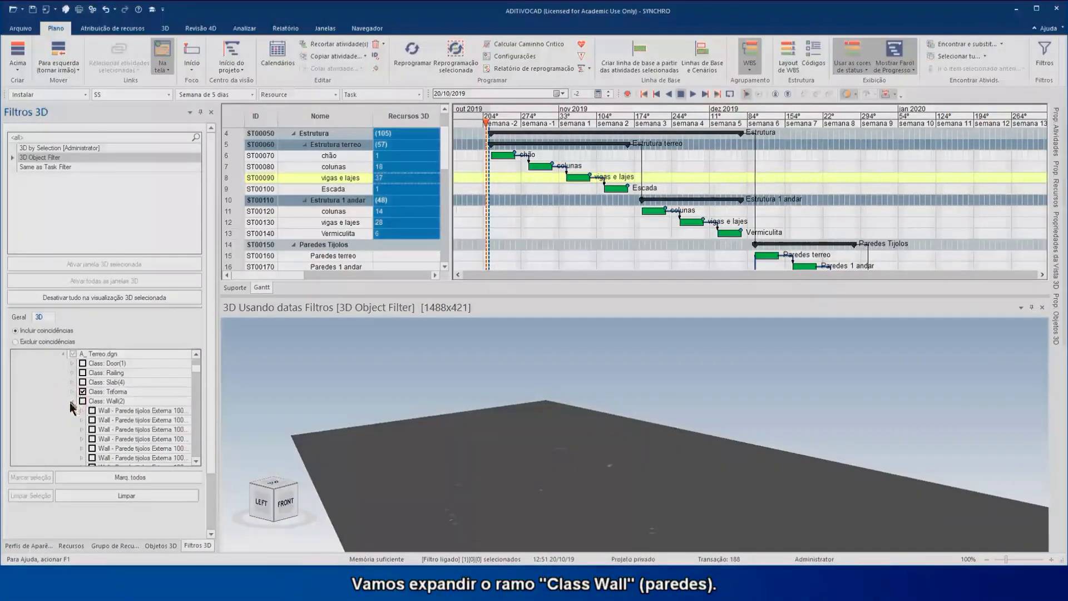
{"action": "scroll", "coordinate": [106, 407], "scroll_direction": "down", "scroll_amount": 3}
{"action": "scroll", "coordinate": [111, 405], "scroll_direction": "down", "scroll_amount": 4}
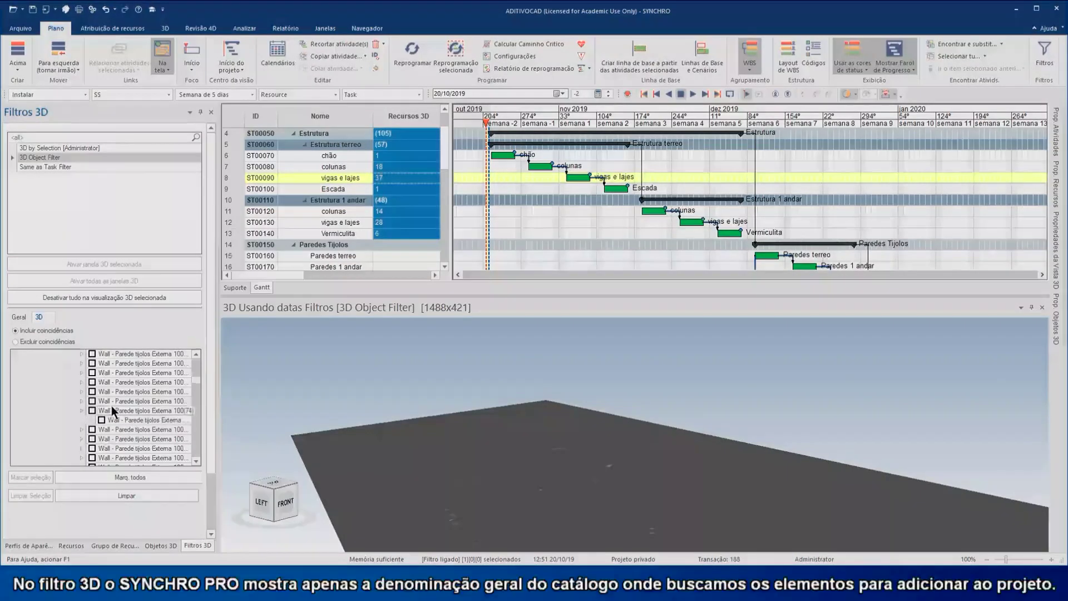
{"action": "scroll", "coordinate": [112, 405], "scroll_direction": "down", "scroll_amount": 2}
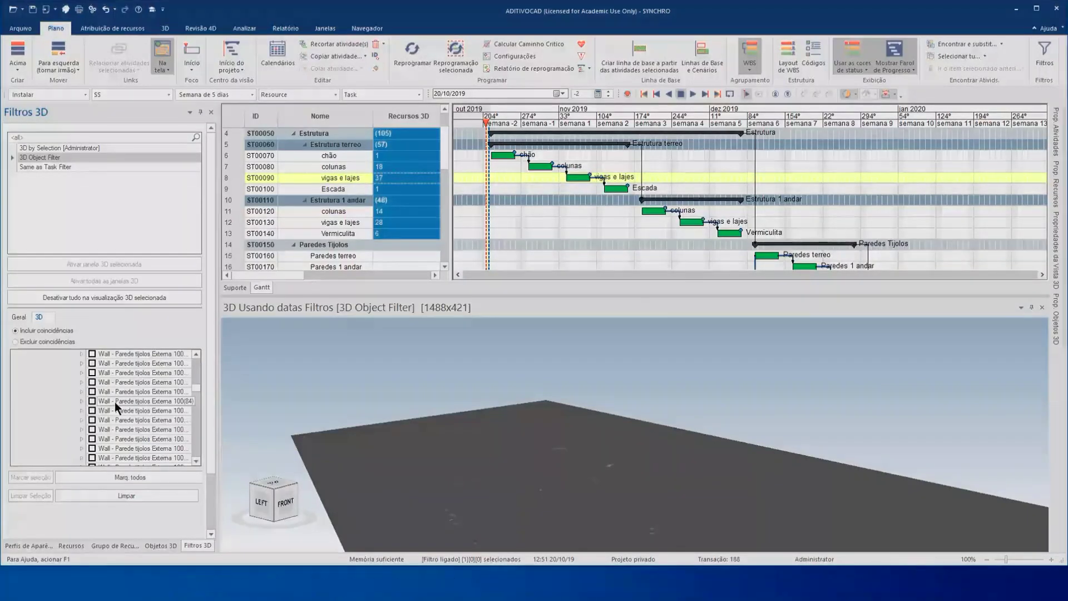
{"action": "scroll", "coordinate": [114, 402], "scroll_direction": "up", "scroll_amount": 4}
{"action": "scroll", "coordinate": [114, 402], "scroll_direction": "up", "scroll_amount": 6}
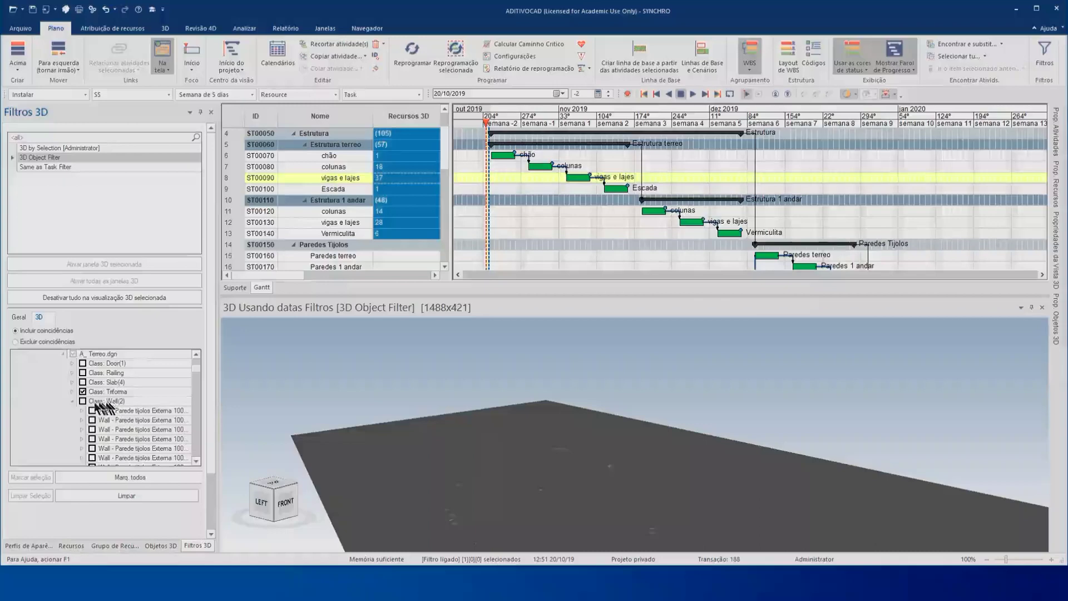
Show the Class: Wall(2) objects of A_Terreo.dgn in the 3D view, examine their layers up close, and hide them again
{"action": "left_click", "coordinate": [82, 400]}
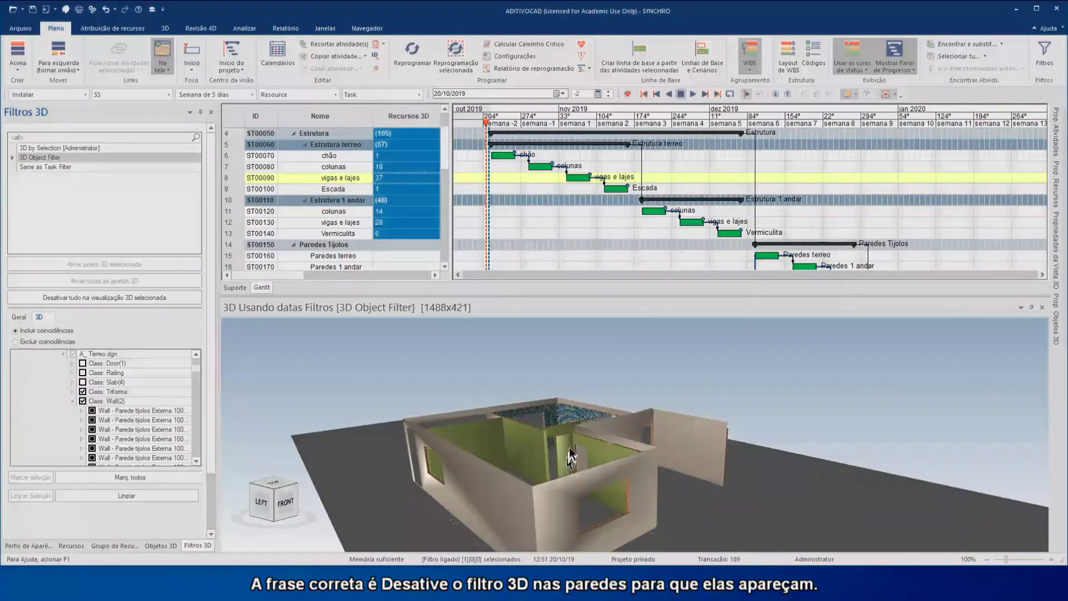
{"action": "middle_click_drag", "start_coordinate": [572, 458], "coordinate": [597, 469]}
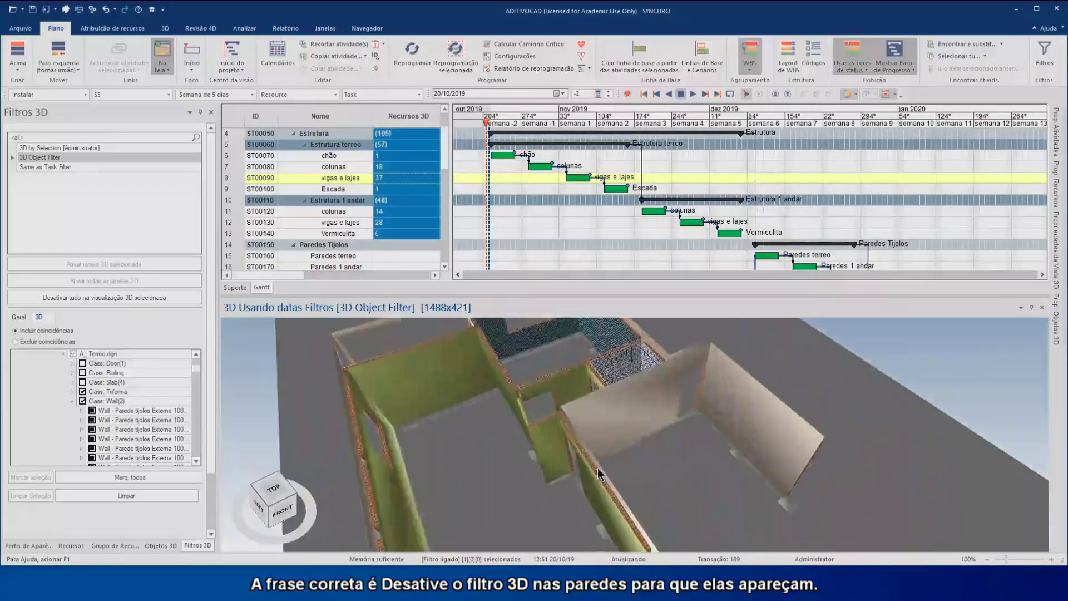
{"action": "scroll", "coordinate": [598, 469], "scroll_direction": "up", "scroll_amount": 5}
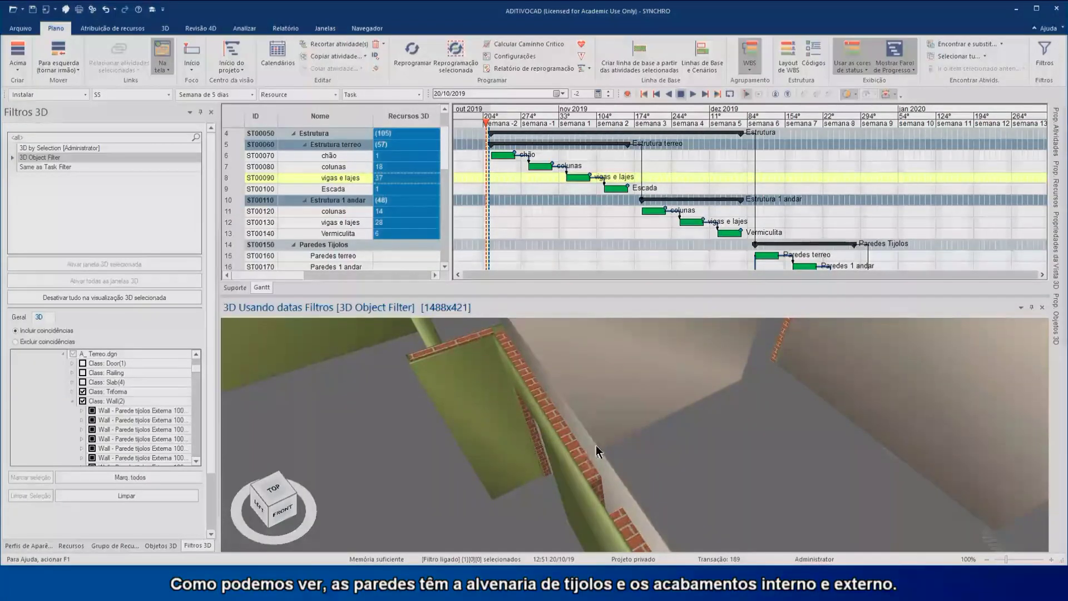
{"action": "scroll", "coordinate": [586, 449], "scroll_direction": "down", "scroll_amount": 3}
{"action": "scroll", "coordinate": [574, 444], "scroll_direction": "down", "scroll_amount": 4}
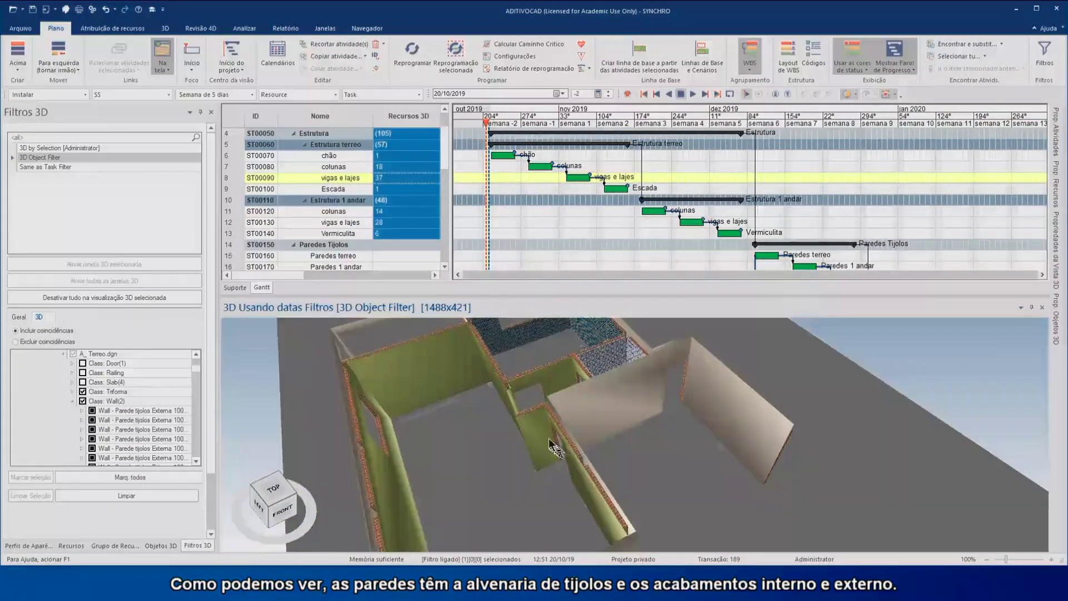
{"action": "mouse_move", "coordinate": [540, 438]}
{"action": "middle_mouse_down"}
{"action": "mouse_move", "coordinate": [558, 449]}
{"action": "mouse_move", "coordinate": [565, 414]}
{"action": "mouse_move", "coordinate": [539, 452]}
{"action": "middle_mouse_up"}
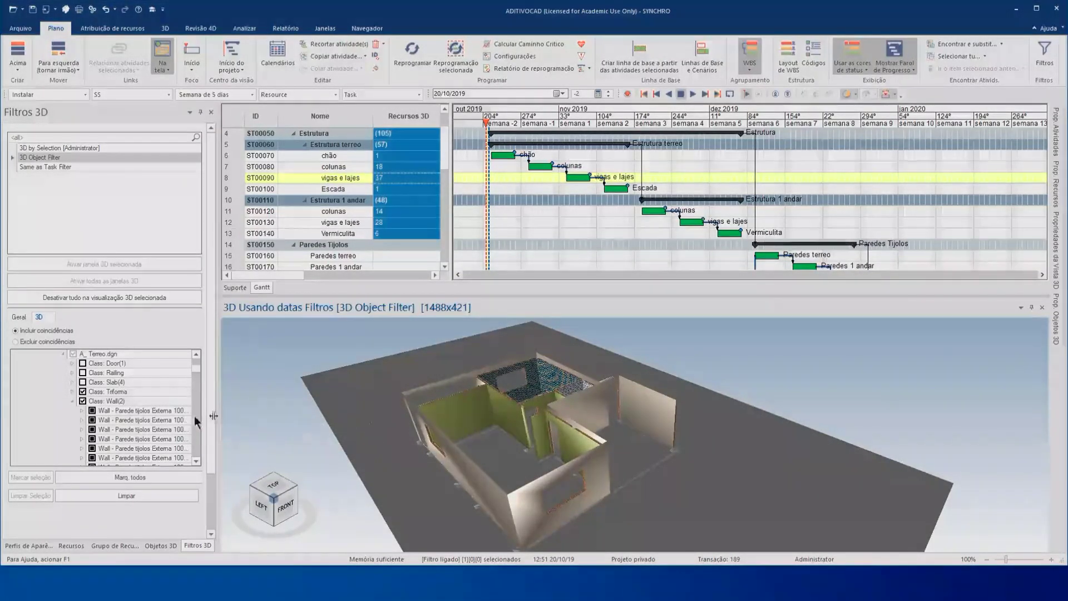
{"action": "left_click", "coordinate": [82, 401]}
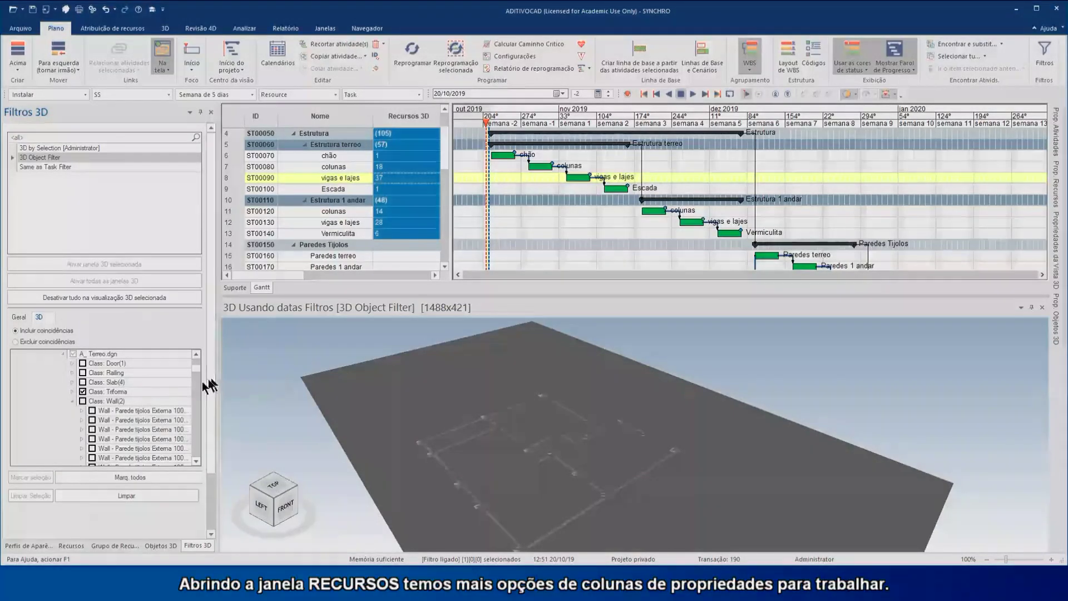
Open the Recursos list and collapse its S_Mestre.dgn branch
{"action": "left_click", "coordinate": [70, 546]}
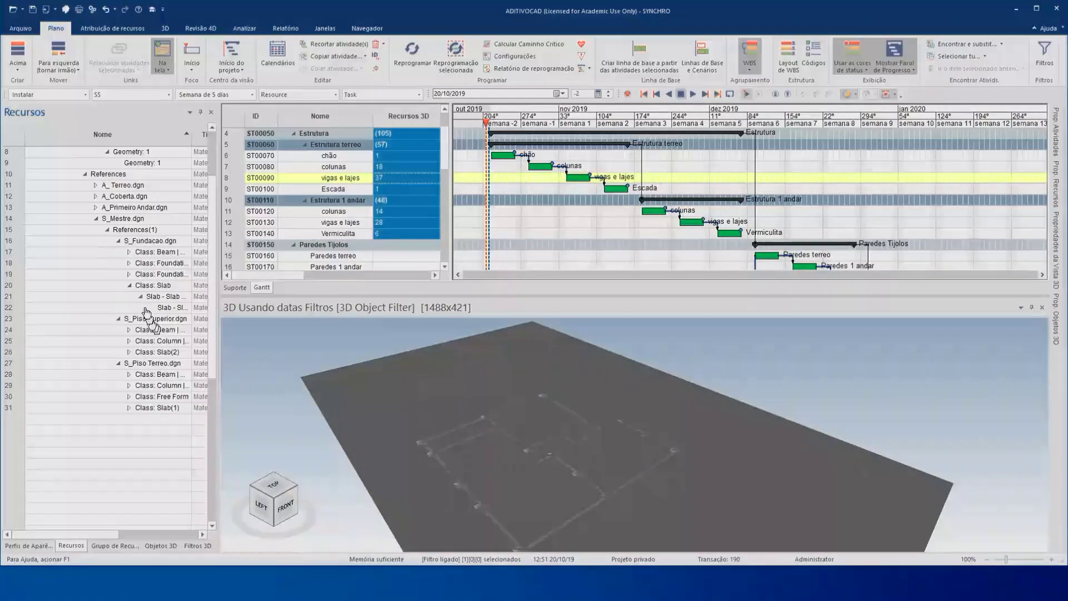
{"action": "left_click", "coordinate": [96, 220]}
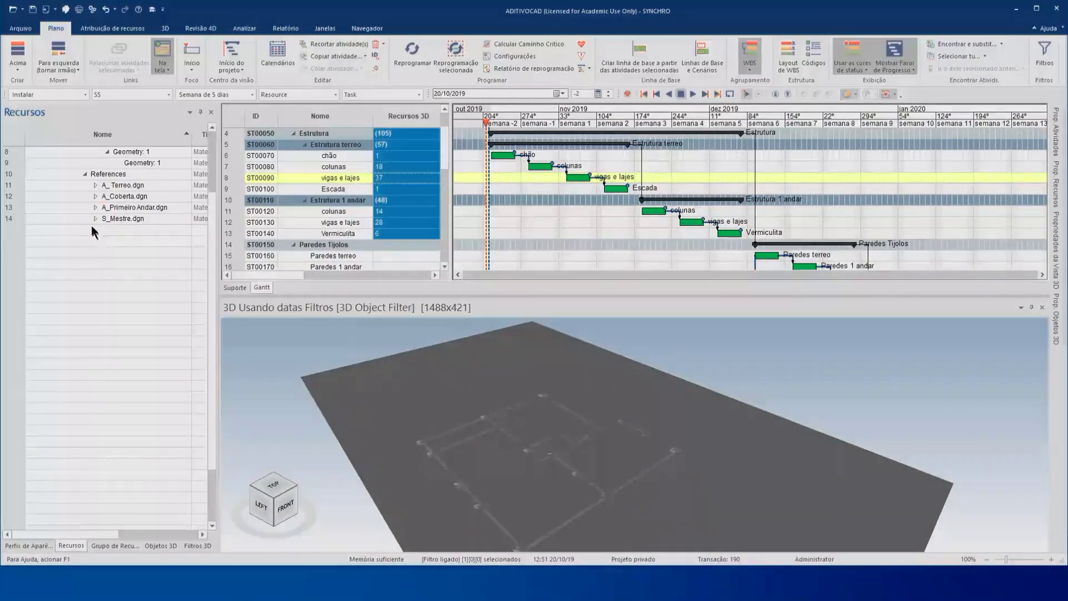
Expand A_Terreo.dgn and its Class: Wall(2) branch in the resource list and widen the Nome column to show the full wall names
{"action": "left_click", "coordinate": [96, 186]}
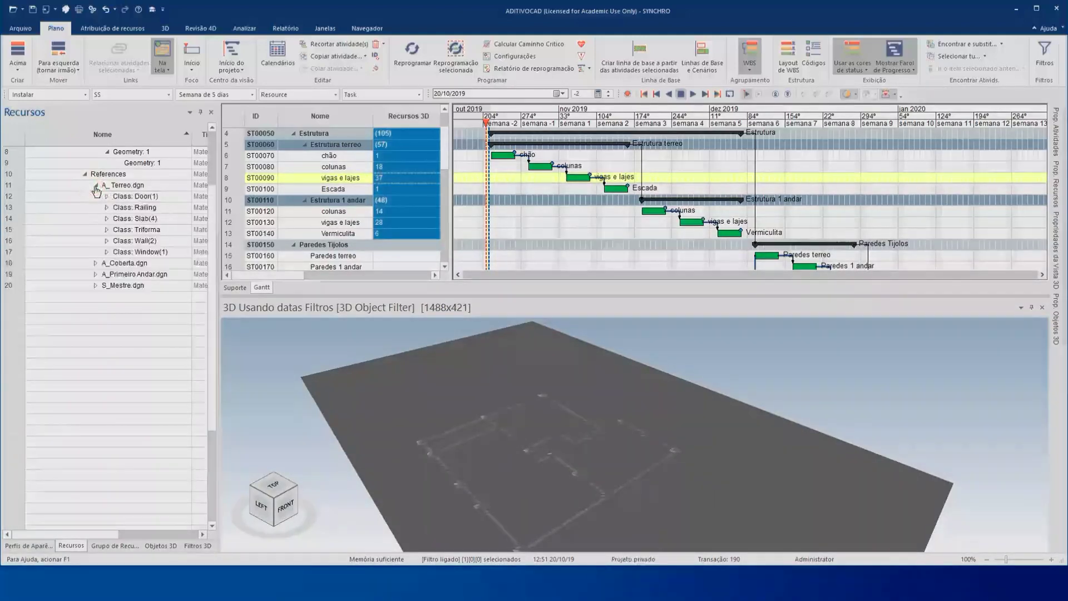
{"action": "left_click", "coordinate": [106, 242]}
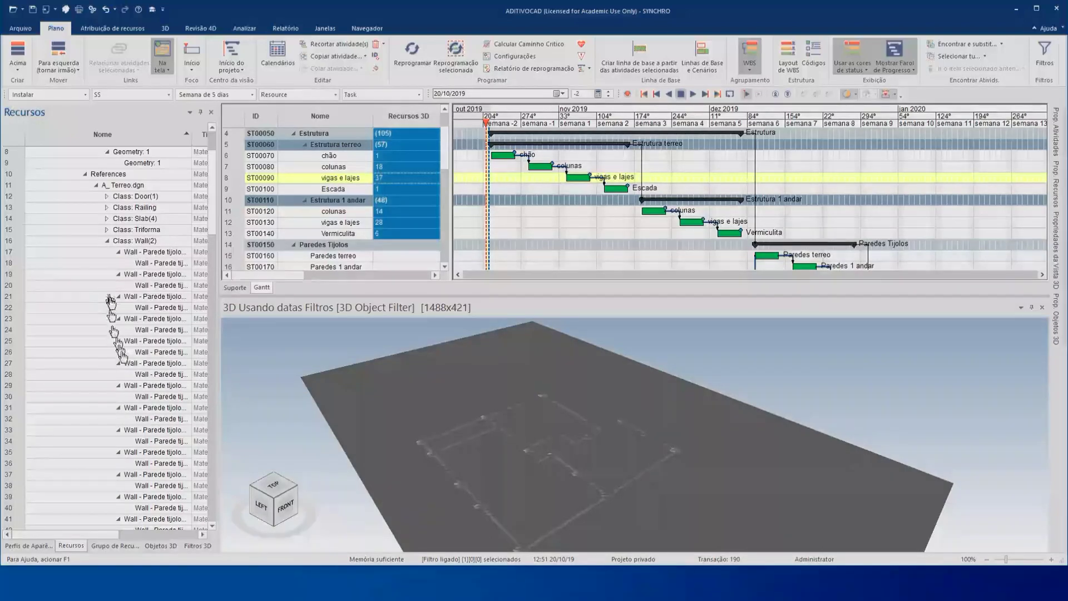
{"action": "left_click_drag", "start_coordinate": [99, 534], "coordinate": [114, 532]}
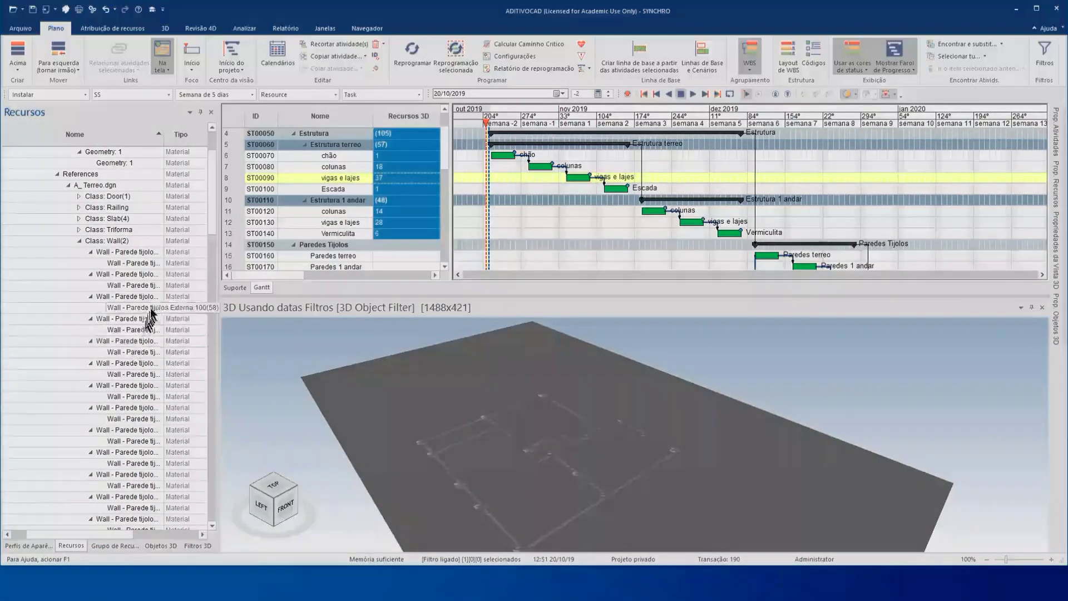
{"action": "left_click_drag", "start_coordinate": [163, 142], "coordinate": [207, 147]}
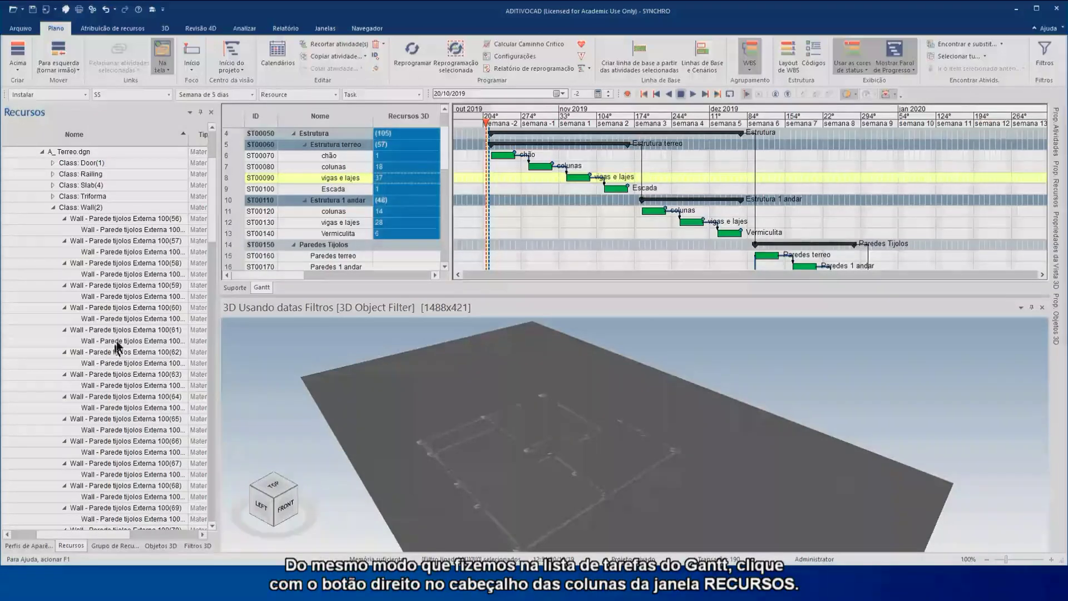
Add the ID | Name (Alternate) user field from Campos Usuár. to the selected columns of the resource list
{"action": "right_click", "coordinate": [115, 139]}
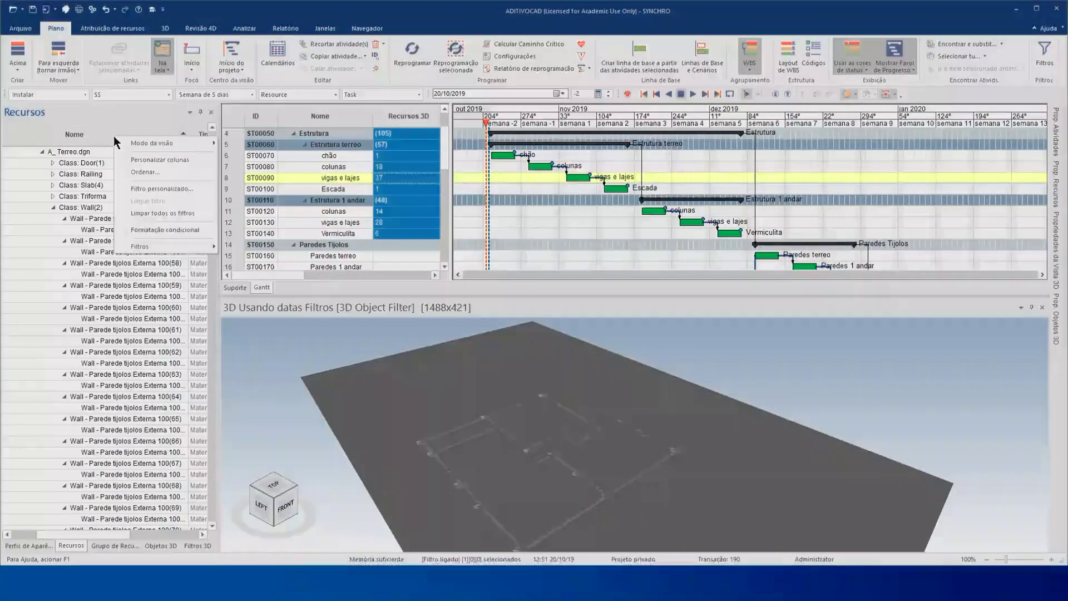
{"action": "left_click", "coordinate": [149, 159]}
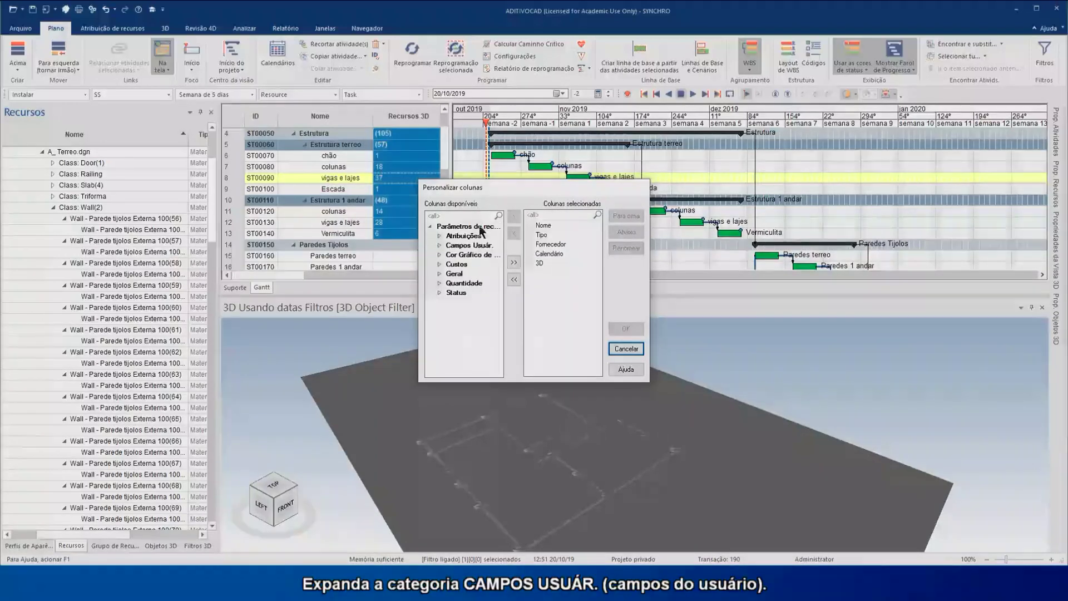
{"action": "left_click", "coordinate": [439, 245]}
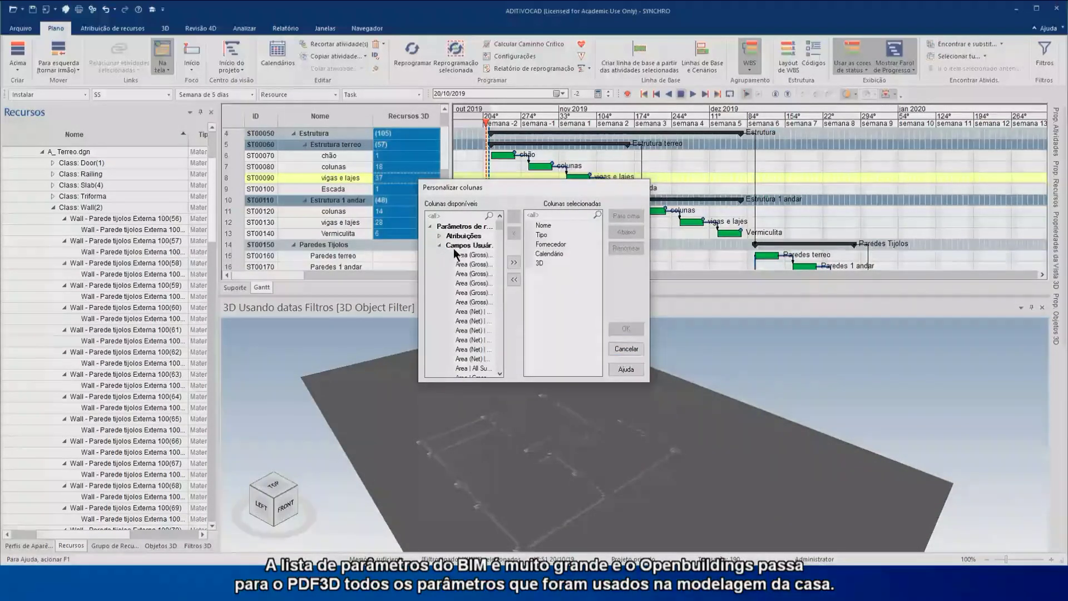
{"action": "scroll", "coordinate": [460, 262], "scroll_direction": "down", "scroll_amount": 4}
{"action": "scroll", "coordinate": [460, 275], "scroll_direction": "down", "scroll_amount": 10}
{"action": "scroll", "coordinate": [461, 278], "scroll_direction": "down", "scroll_amount": 10}
{"action": "scroll", "coordinate": [459, 279], "scroll_direction": "down", "scroll_amount": 7}
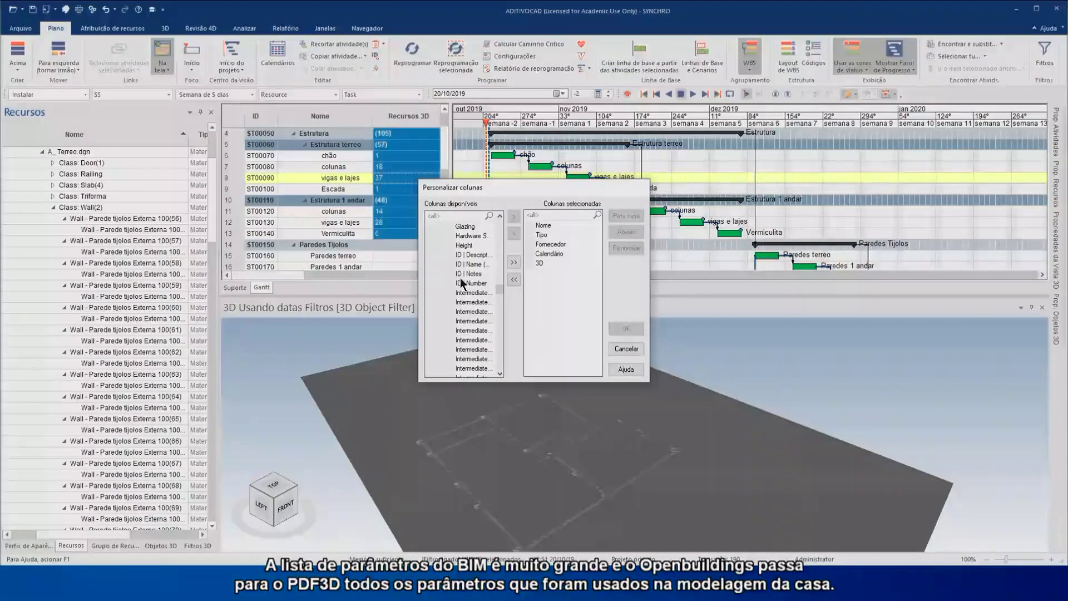
{"action": "left_click", "coordinate": [468, 265]}
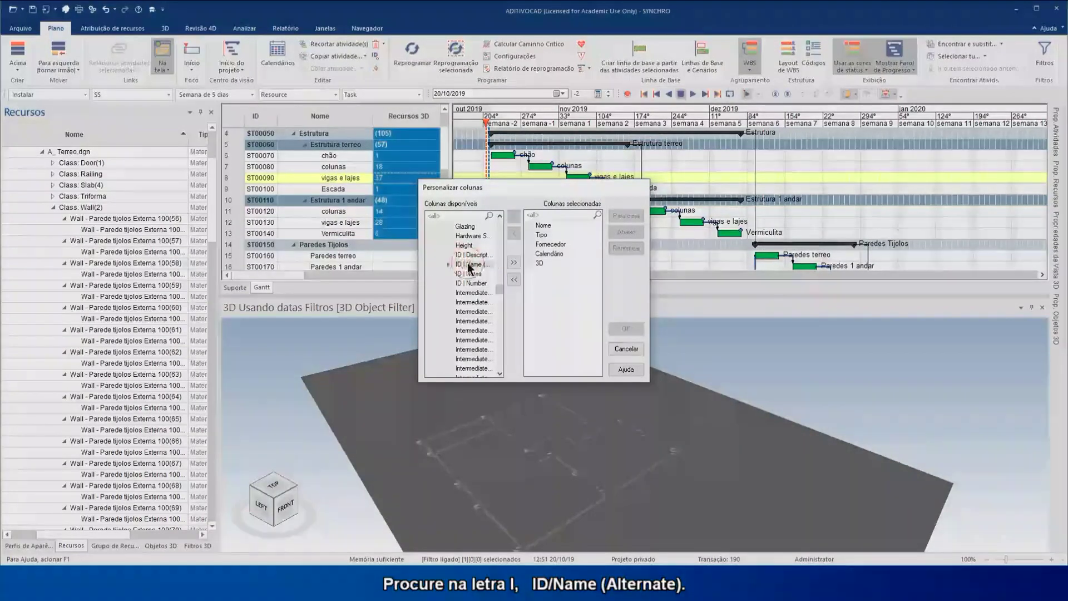
{"action": "left_click", "coordinate": [513, 217]}
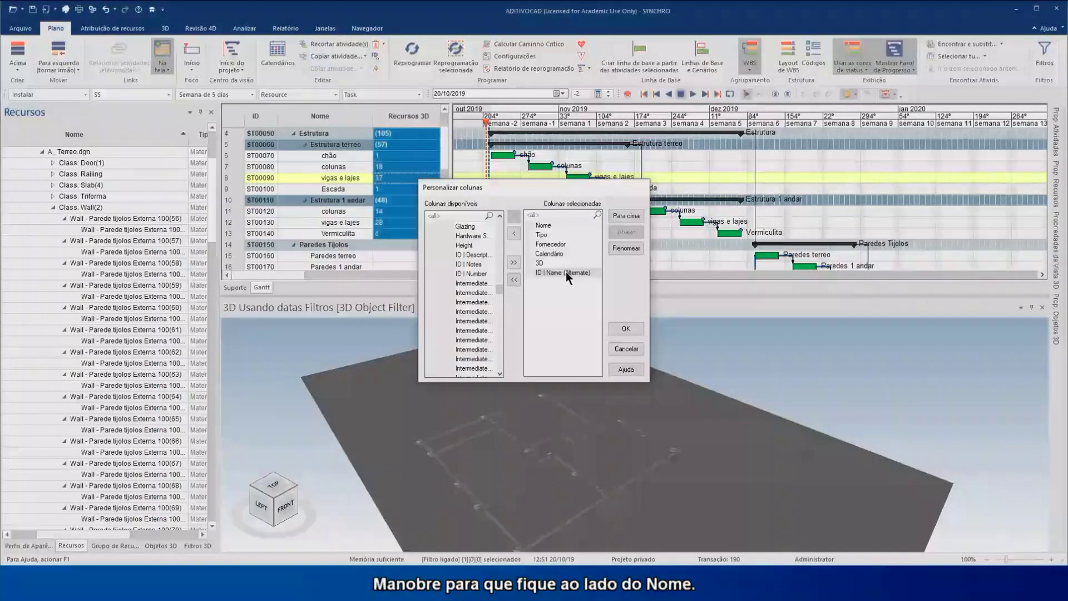
Place the ID | Name (Alternate) column directly after Nome and apply the column layout
{"action": "left_click", "coordinate": [626, 216]}
{"action": "left_click", "coordinate": [633, 218]}
{"action": "left_click", "coordinate": [633, 218]}
{"action": "left_click", "coordinate": [633, 218]}
{"action": "left_click", "coordinate": [545, 235]}
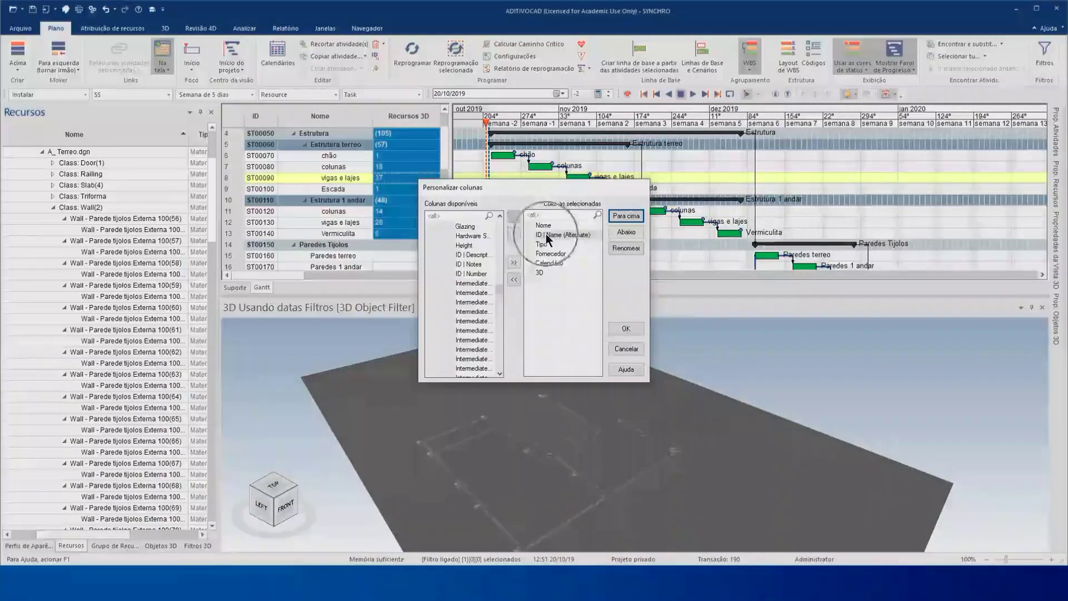
{"action": "left_click", "coordinate": [546, 235]}
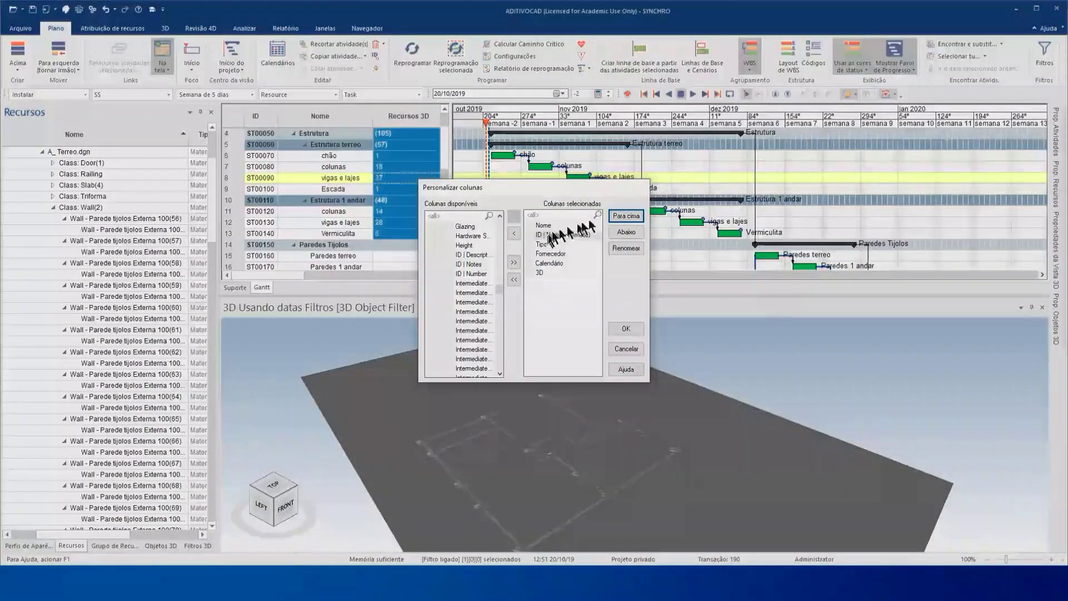
{"action": "left_click", "coordinate": [633, 328]}
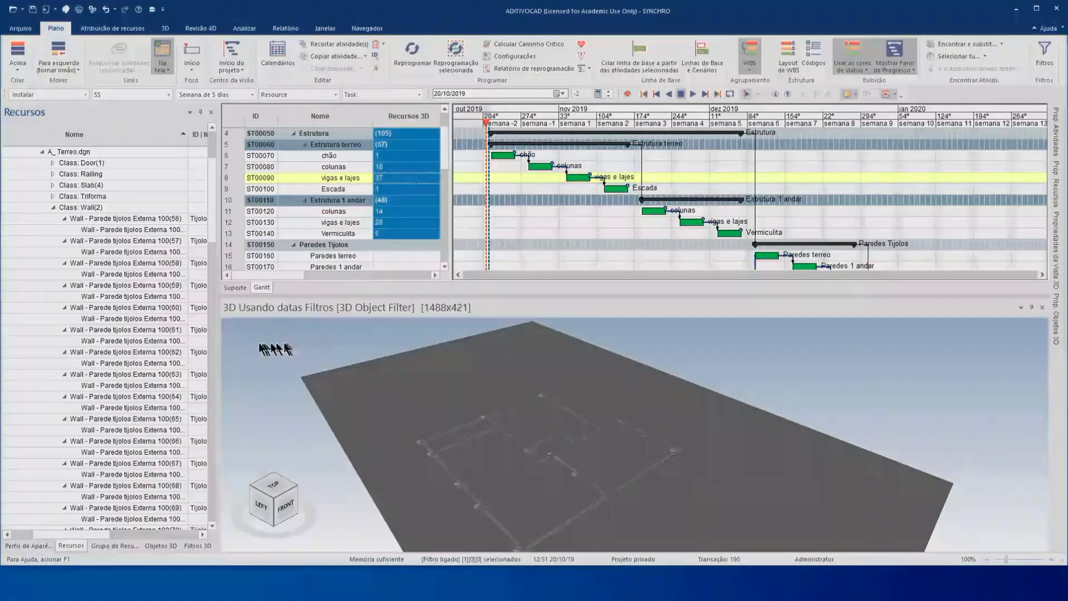
Widen the Recursos pane and narrow the ID | Name (Alternate) column so the neighbouring columns fit beside it
{"action": "left_click_drag", "start_coordinate": [217, 335], "coordinate": [282, 334]}
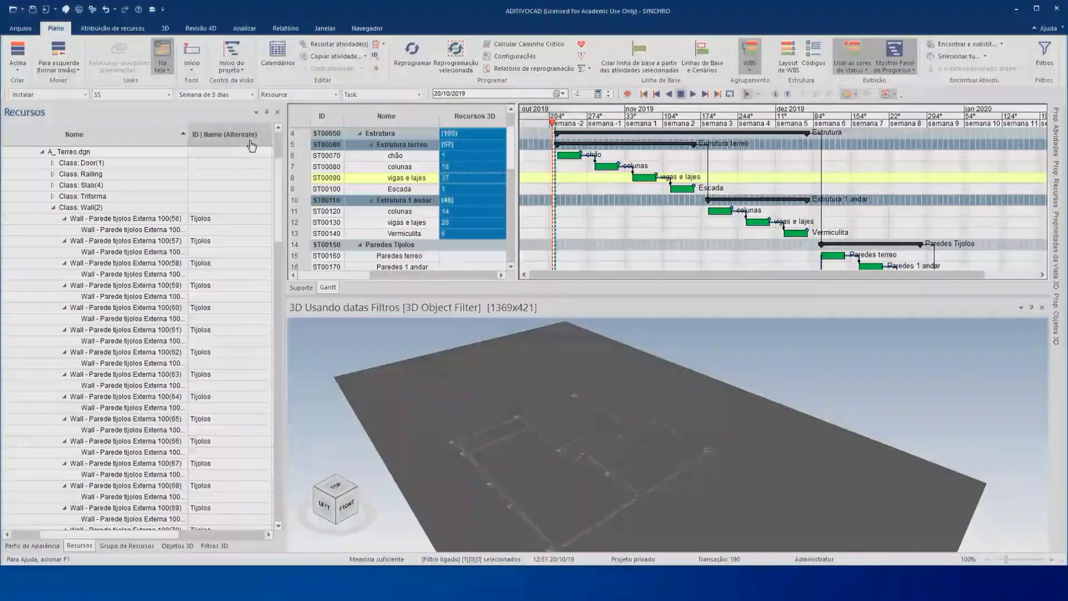
{"action": "left_click_drag", "start_coordinate": [136, 532], "coordinate": [164, 532]}
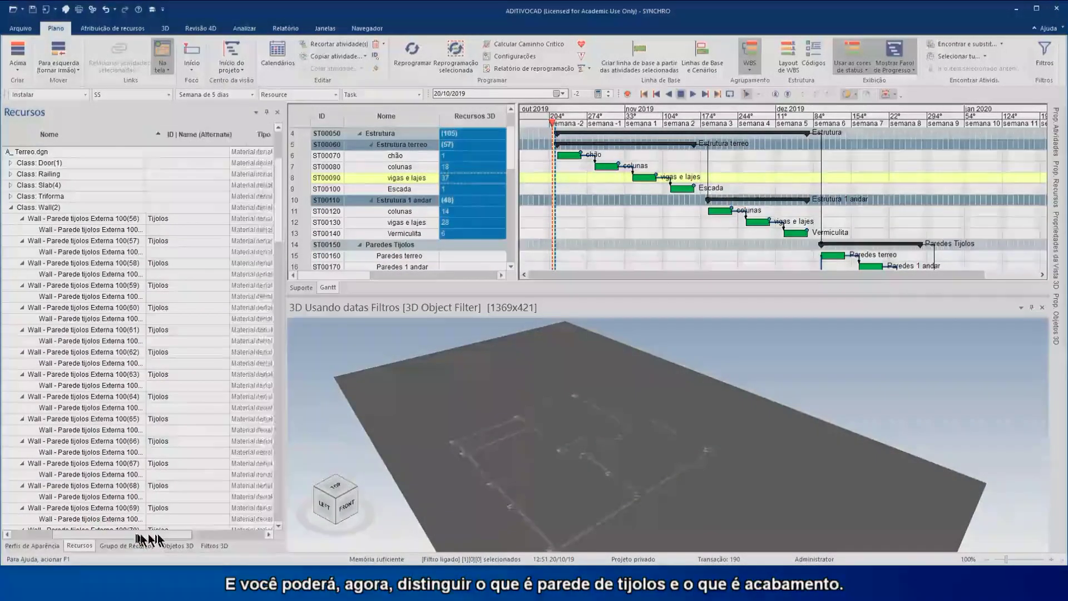
{"action": "left_click_drag", "start_coordinate": [227, 138], "coordinate": [200, 138]}
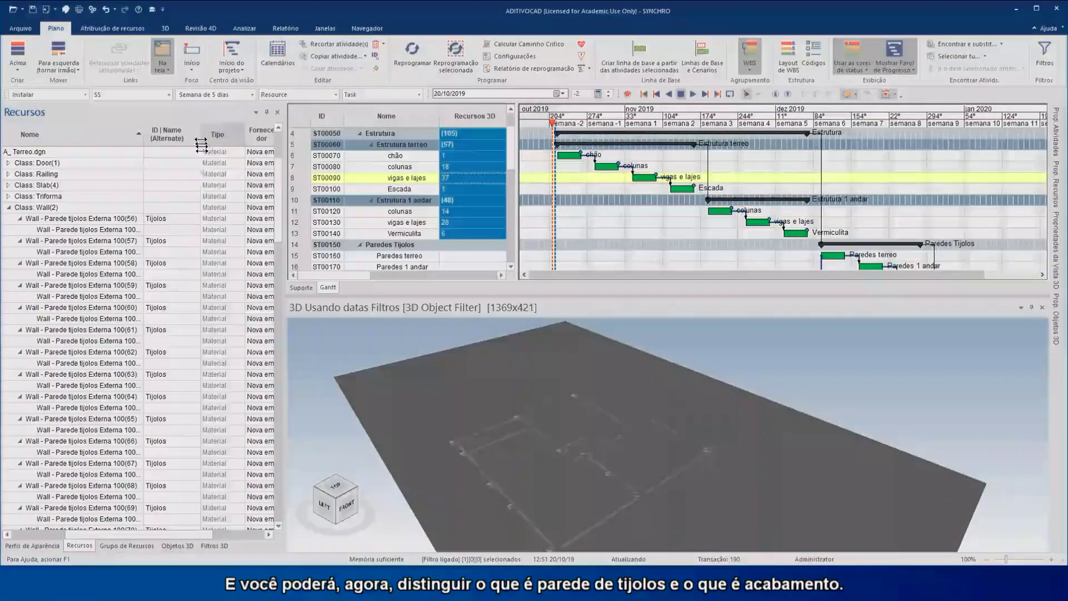
Look through the ID | Name (Alternate) values of the Class: Wall(2) resources to tell brick walls from finishes
{"action": "scroll", "coordinate": [152, 245], "scroll_direction": "down", "scroll_amount": 3}
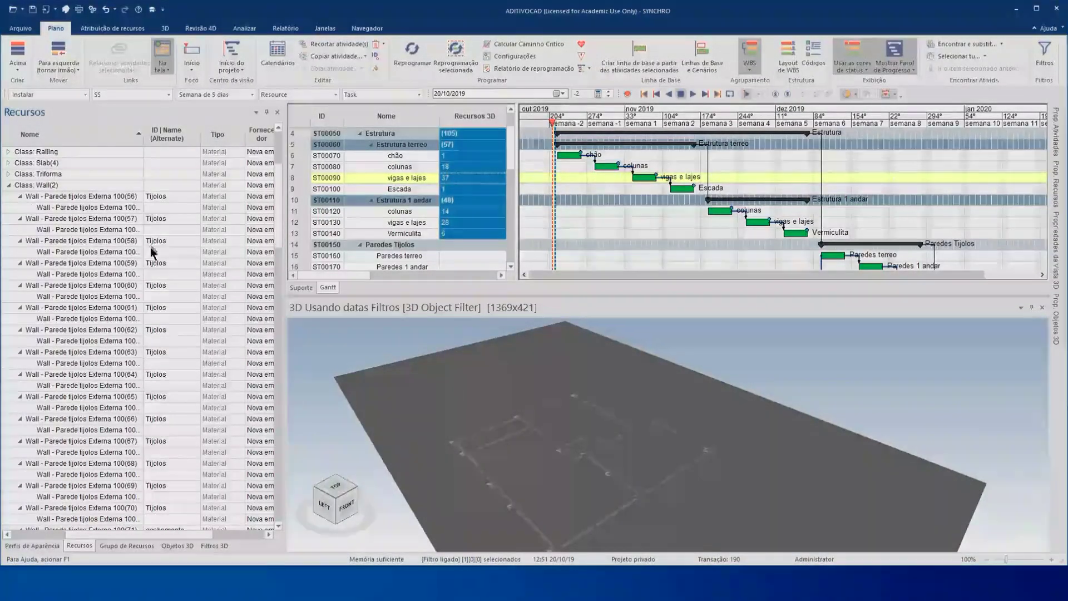
{"action": "scroll", "coordinate": [156, 295], "scroll_direction": "down", "scroll_amount": 2}
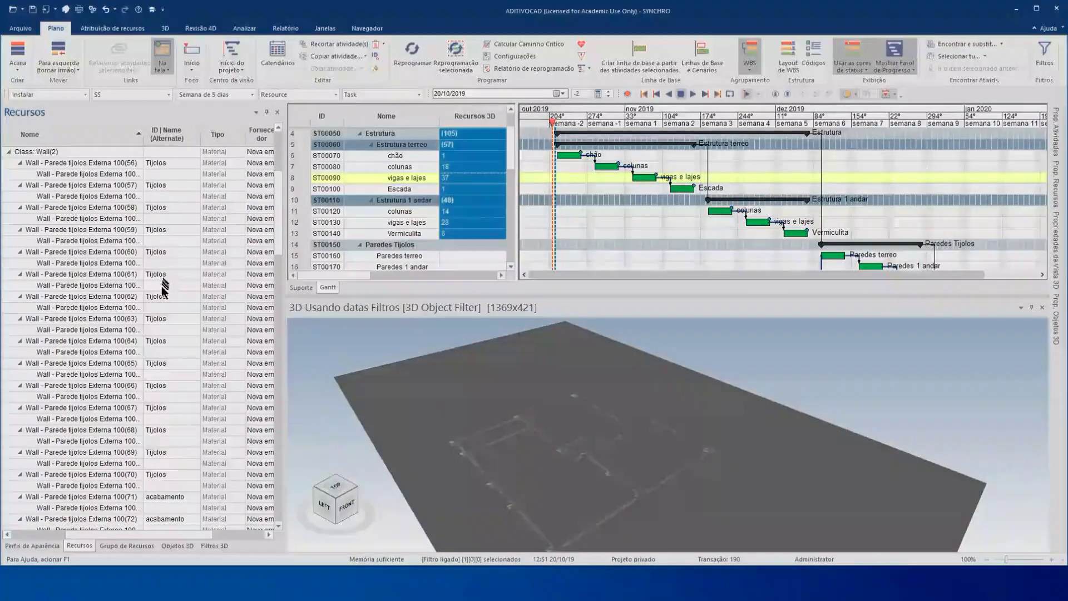
{"action": "scroll", "coordinate": [166, 303], "scroll_direction": "down", "scroll_amount": 3}
{"action": "scroll", "coordinate": [165, 322], "scroll_direction": "down", "scroll_amount": 1}
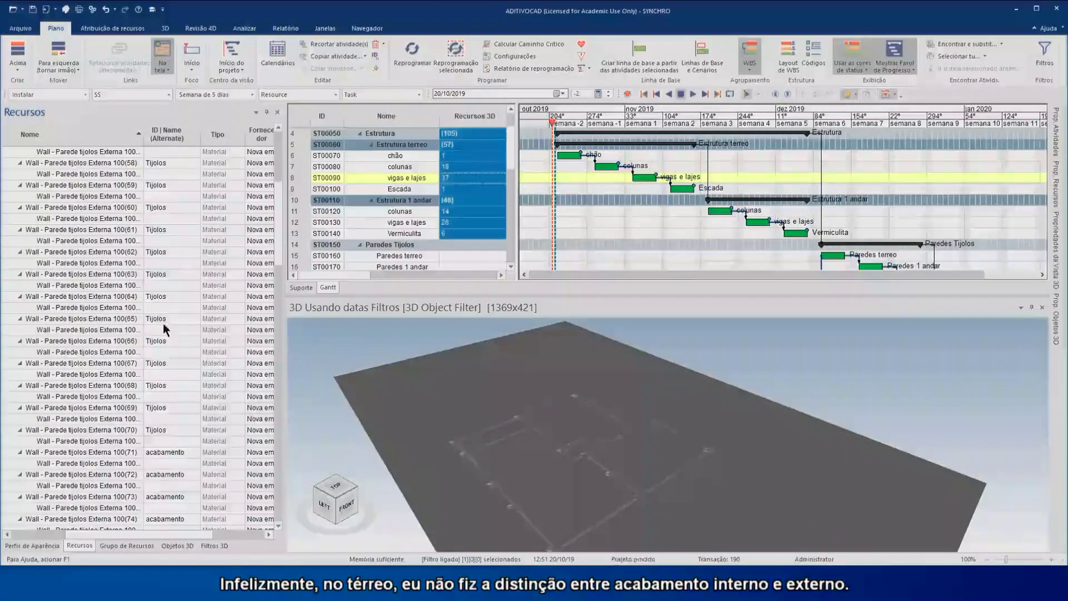
{"action": "scroll", "coordinate": [164, 323], "scroll_direction": "down", "scroll_amount": 1}
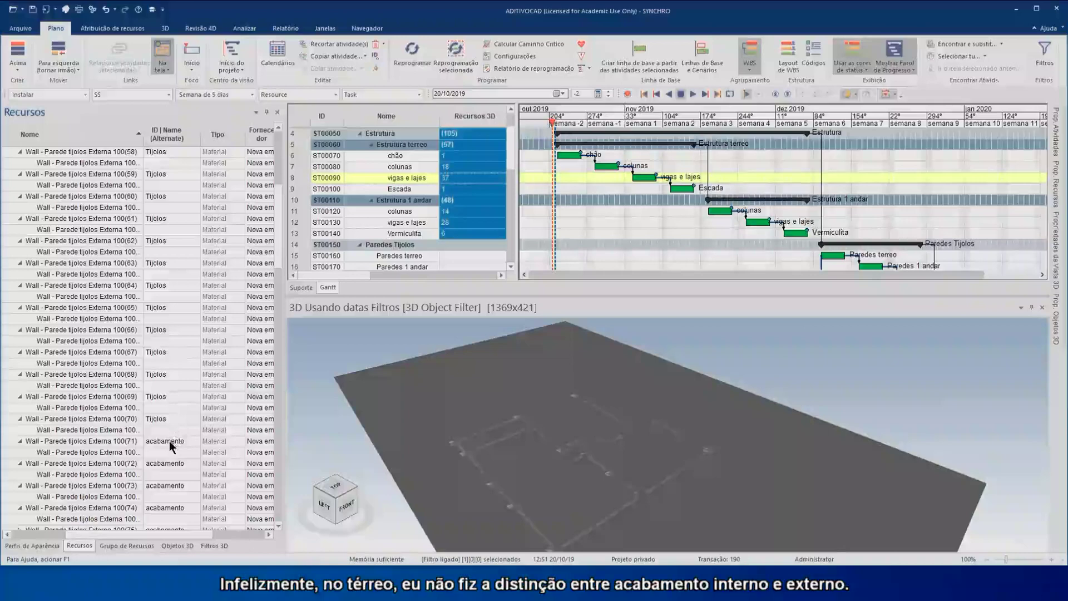
{"action": "key", "text": "ctrl"}
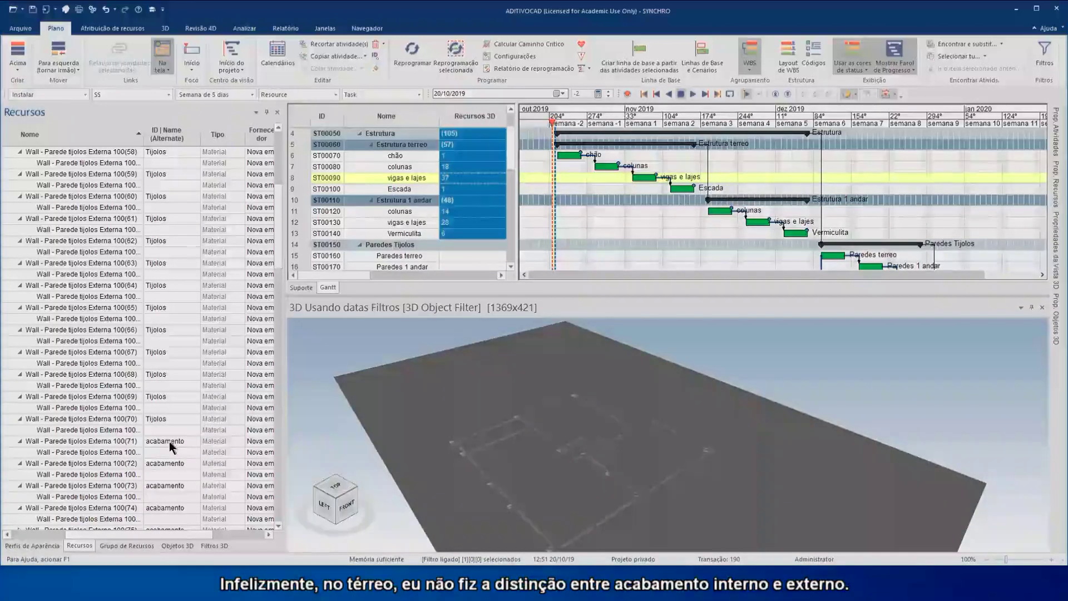
{"action": "scroll", "coordinate": [170, 442], "scroll_direction": "down", "scroll_amount": 3}
{"action": "scroll", "coordinate": [167, 439], "scroll_direction": "down", "scroll_amount": 8}
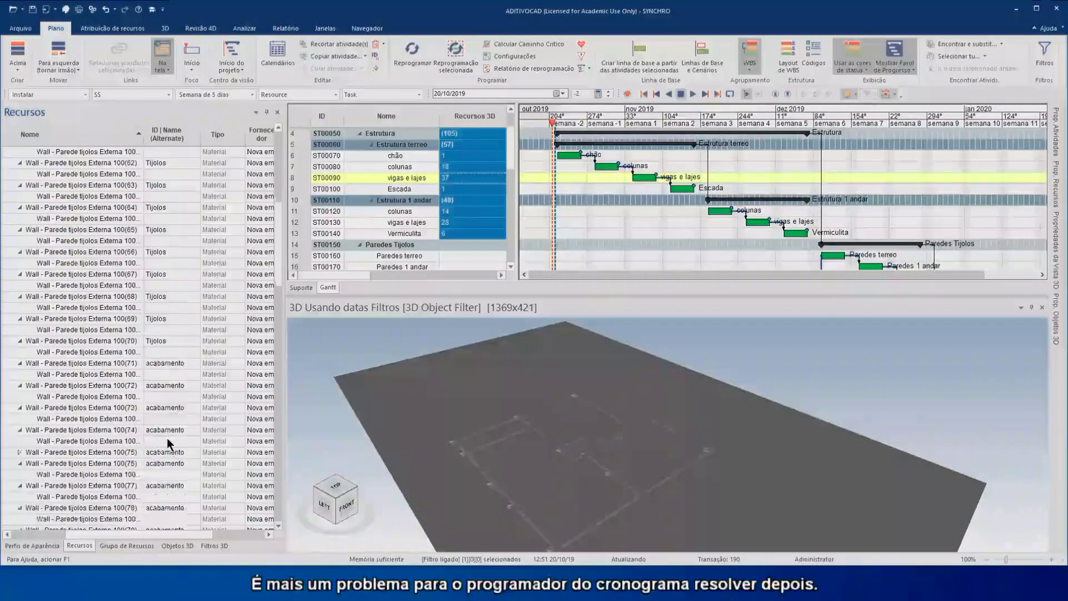
{"action": "scroll", "coordinate": [166, 439], "scroll_direction": "down", "scroll_amount": 10}
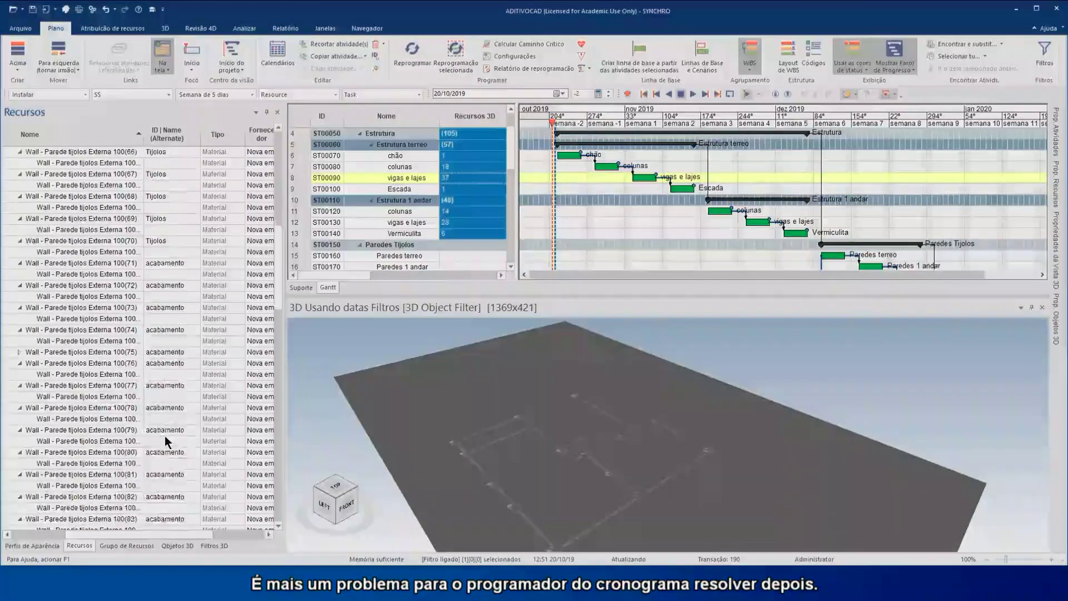
{"action": "scroll", "coordinate": [165, 434], "scroll_direction": "down", "scroll_amount": 7}
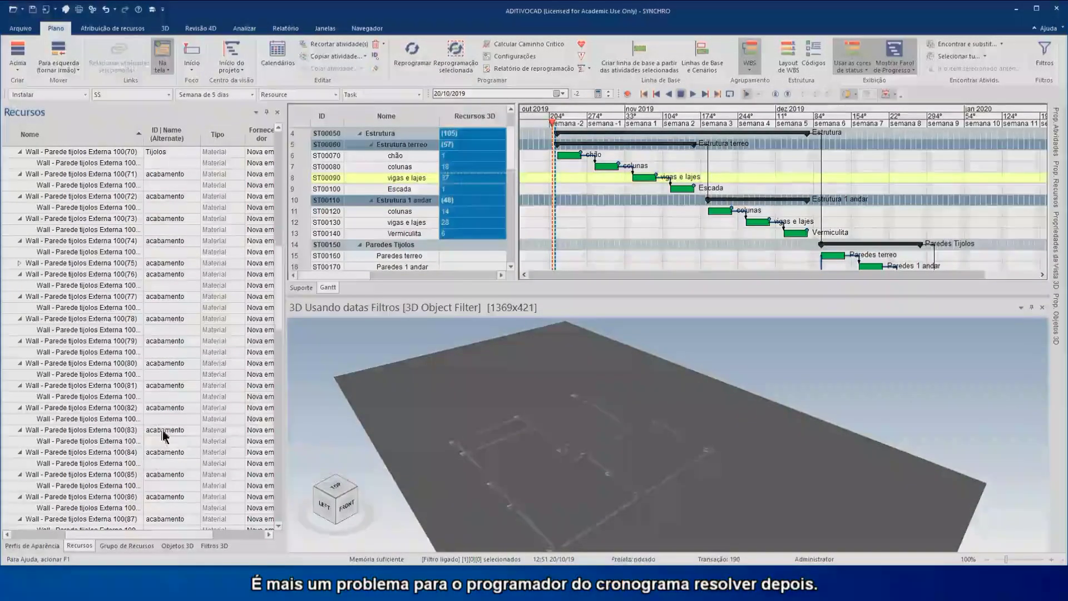
{"action": "scroll", "coordinate": [164, 439], "scroll_direction": "down", "scroll_amount": 5}
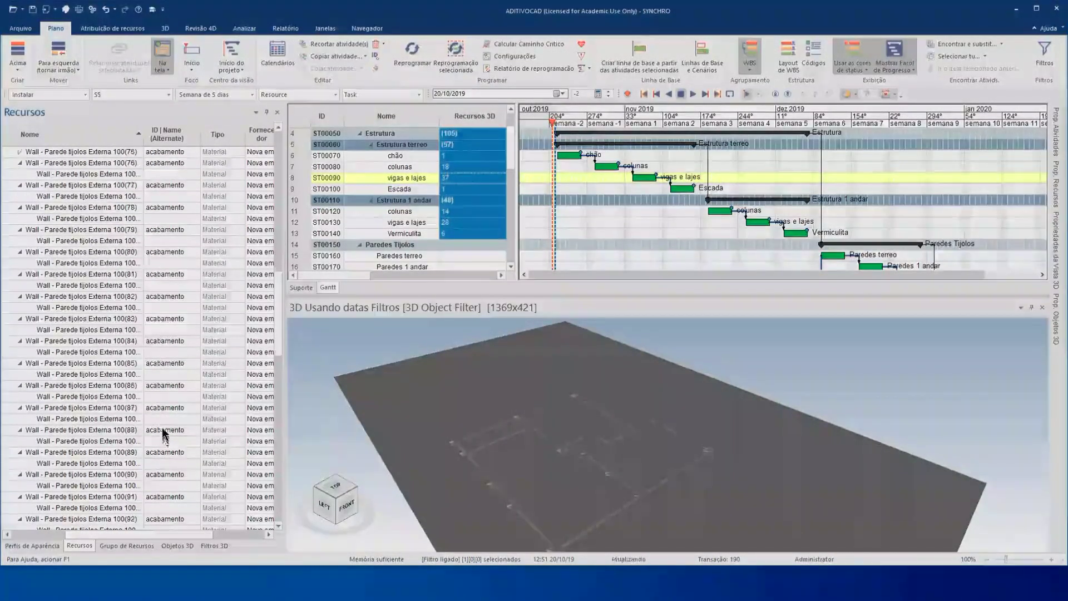
{"action": "scroll", "coordinate": [164, 431], "scroll_direction": "down", "scroll_amount": 1}
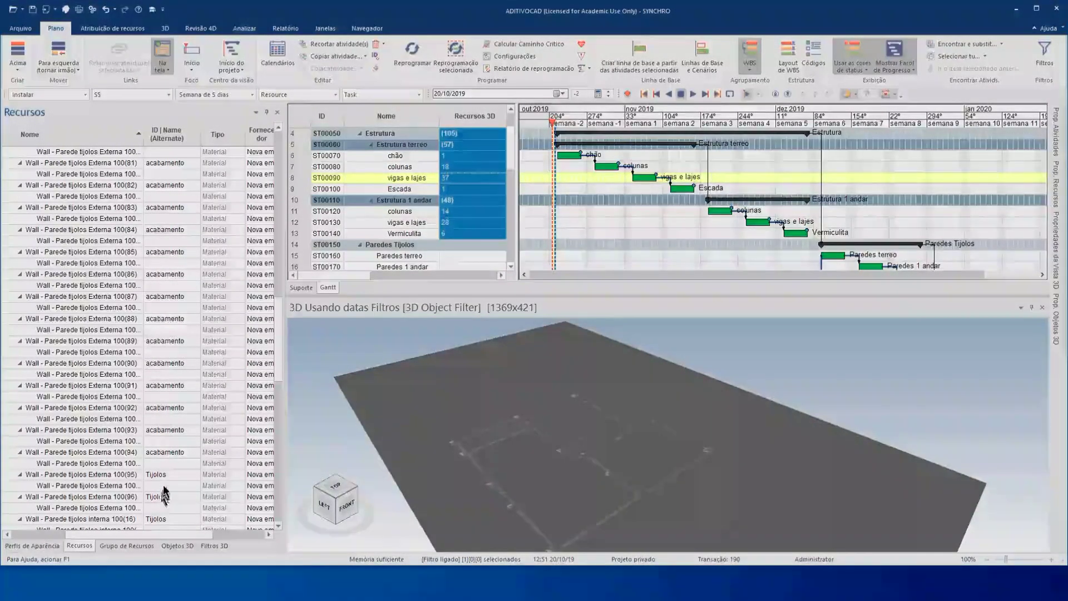
Sort the resource list by the ID | Name (Alternate) column
{"action": "scroll", "coordinate": [166, 471], "scroll_direction": "up", "scroll_amount": 2}
{"action": "scroll", "coordinate": [166, 471], "scroll_direction": "up", "scroll_amount": 2}
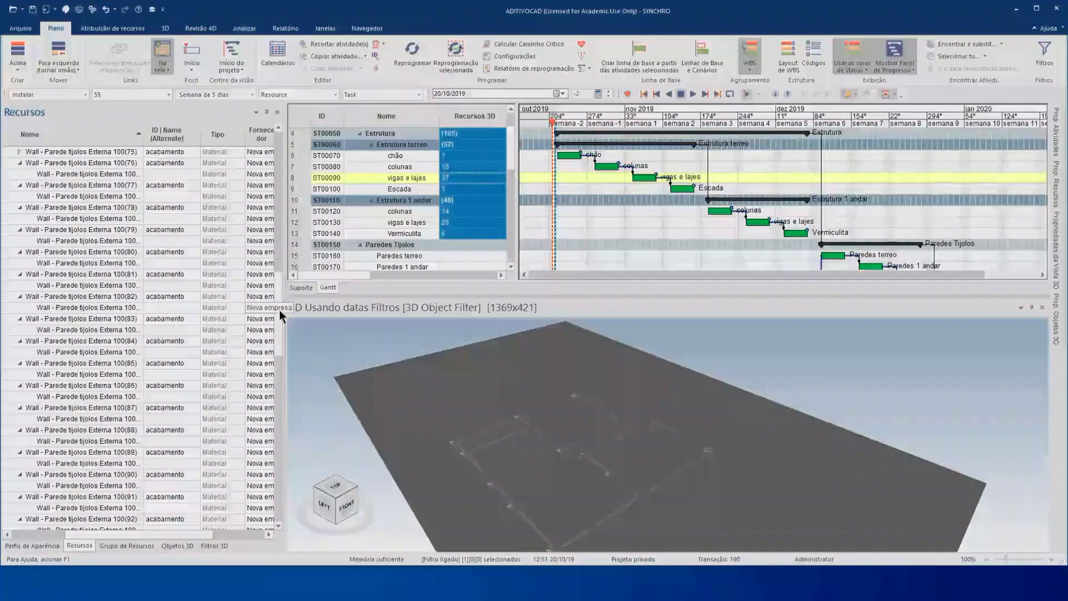
{"action": "left_click_drag", "start_coordinate": [278, 292], "coordinate": [261, 167]}
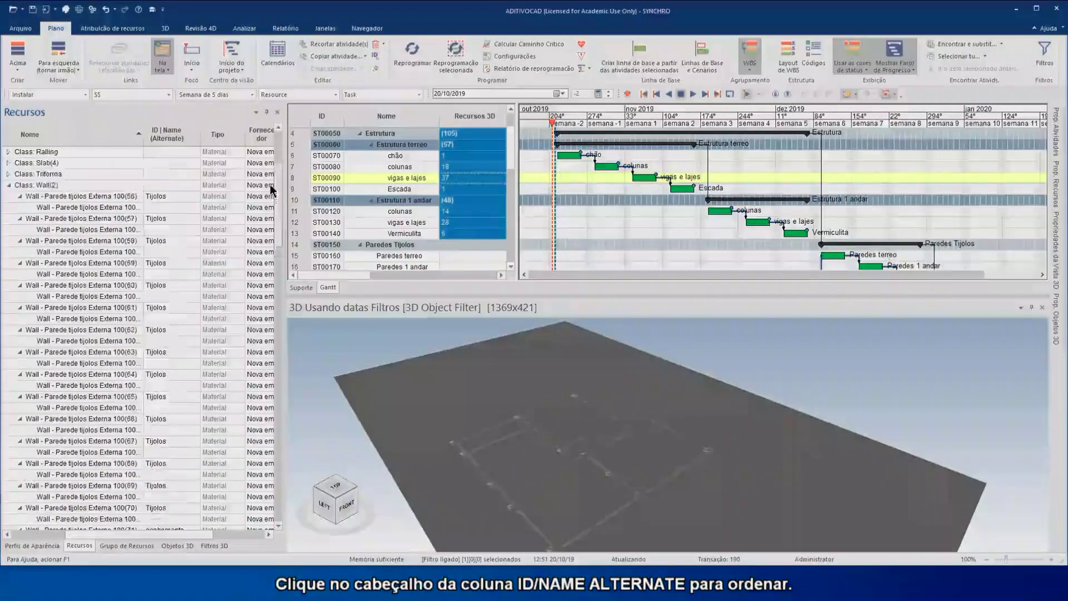
{"action": "left_click", "coordinate": [172, 140]}
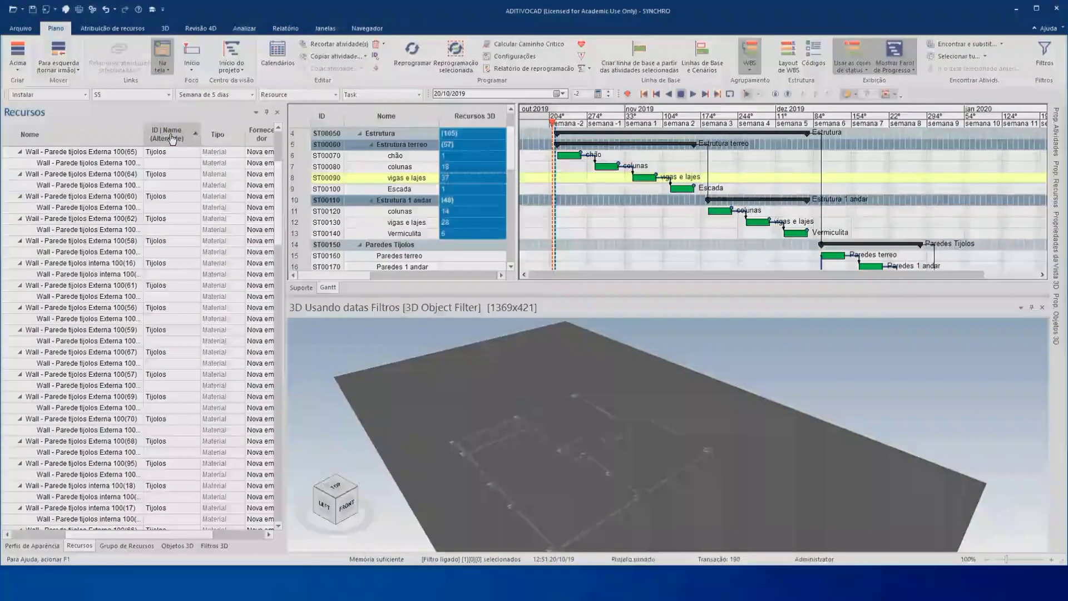
Select the whole run of Tijolos wall resources under Class: Wall(2), leaving out the acabamento rows
{"action": "scroll", "coordinate": [171, 205], "scroll_direction": "up", "scroll_amount": 1}
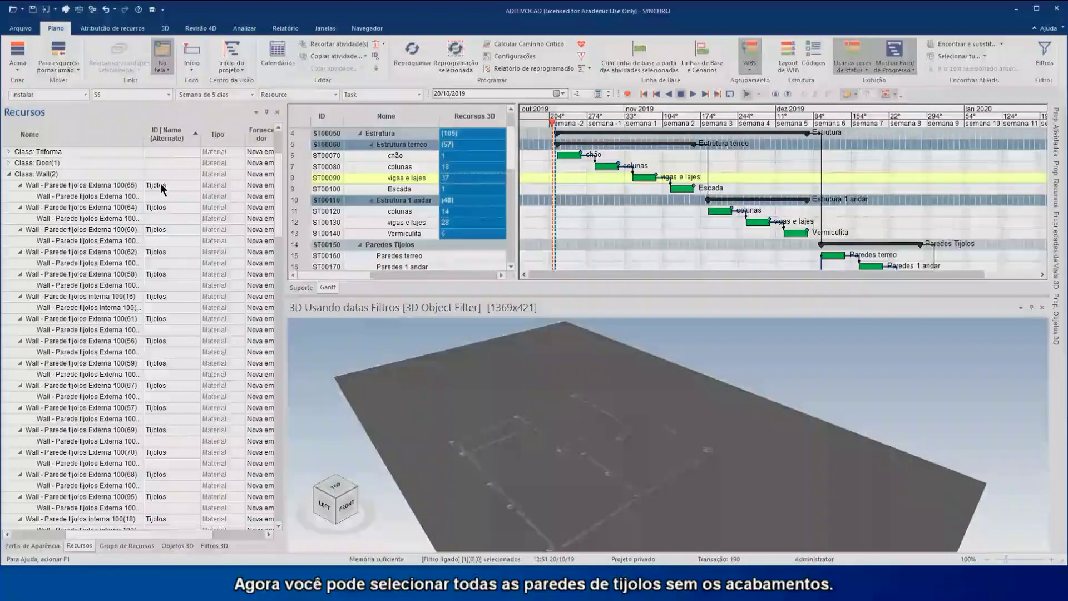
{"action": "left_click", "coordinate": [160, 183]}
{"action": "scroll", "coordinate": [167, 234], "scroll_direction": "down", "scroll_amount": 1}
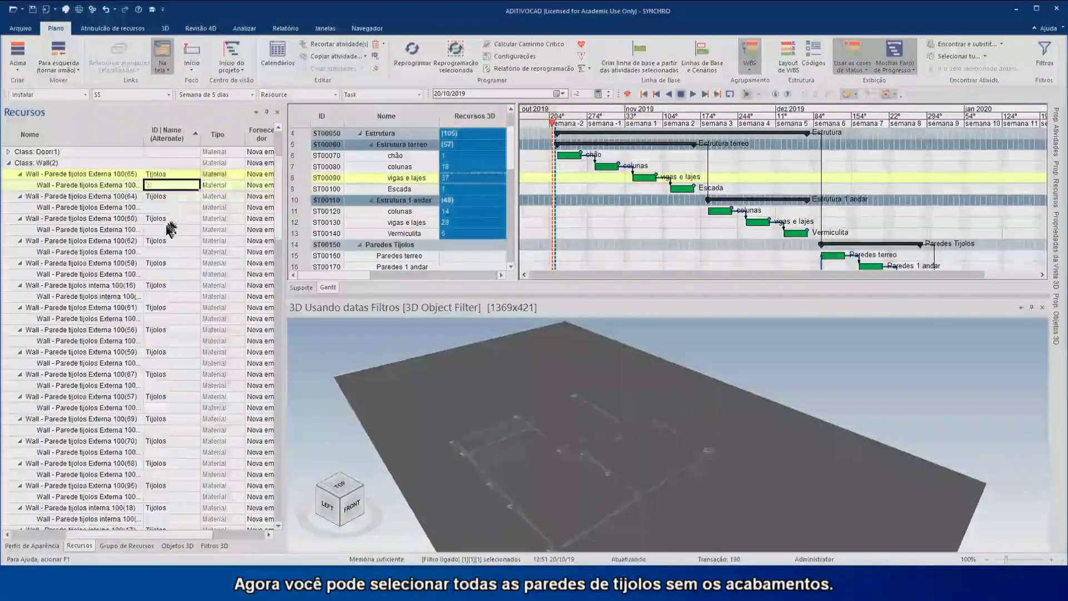
{"action": "scroll", "coordinate": [175, 316], "scroll_direction": "down", "scroll_amount": 4}
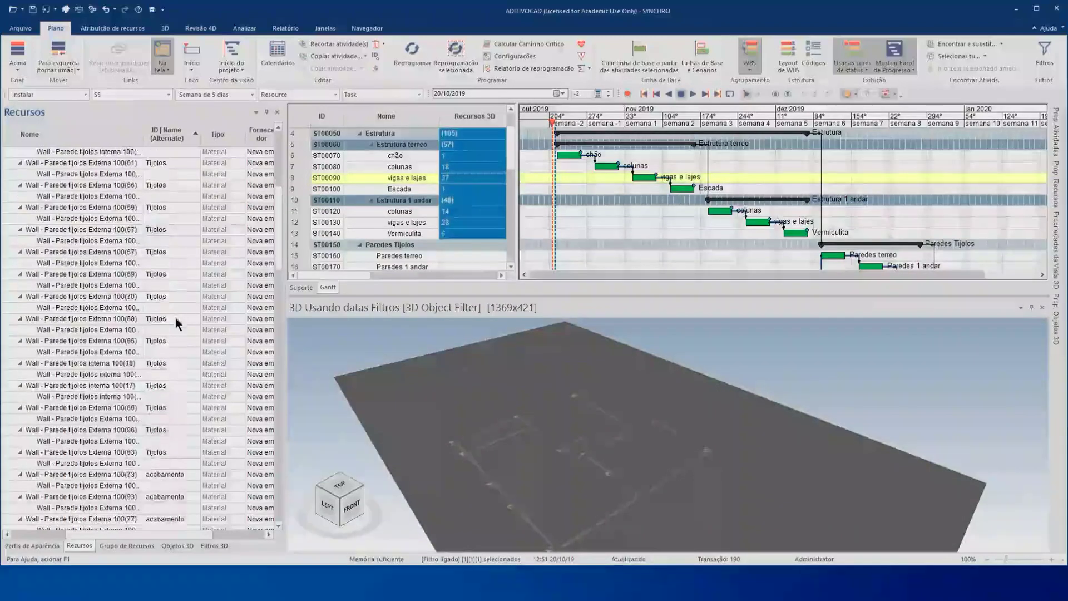
{"action": "scroll", "coordinate": [176, 316], "scroll_direction": "down", "scroll_amount": 2}
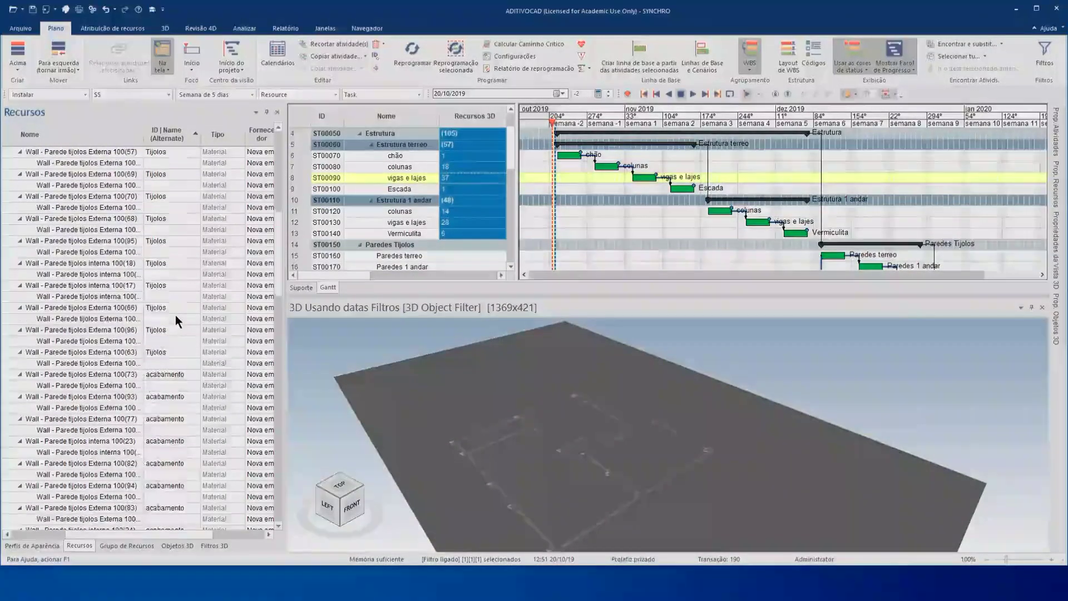
{"action": "left_click", "coordinate": [161, 352], "text": "shift"}
{"action": "scroll", "coordinate": [161, 351], "scroll_direction": "down", "scroll_amount": 4}
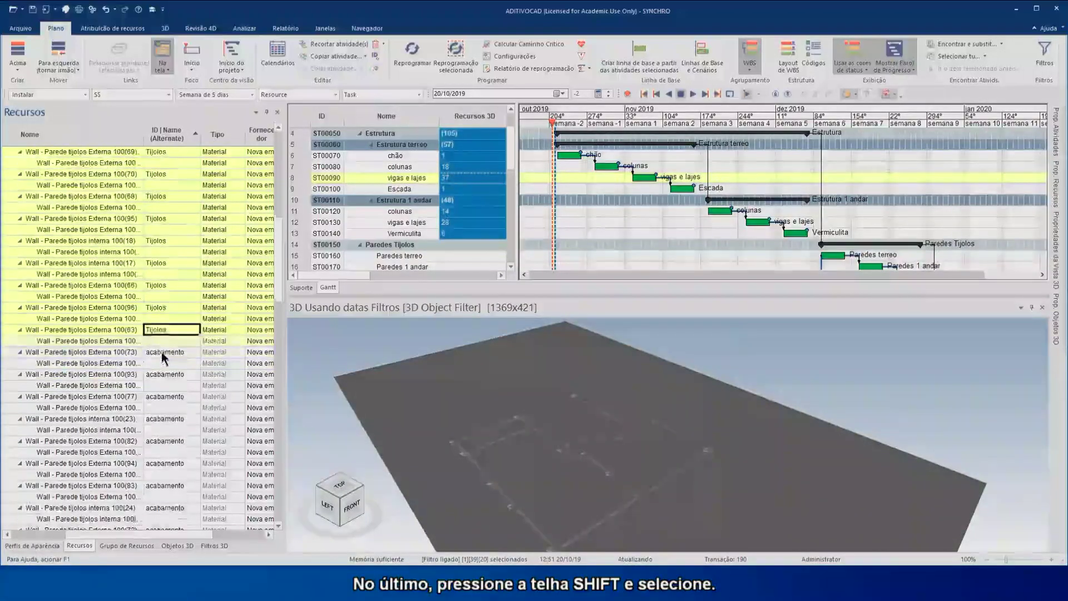
{"action": "scroll", "coordinate": [162, 348], "scroll_direction": "down", "scroll_amount": 5}
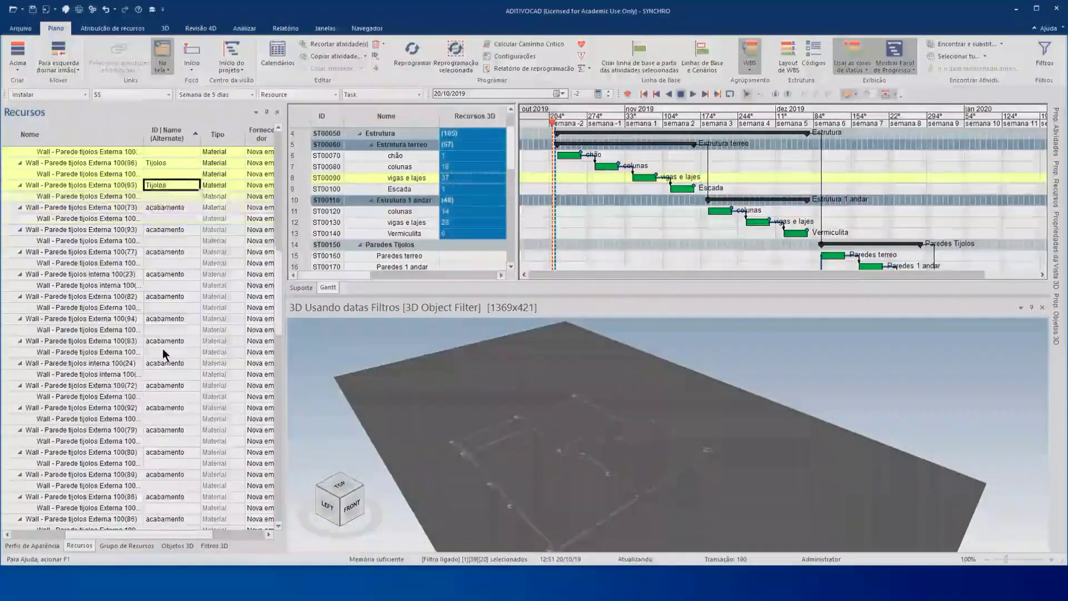
Check that no Tijolos rows remain further down the list, and assign the selected wall resources to the Paredes terreo task
{"action": "scroll", "coordinate": [165, 349], "scroll_direction": "down", "scroll_amount": 4}
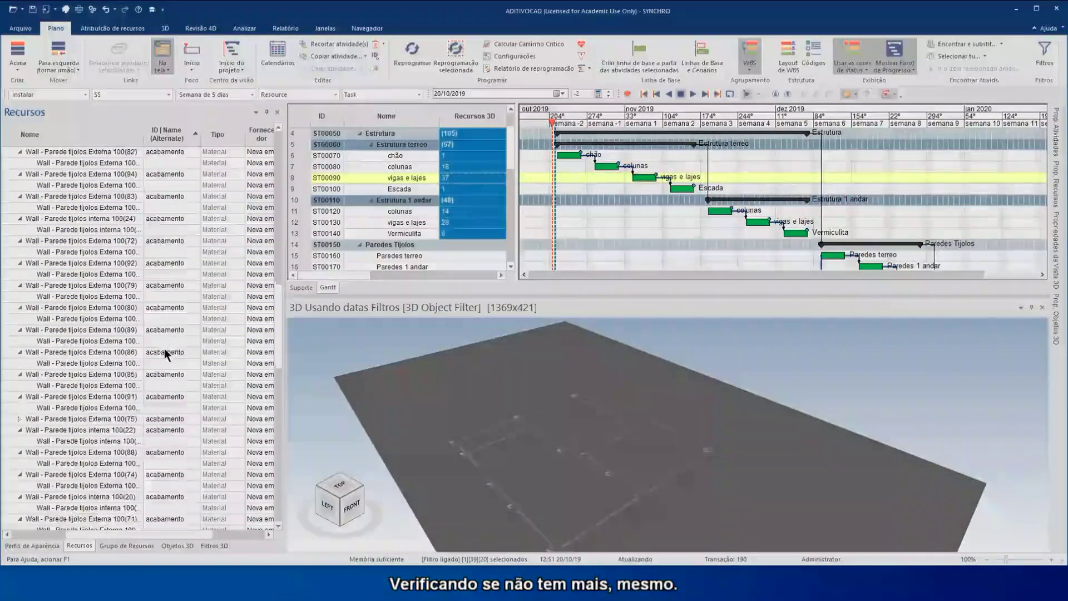
{"action": "scroll", "coordinate": [164, 349], "scroll_direction": "down", "scroll_amount": 4}
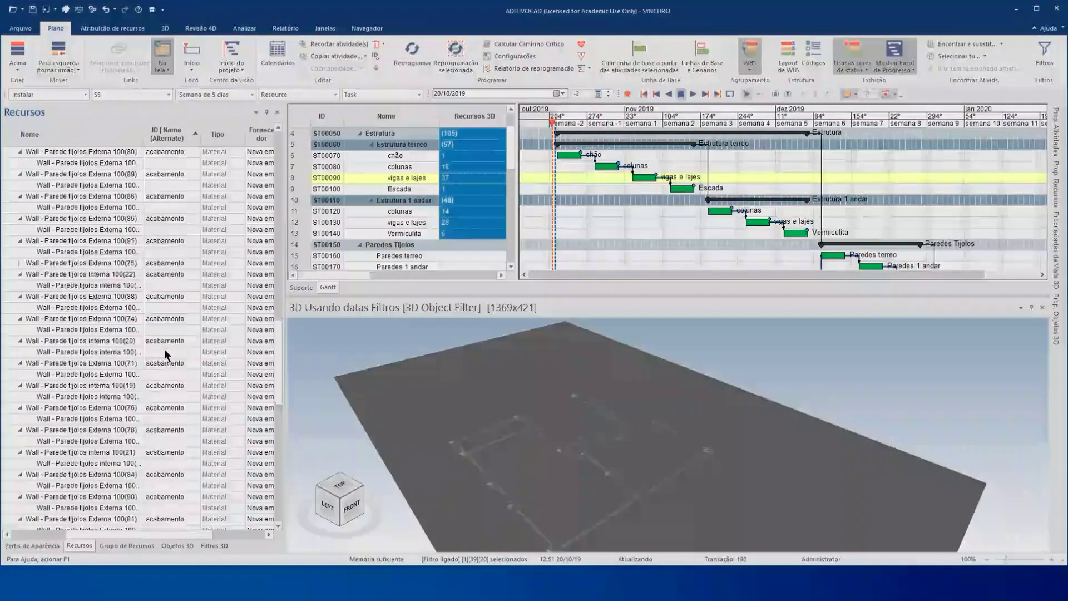
{"action": "scroll", "coordinate": [165, 350], "scroll_direction": "up", "scroll_amount": 5}
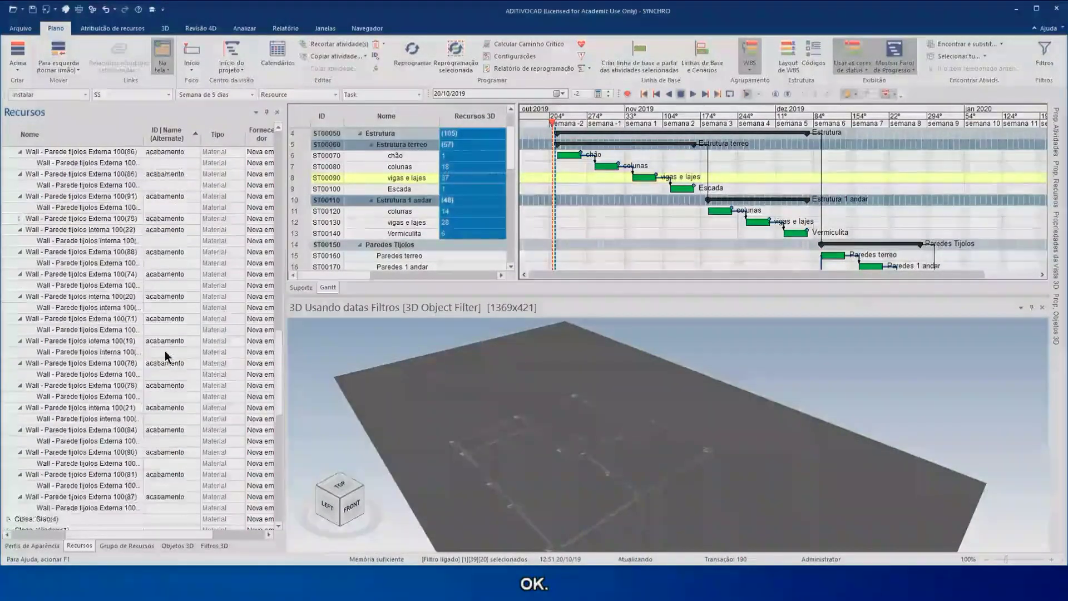
{"action": "scroll", "coordinate": [166, 351], "scroll_direction": "up", "scroll_amount": 7}
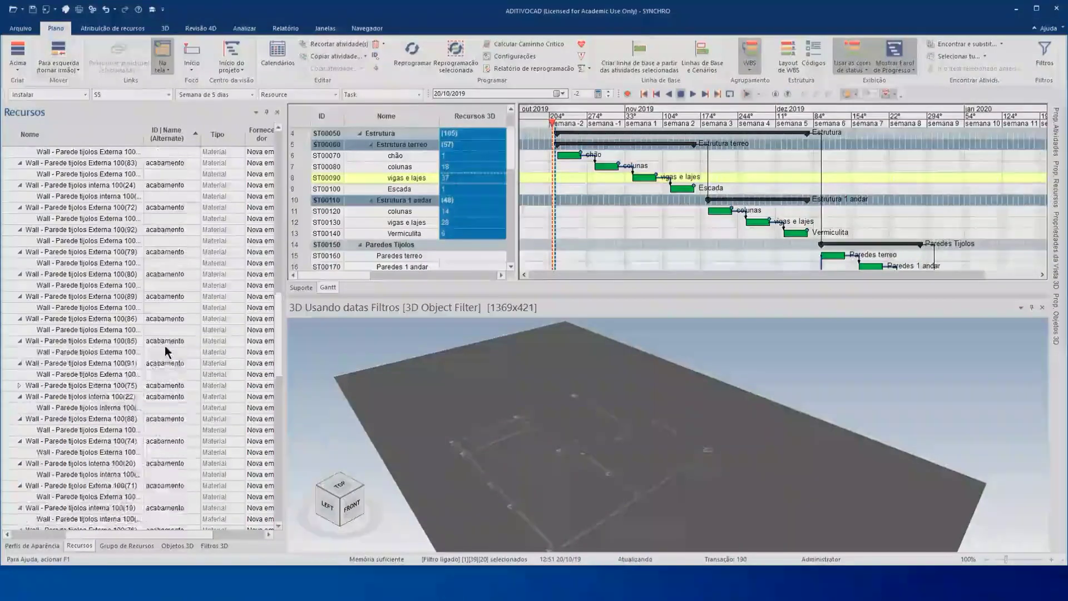
{"action": "scroll", "coordinate": [165, 345], "scroll_direction": "up", "scroll_amount": 3}
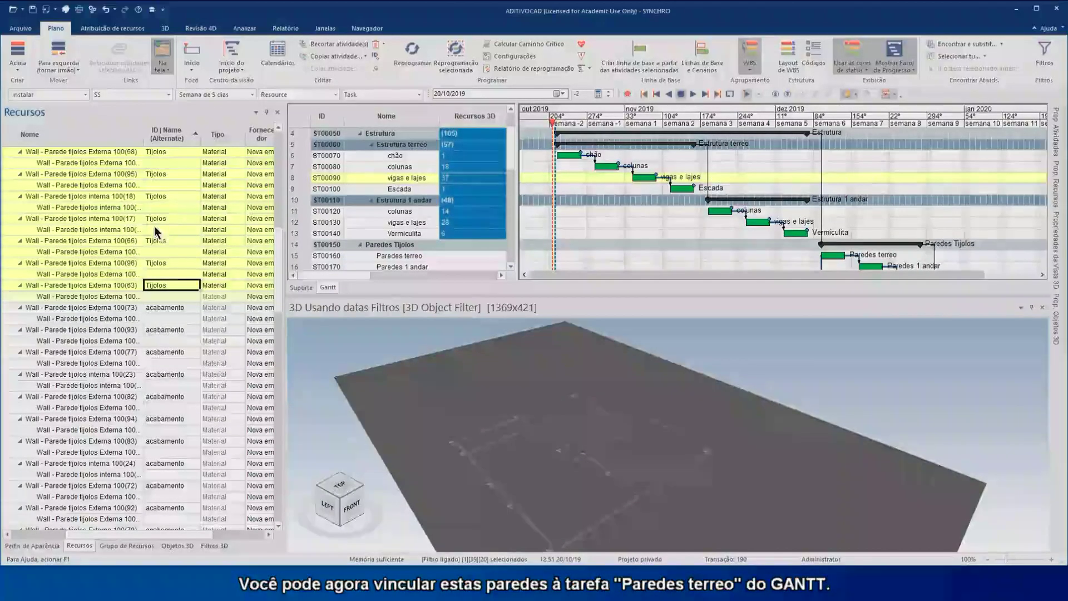
{"action": "left_click_drag", "start_coordinate": [156, 218], "coordinate": [748, 234]}
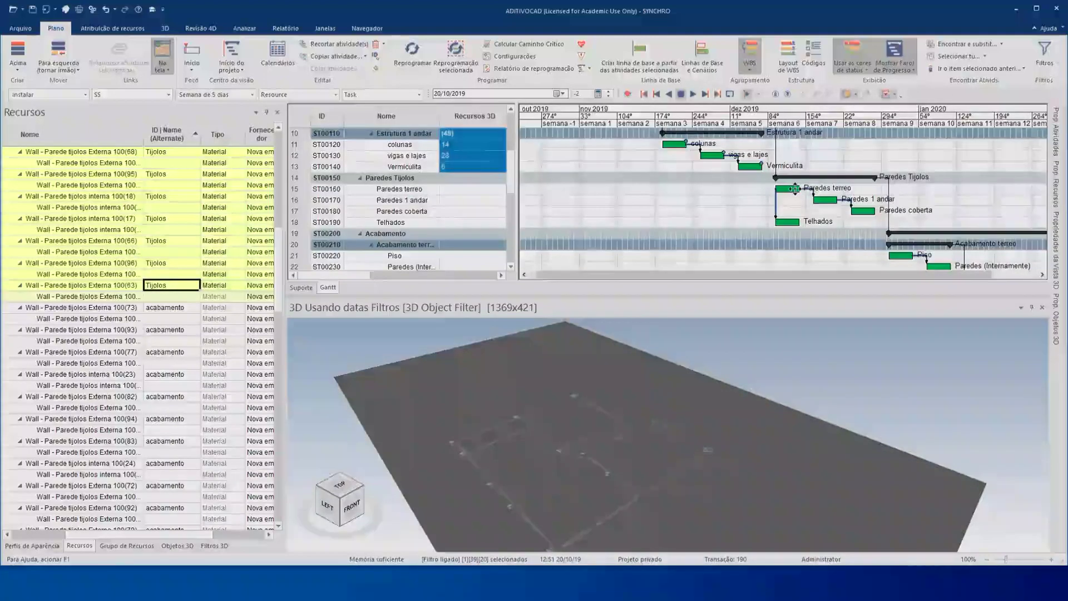
{"action": "left_click_drag", "start_coordinate": [796, 188], "coordinate": [787, 190]}
{"action": "left_click", "coordinate": [172, 207]}
{"action": "double_click", "coordinate": [94, 198]}
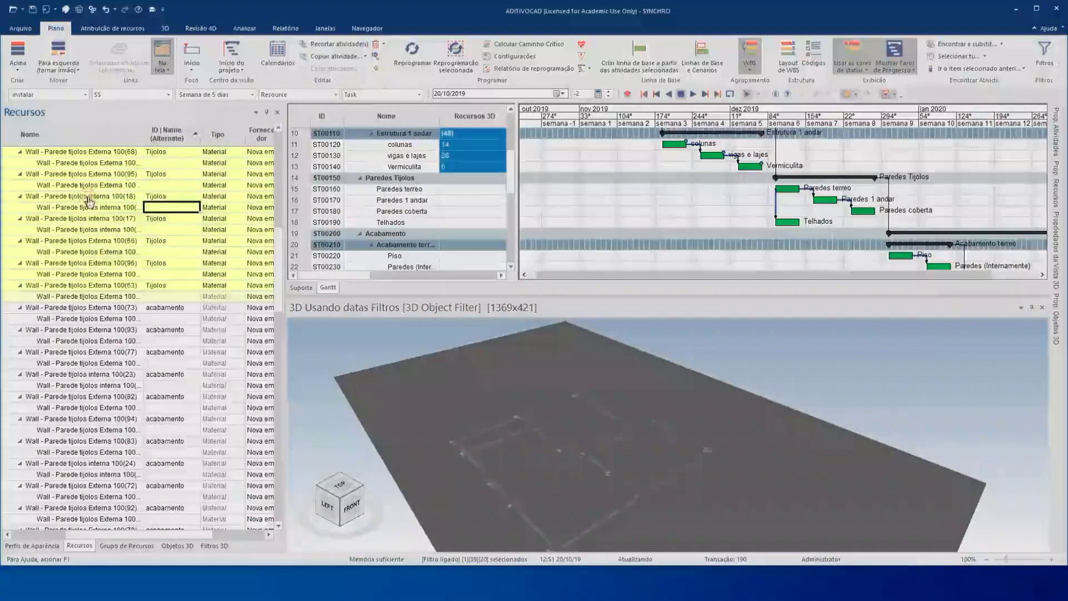
{"action": "left_click_drag", "start_coordinate": [134, 196], "coordinate": [454, 191]}
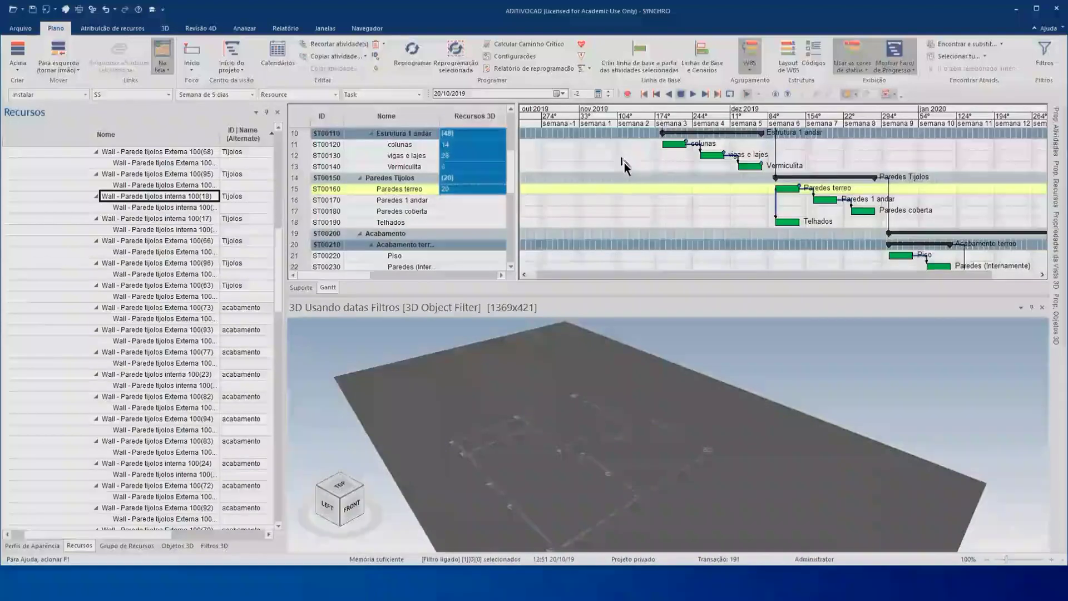
Move the Gantt focus date to 11/12/2019 and view the building from a lower angle to check the ground-floor walls
{"action": "left_click_drag", "start_coordinate": [634, 173], "coordinate": [669, 170]}
{"action": "left_click_drag", "start_coordinate": [544, 124], "coordinate": [822, 133]}
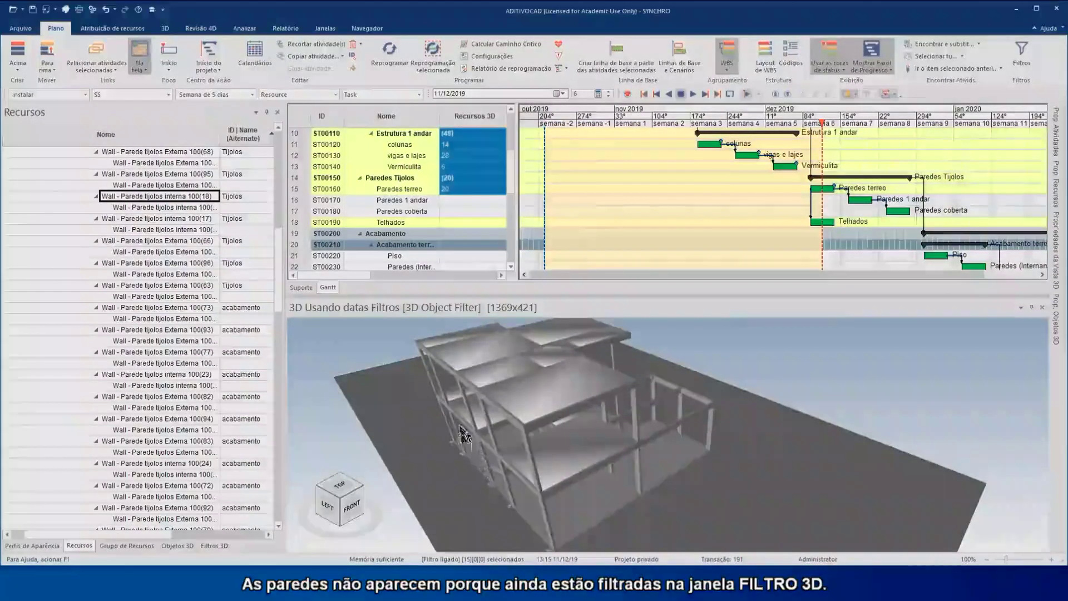
{"action": "mouse_move", "coordinate": [554, 495]}
{"action": "middle_mouse_down"}
{"action": "mouse_move", "coordinate": [565, 469]}
{"action": "mouse_move", "coordinate": [554, 509]}
{"action": "middle_mouse_up"}
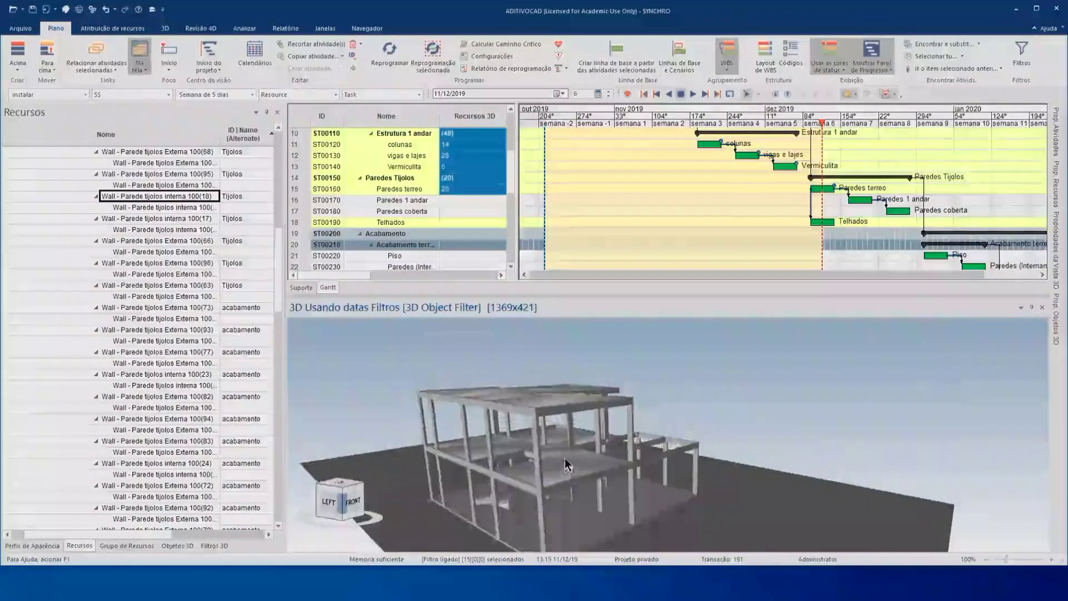
{"action": "middle_click_drag", "start_coordinate": [564, 463], "coordinate": [580, 404]}
{"action": "scroll", "coordinate": [581, 404], "scroll_direction": "up", "scroll_amount": 2}
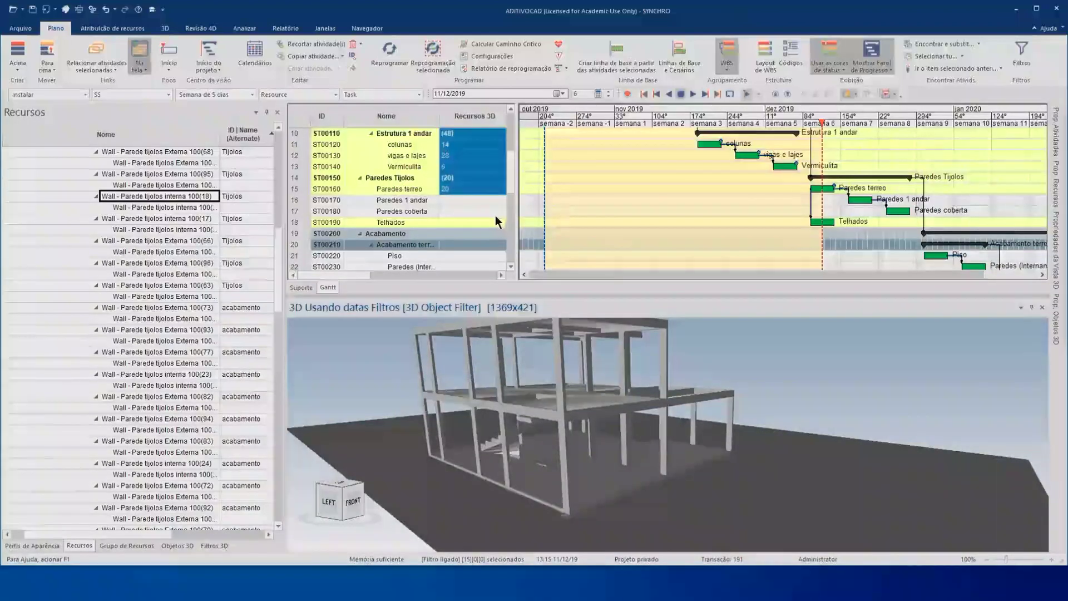
{"action": "left_click", "coordinate": [454, 193]}
{"action": "left_click", "coordinate": [454, 192]}
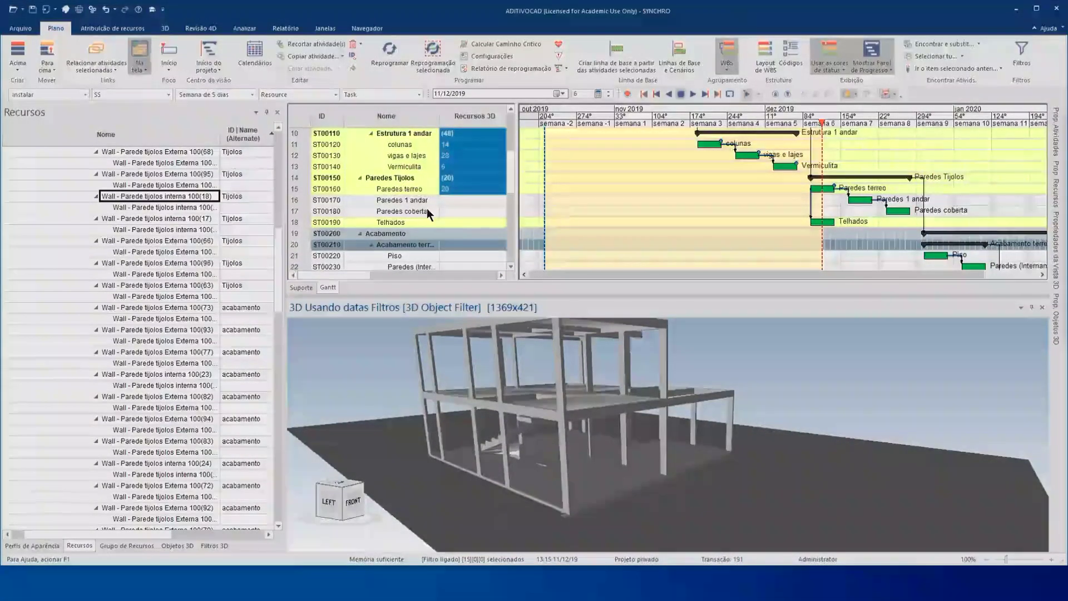
Reselect all Tijolos wall resources under Class: Wall(2), from Parede tijolos Externa 100(63) up to 100(65)
{"action": "scroll", "coordinate": [202, 269], "scroll_direction": "up", "scroll_amount": 2}
{"action": "scroll", "coordinate": [202, 269], "scroll_direction": "up", "scroll_amount": 1}
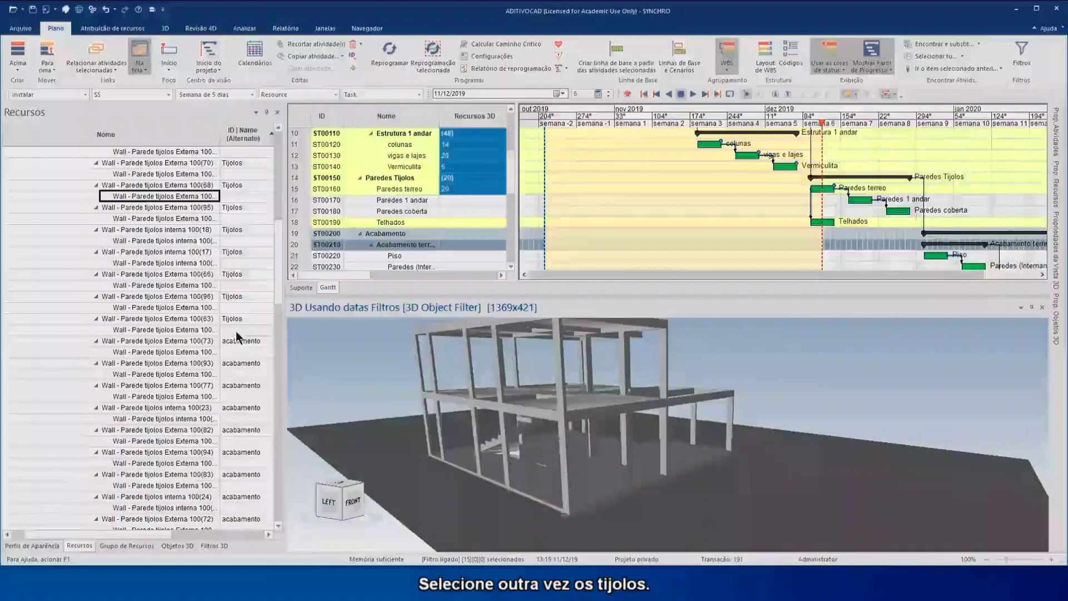
{"action": "left_click", "coordinate": [190, 330]}
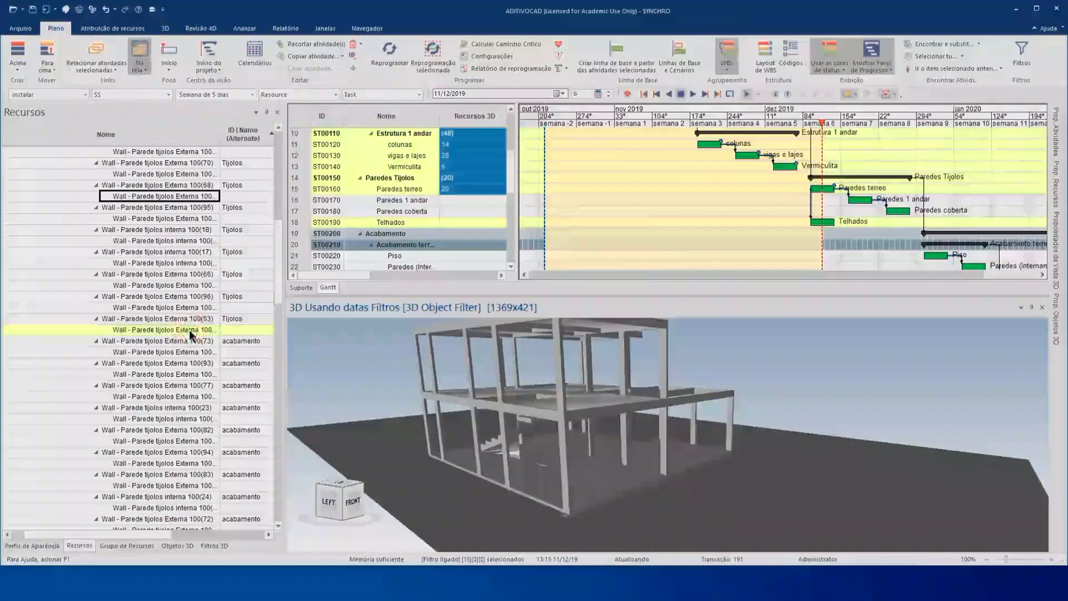
{"action": "scroll", "coordinate": [196, 332], "scroll_direction": "up", "scroll_amount": 3}
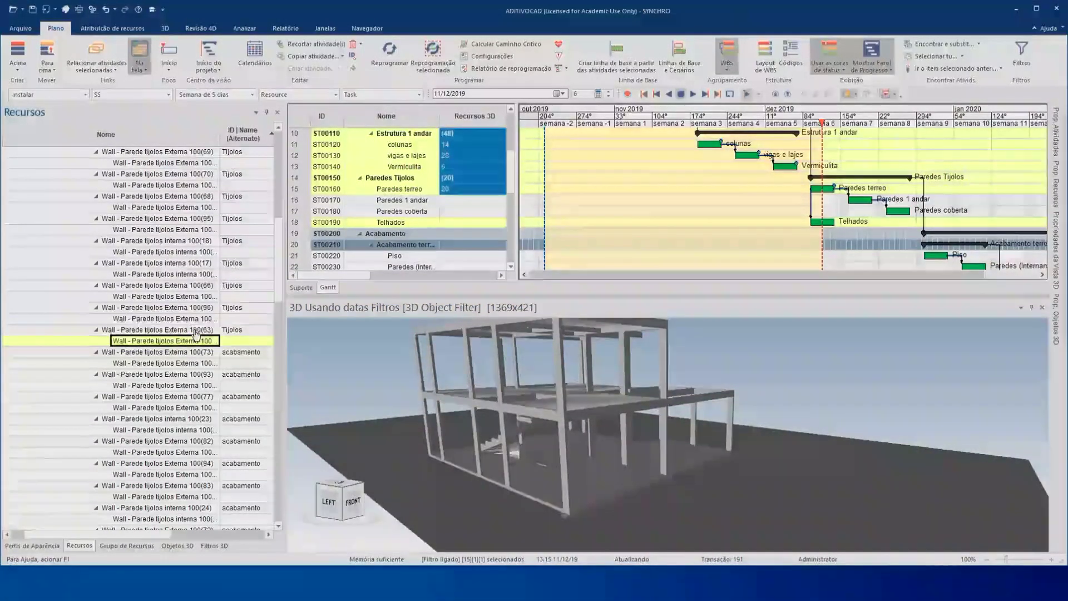
{"action": "scroll", "coordinate": [195, 329], "scroll_direction": "up", "scroll_amount": 8}
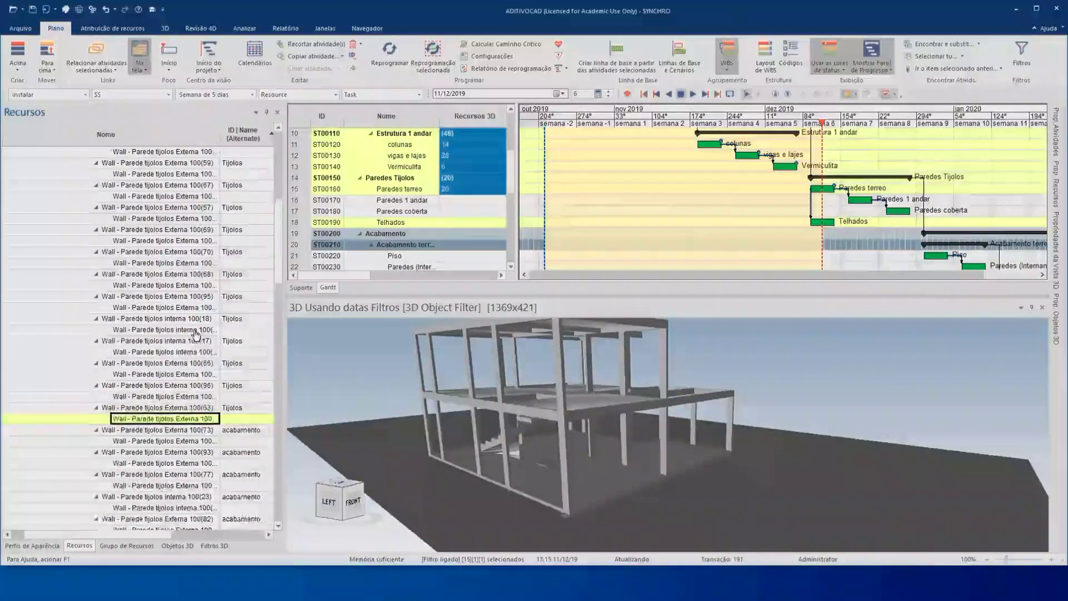
{"action": "scroll", "coordinate": [195, 329], "scroll_direction": "up", "scroll_amount": 5}
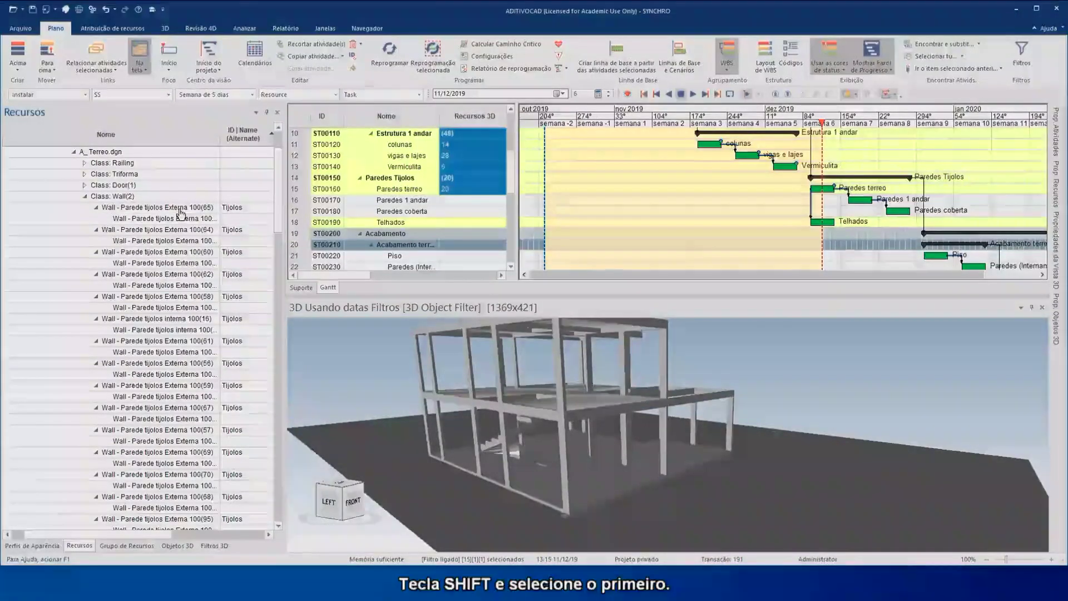
{"action": "left_click", "coordinate": [179, 211], "text": "shift"}
{"action": "scroll", "coordinate": [197, 267], "scroll_direction": "down", "scroll_amount": 3}
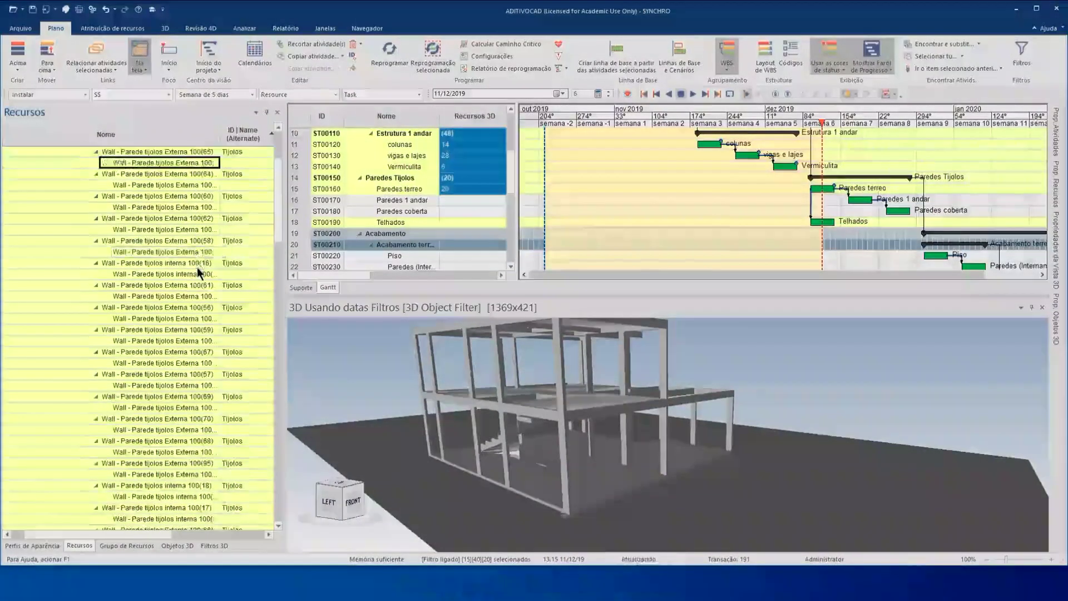
{"action": "scroll", "coordinate": [197, 265], "scroll_direction": "down", "scroll_amount": 2}
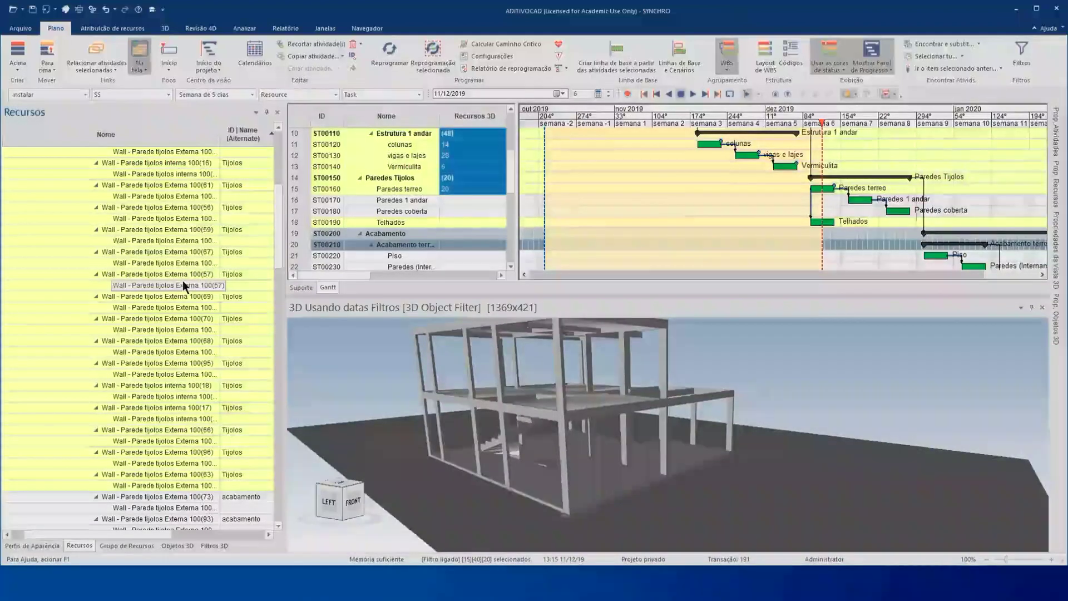
Create a resource group from the selected walls, named "Grupo de 20 paredes tijolos terreo"
{"action": "right_click", "coordinate": [171, 308]}
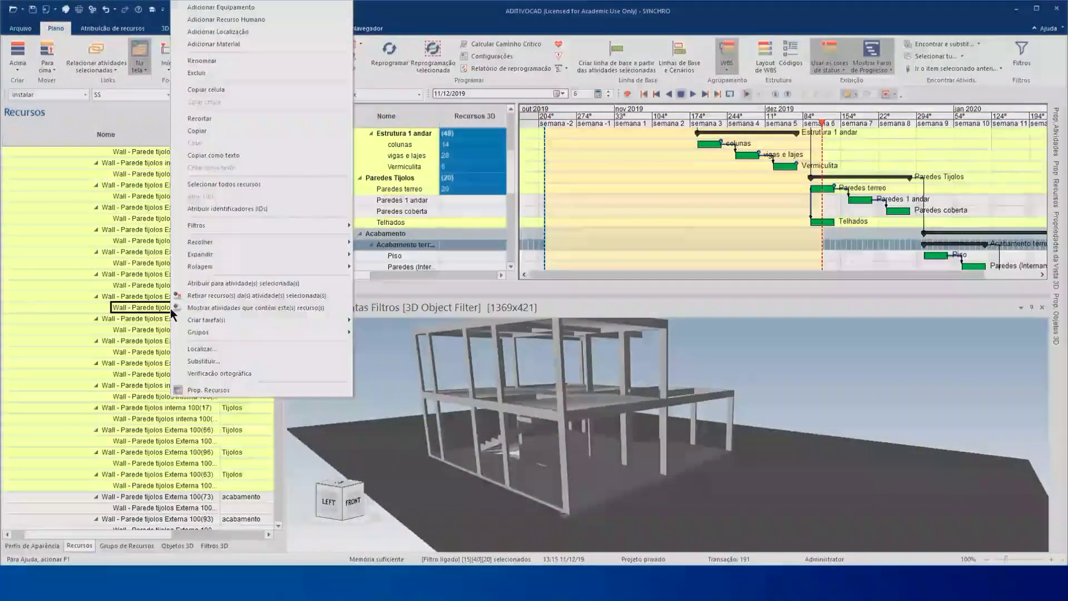
{"action": "mouse_move", "coordinate": [199, 332]}
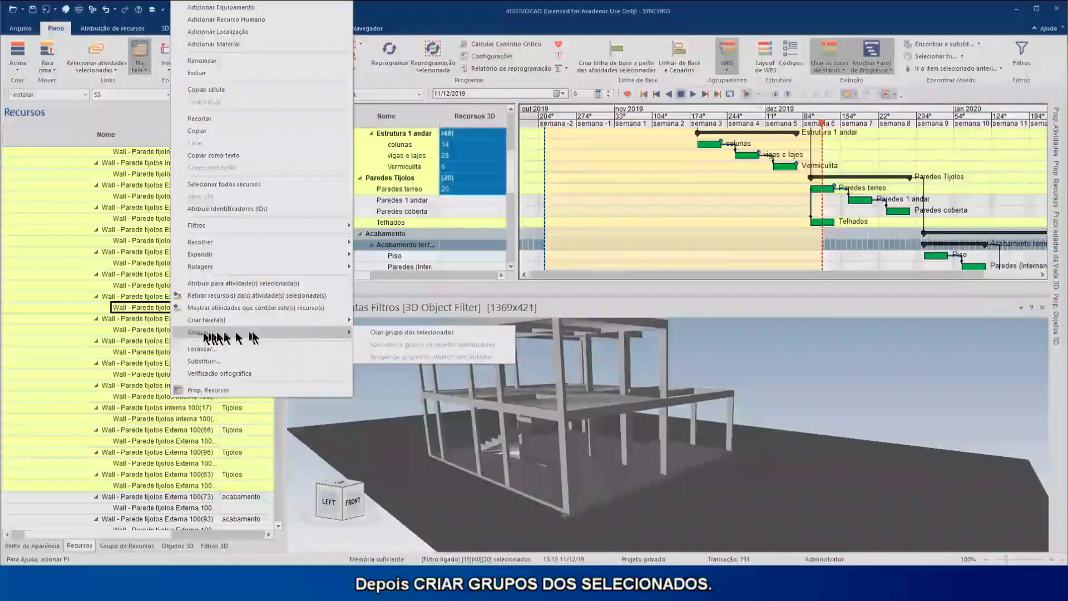
{"action": "left_click", "coordinate": [410, 332]}
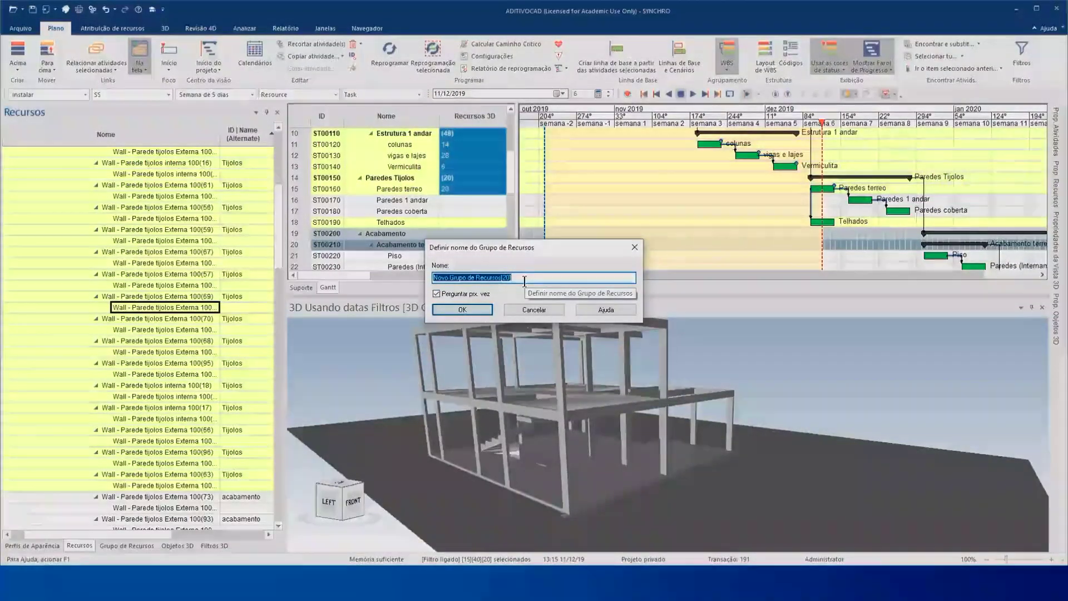
{"action": "type", "text": "Grupo"}
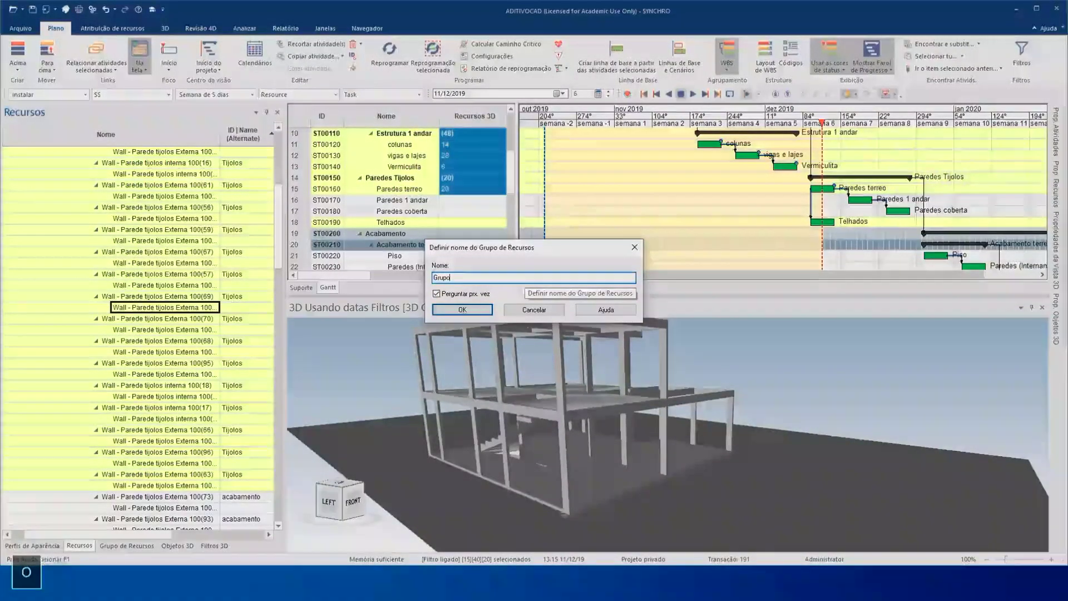
{"action": "type", "text": " de 20 "}
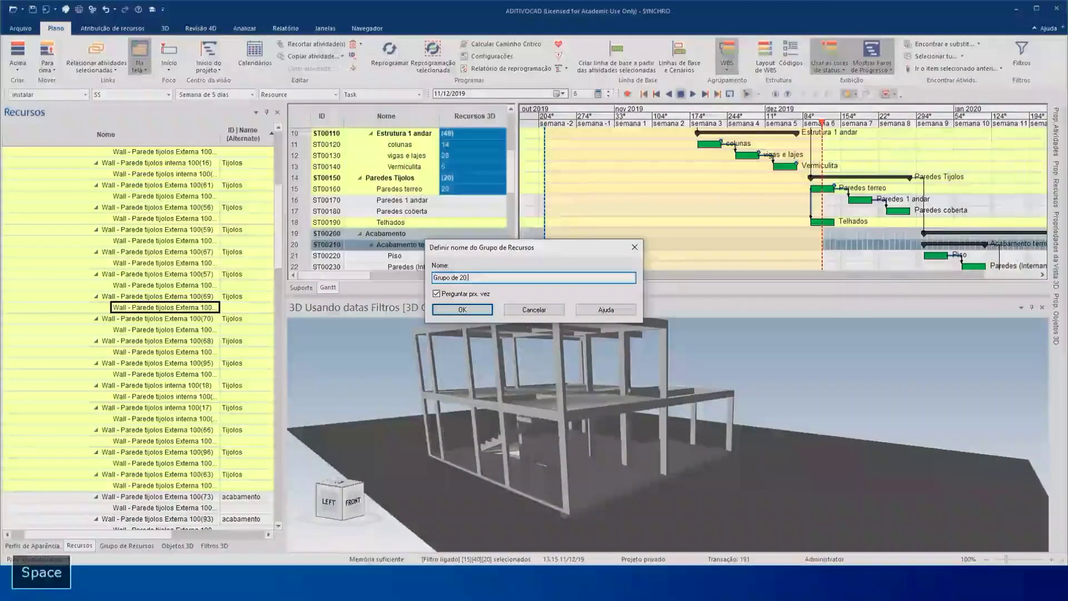
{"action": "type", "text": "paredes tijolos terre"}
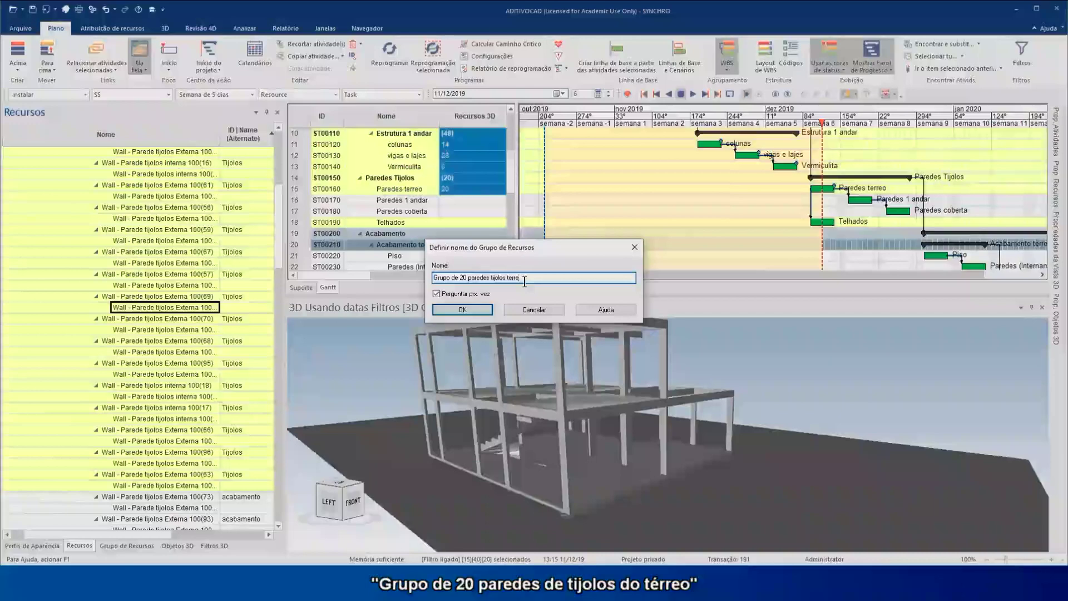
{"action": "type", "text": "o"}
{"action": "left_click", "coordinate": [482, 312]}
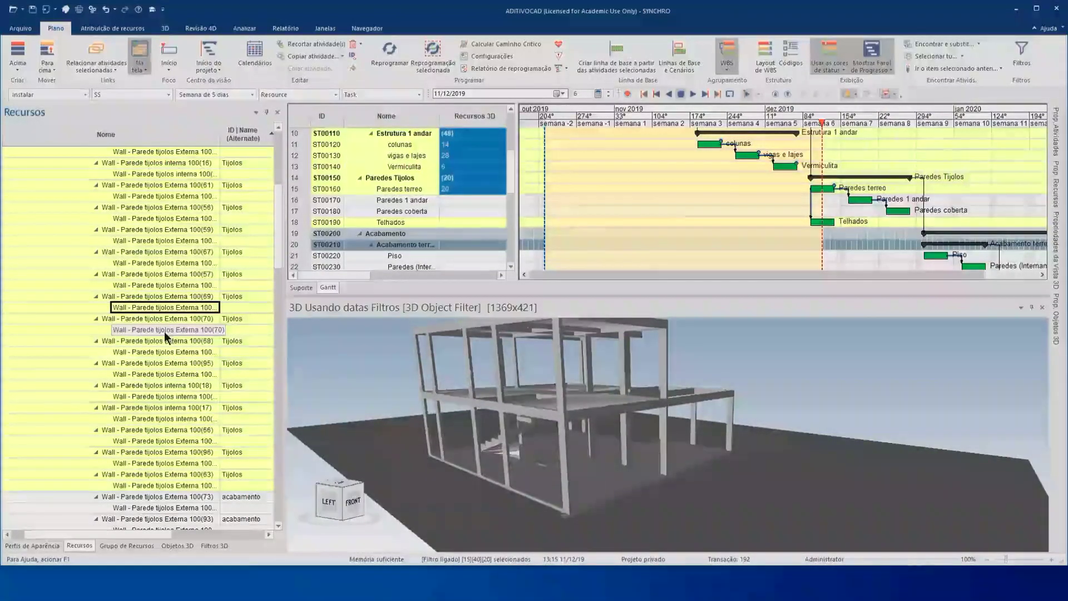
Review the new resource group, and include its highlighted brick walls in the 3D Object Filter by marking the selection
{"action": "left_click", "coordinate": [119, 548]}
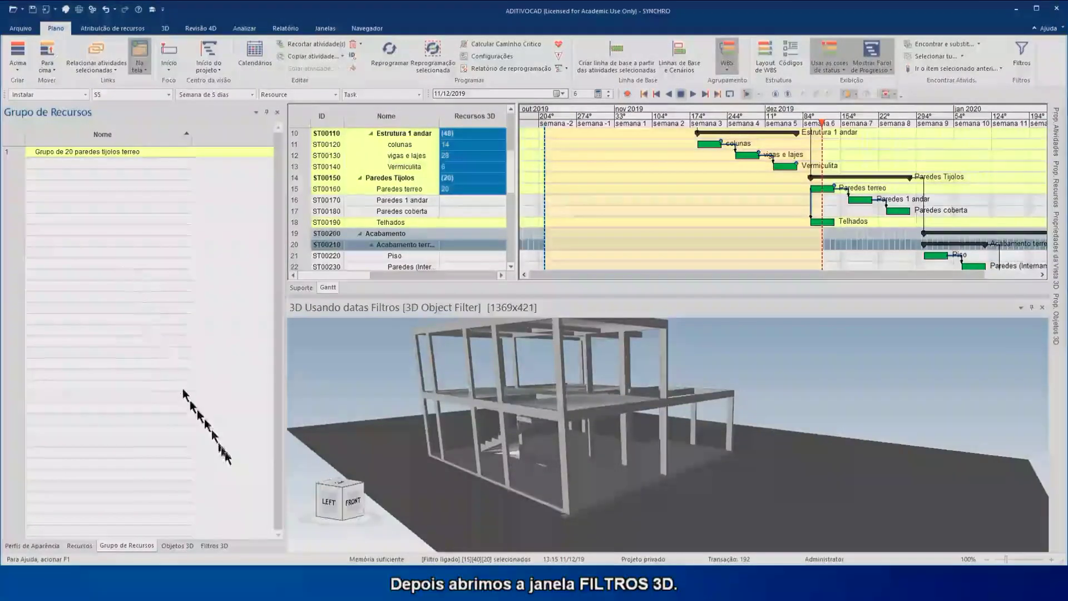
{"action": "left_click", "coordinate": [230, 545]}
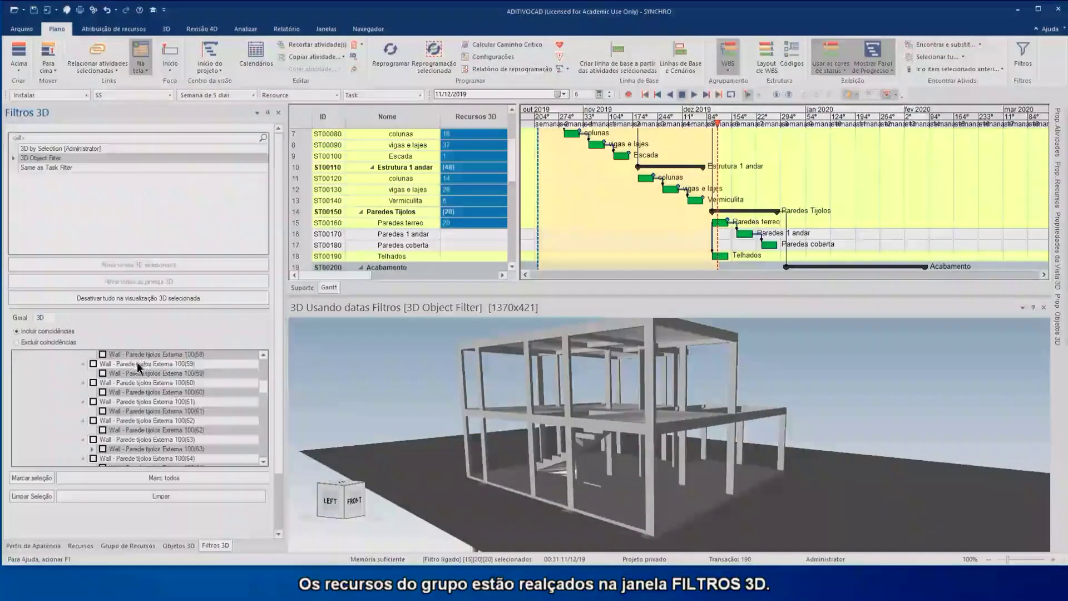
{"action": "scroll", "coordinate": [122, 404], "scroll_direction": "down", "scroll_amount": 2}
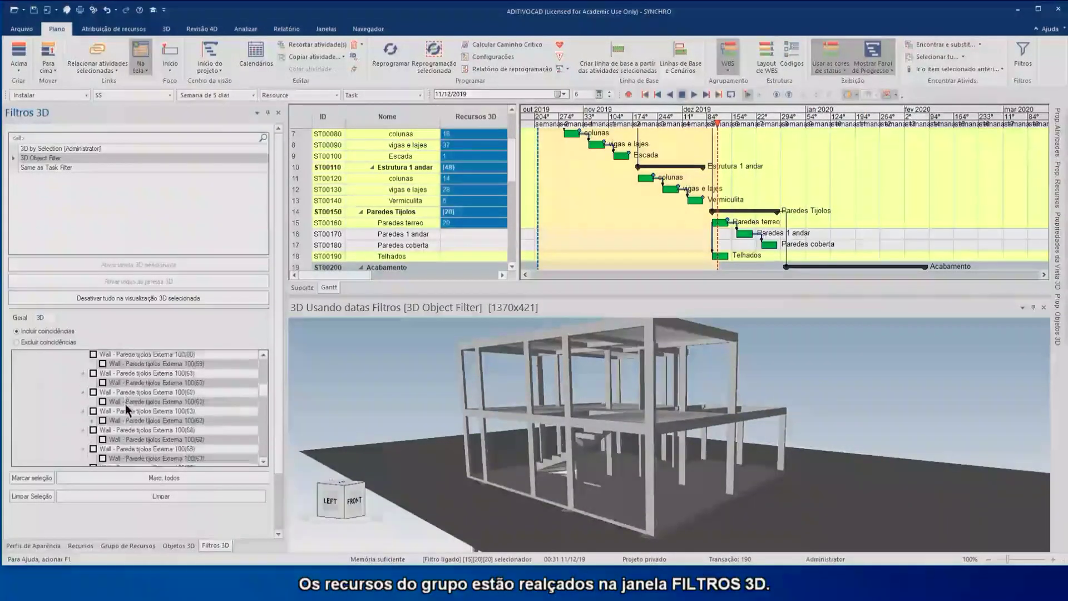
{"action": "scroll", "coordinate": [126, 402], "scroll_direction": "down", "scroll_amount": 2}
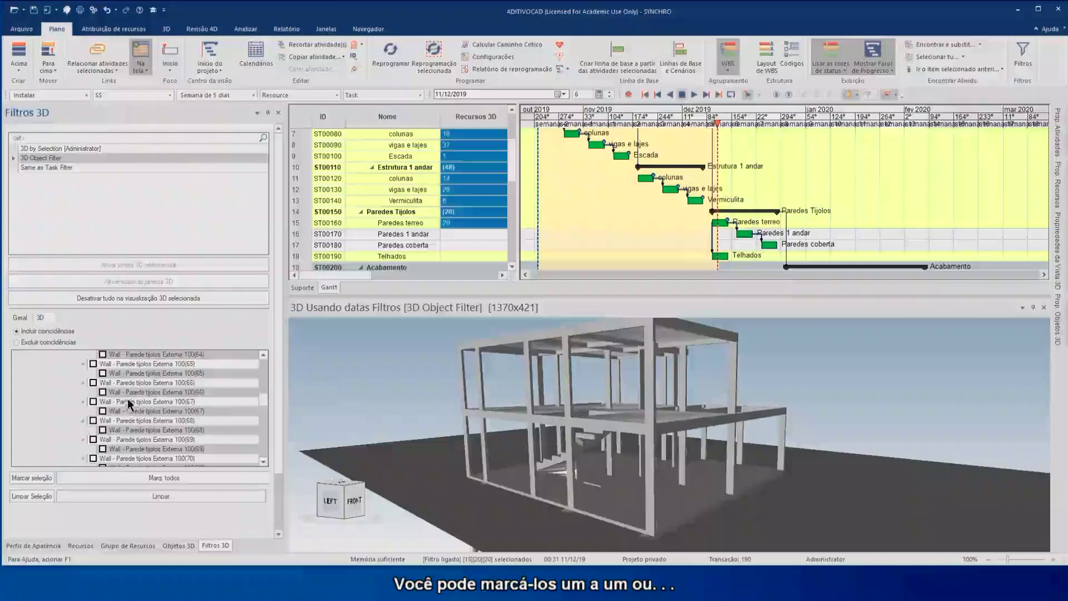
{"action": "scroll", "coordinate": [150, 409], "scroll_direction": "down", "scroll_amount": 2}
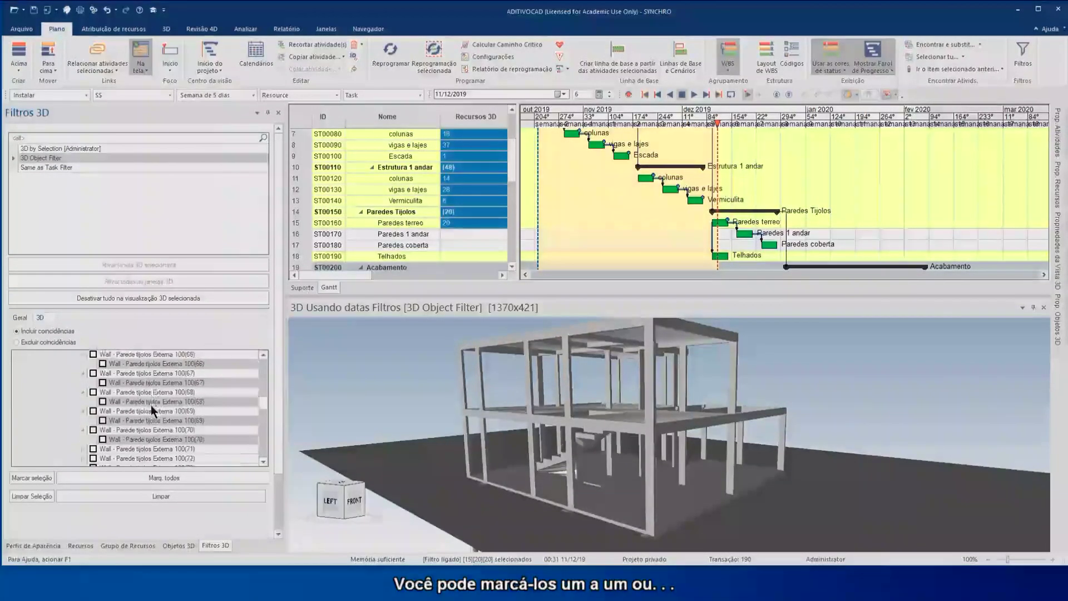
{"action": "scroll", "coordinate": [137, 410], "scroll_direction": "down", "scroll_amount": 1}
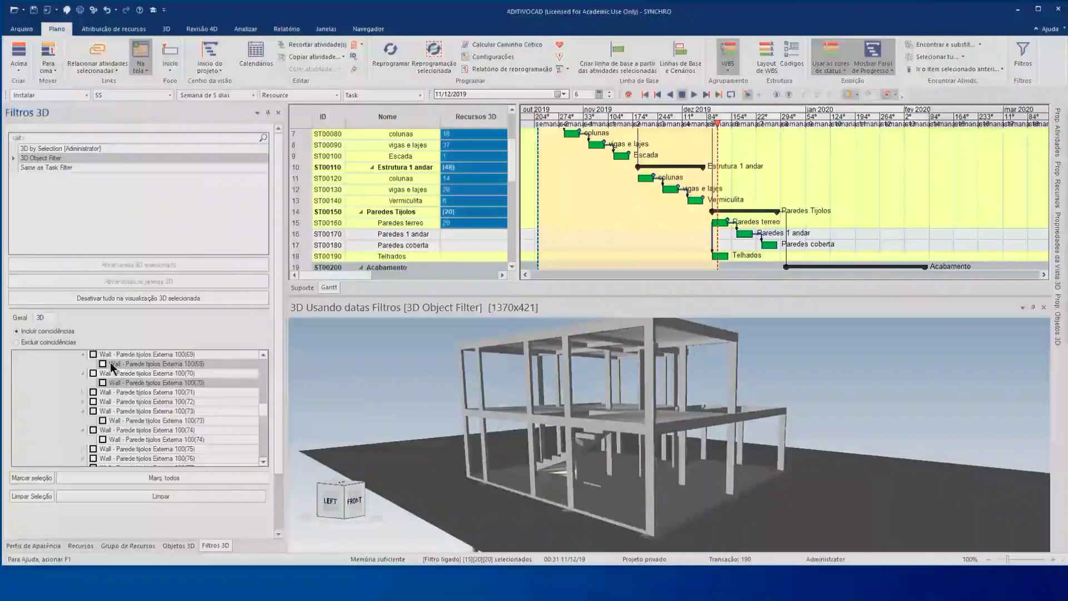
{"action": "left_click", "coordinate": [31, 478]}
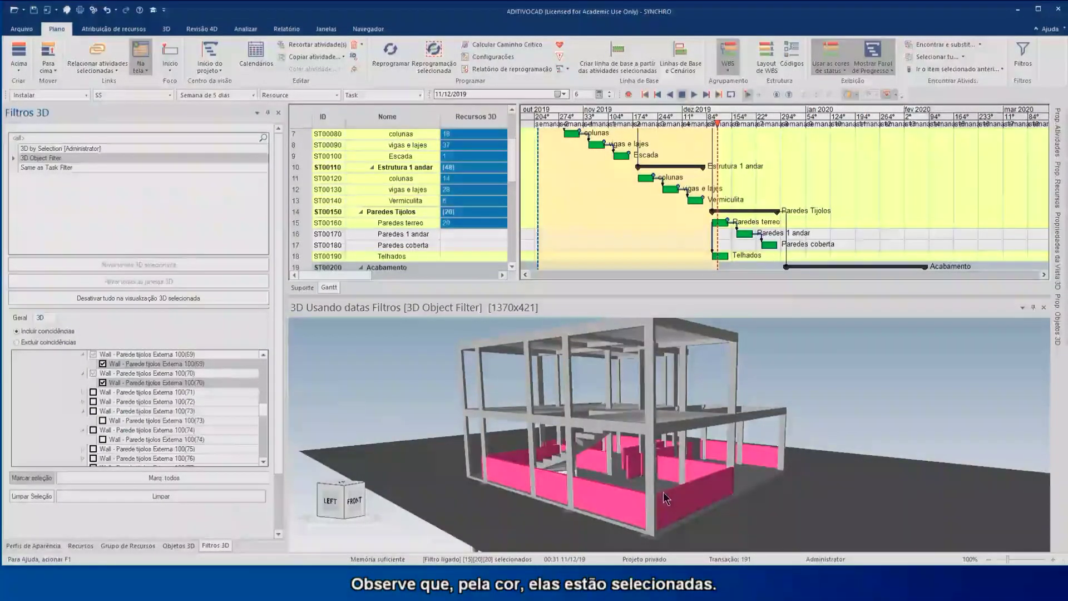
Clear the wall selection so the 3D view shows the brick walls in their task colour
{"action": "key", "text": "Escape"}
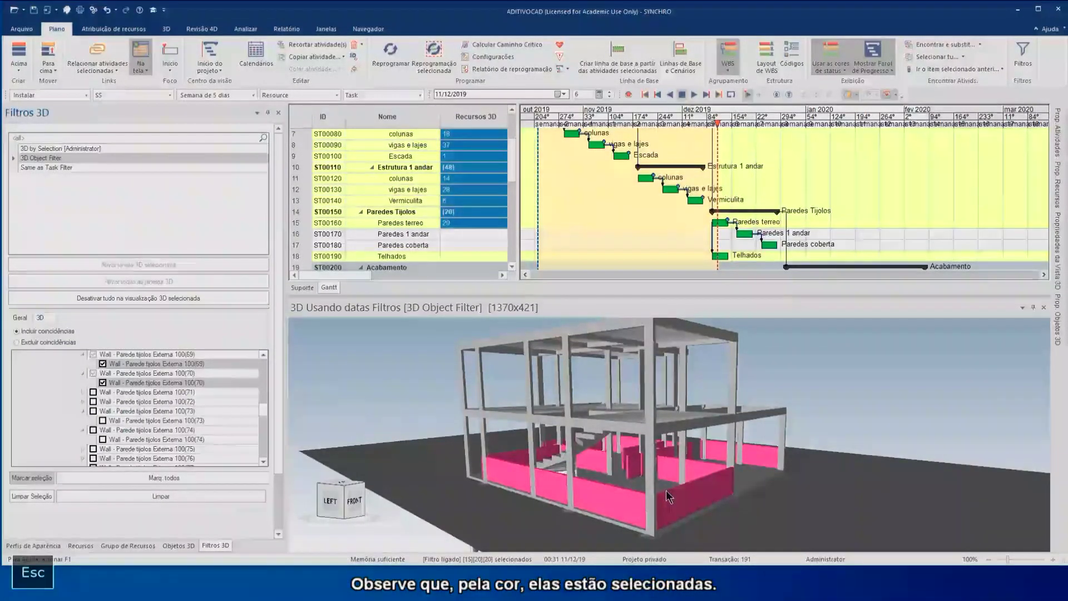
{"action": "left_click", "coordinate": [437, 354]}
{"action": "key", "text": "Escape"}
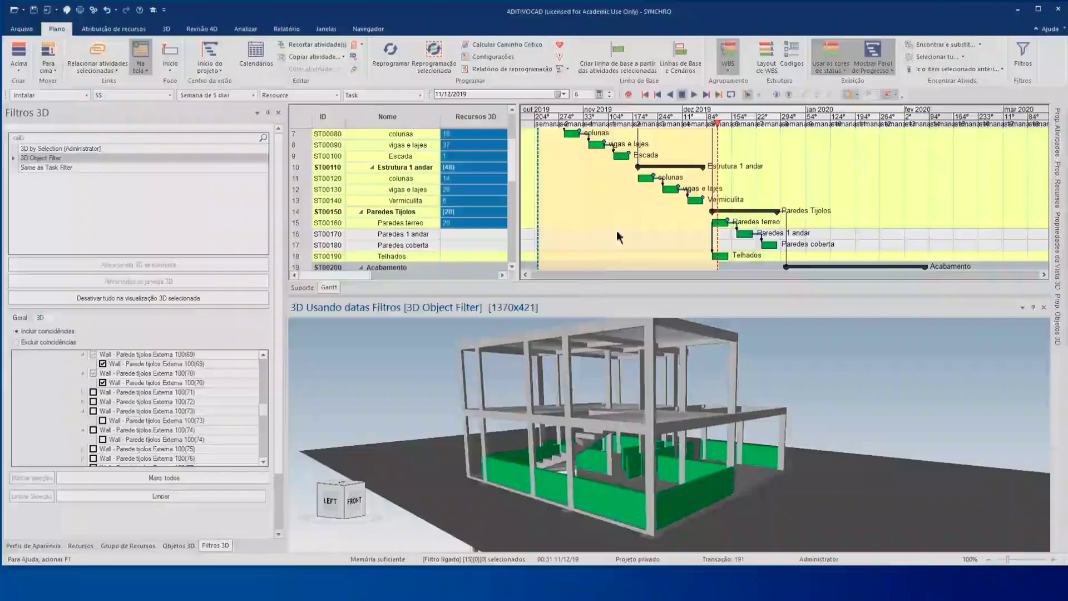
Move the 4D focus date to 14/12/2019 to check the ground-floor brick walls after the Paredes terreo task
{"action": "mouse_move", "coordinate": [718, 123]}
{"action": "left_mouse_down"}
{"action": "mouse_move", "coordinate": [744, 124]}
{"action": "mouse_move", "coordinate": [697, 124]}
{"action": "mouse_move", "coordinate": [728, 125]}
{"action": "left_mouse_up"}
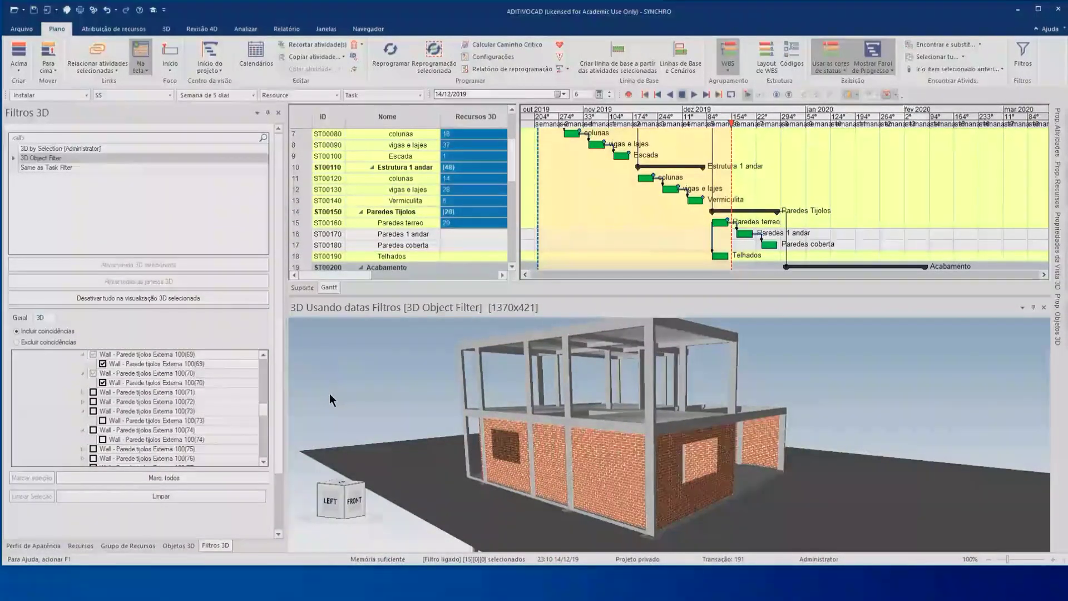
{"action": "left_click", "coordinate": [99, 501]}
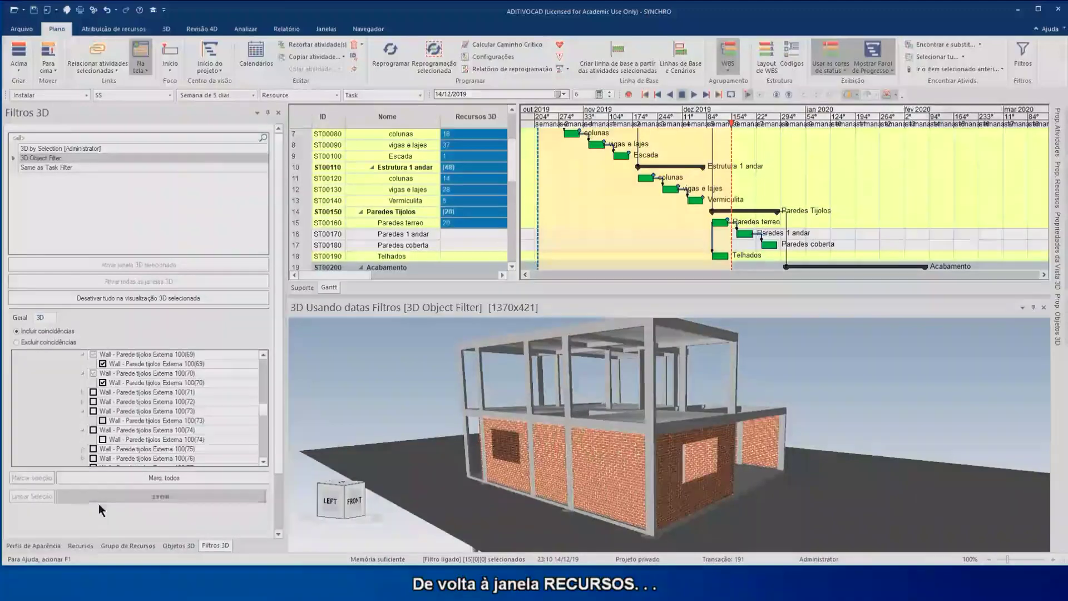
In the resources list, collapse Class: Wall(2), expand Class: Wall(1) under A_Primeiro Andar.dgn, and widen the name column
{"action": "left_click", "coordinate": [76, 546]}
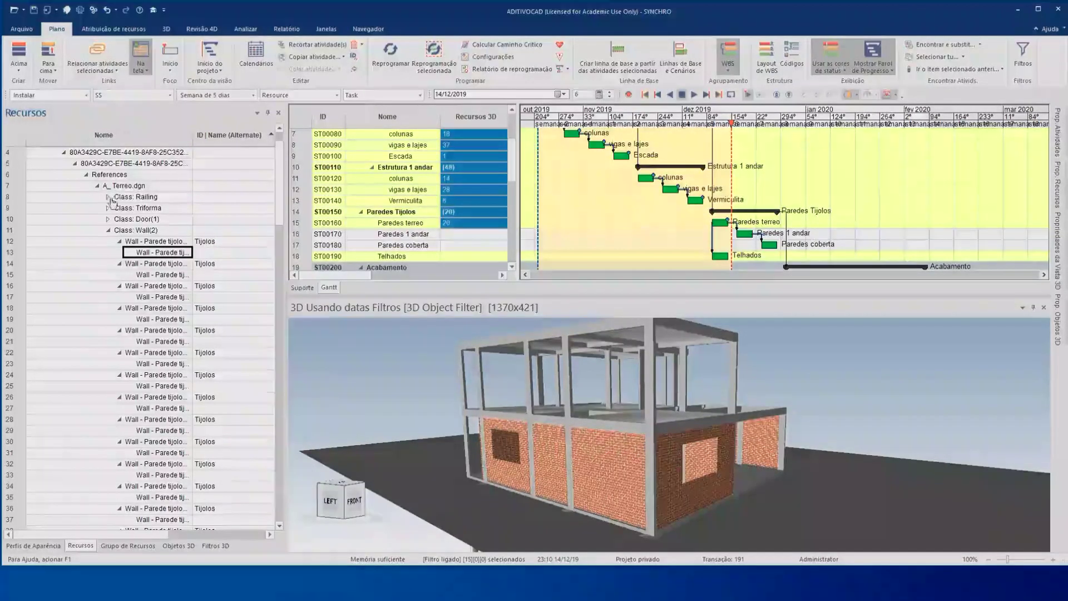
{"action": "left_click", "coordinate": [108, 231]}
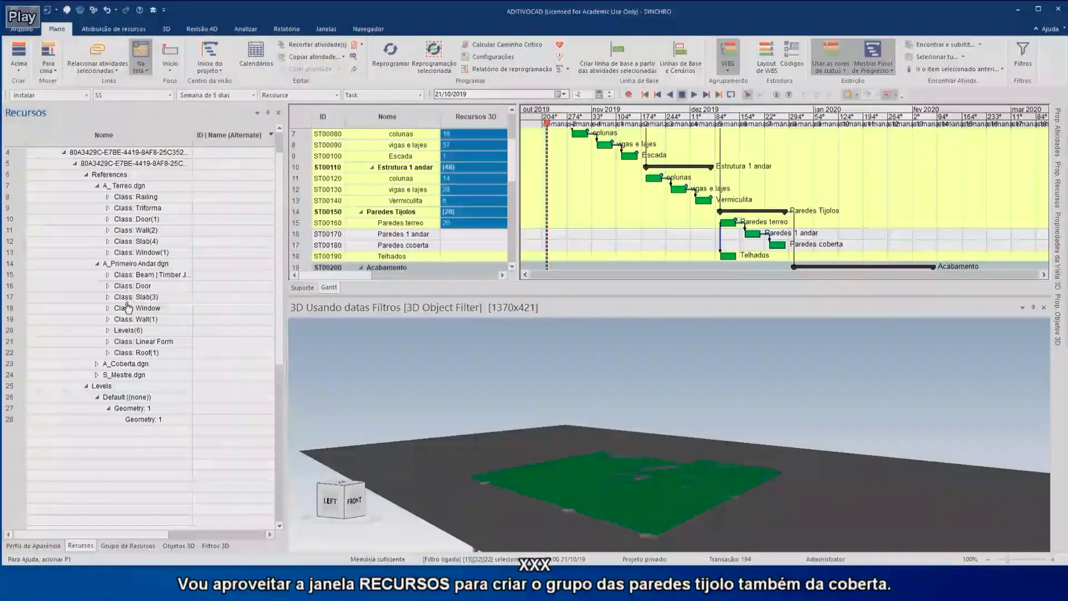
{"action": "left_click", "coordinate": [107, 323]}
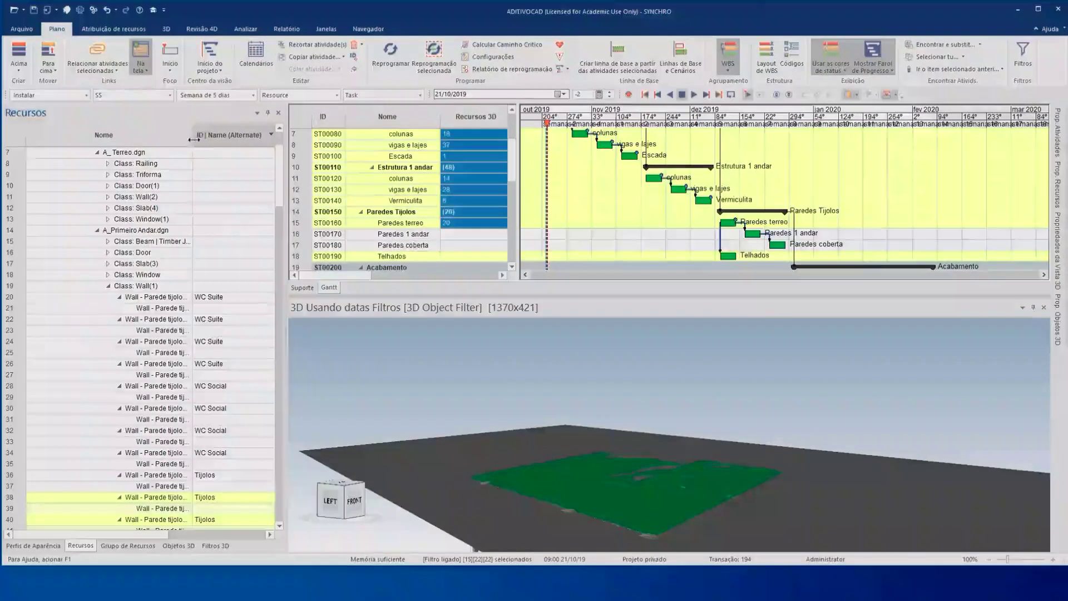
{"action": "left_click_drag", "start_coordinate": [193, 140], "coordinate": [225, 142]}
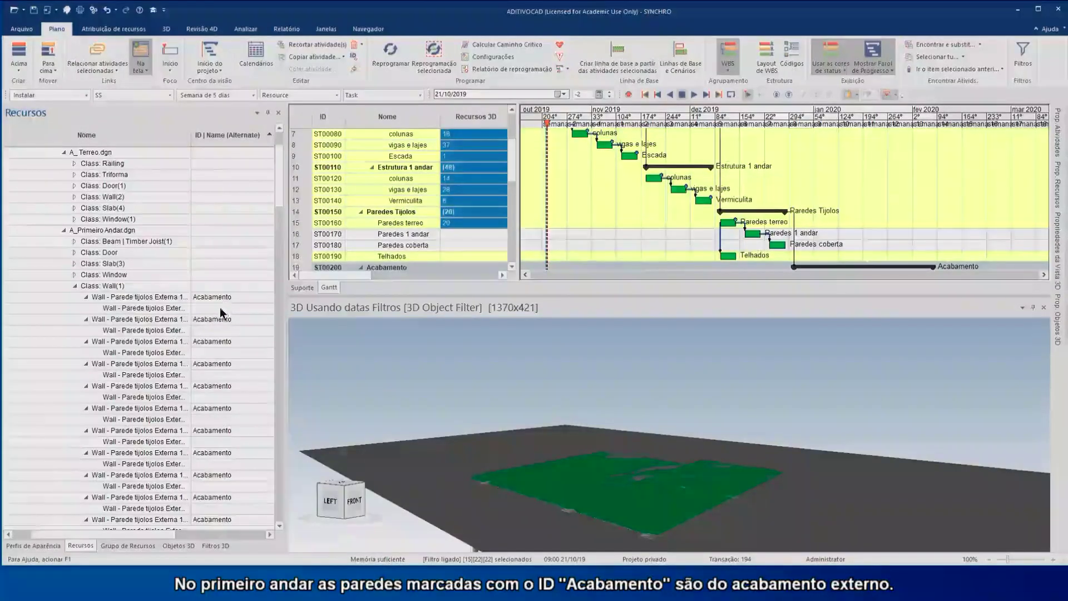
Examine the first-floor walls under Class: Wall(1) whose alternate names are Acabamento and Circulacao
{"action": "scroll", "coordinate": [214, 347], "scroll_direction": "down", "scroll_amount": 6}
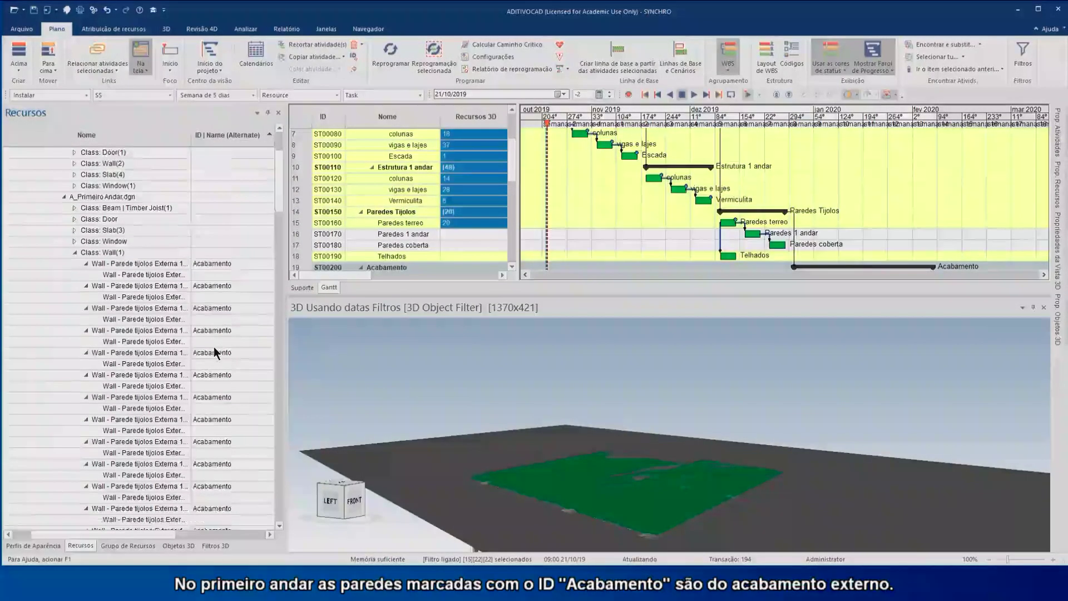
{"action": "scroll", "coordinate": [214, 351], "scroll_direction": "down", "scroll_amount": 5}
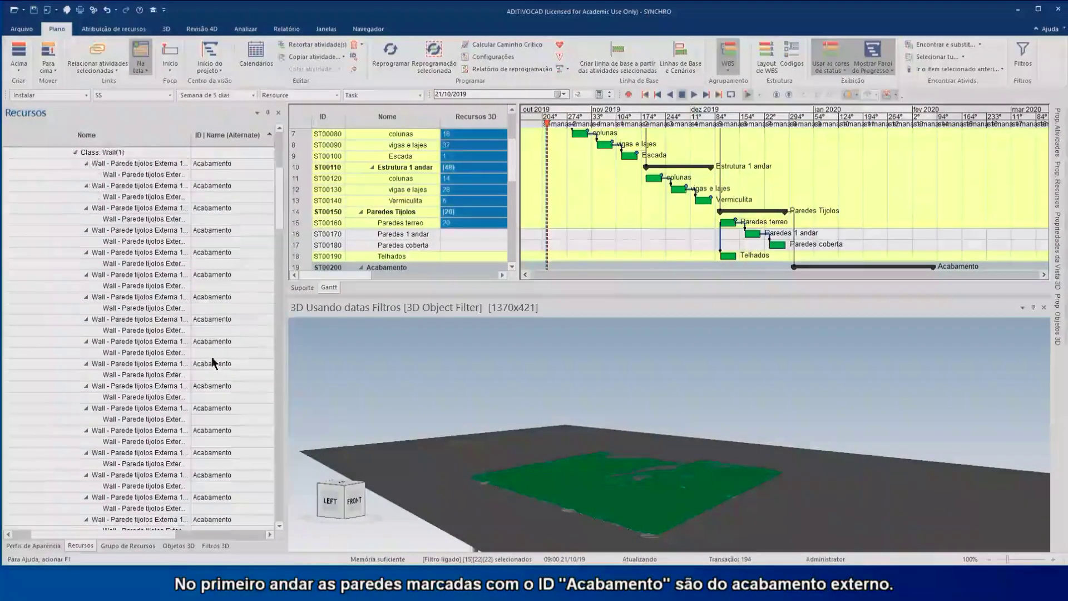
{"action": "scroll", "coordinate": [212, 358], "scroll_direction": "down", "scroll_amount": 3}
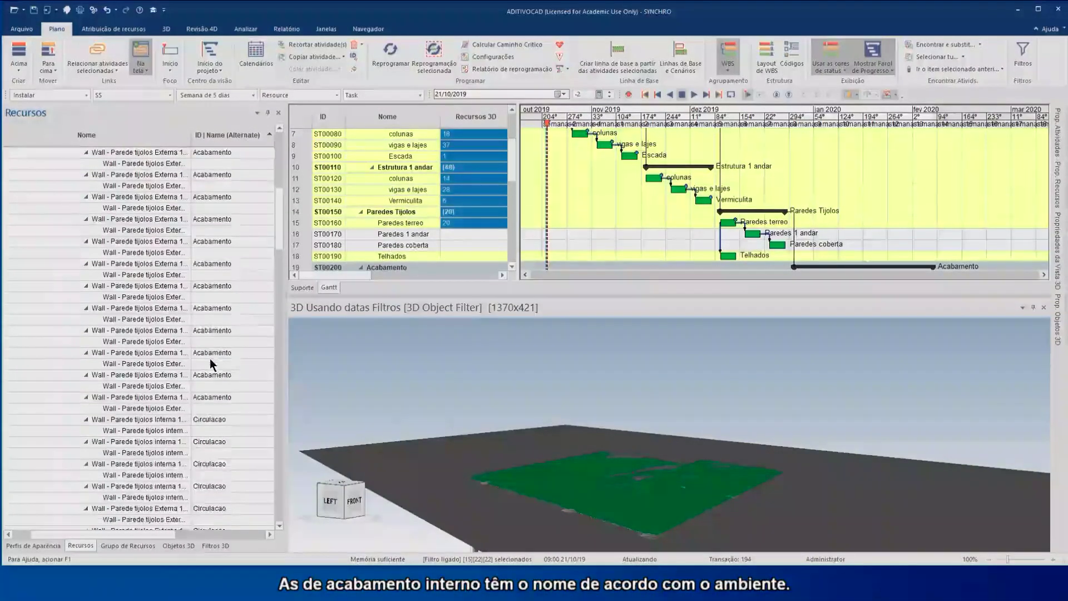
{"action": "scroll", "coordinate": [209, 399], "scroll_direction": "down", "scroll_amount": 1}
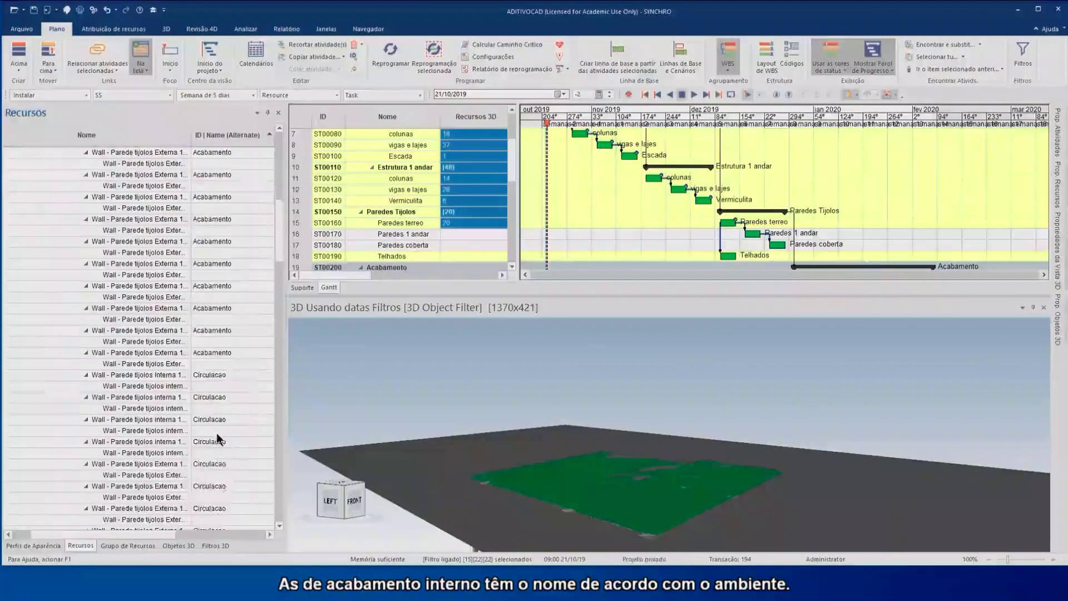
{"action": "left_click", "coordinate": [208, 376]}
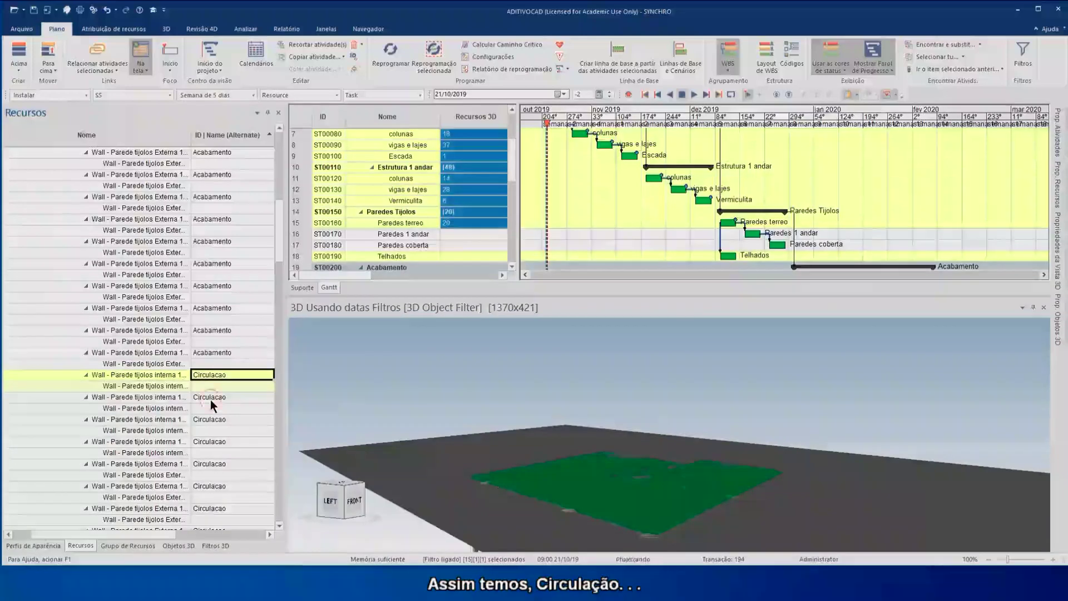
{"action": "left_click", "coordinate": [210, 400]}
{"action": "left_click", "coordinate": [212, 443]}
{"action": "left_click", "coordinate": [207, 486]}
{"action": "scroll", "coordinate": [218, 469], "scroll_direction": "down", "scroll_amount": 1}
{"action": "left_click", "coordinate": [219, 471]}
{"action": "scroll", "coordinate": [216, 398], "scroll_direction": "down", "scroll_amount": 4}
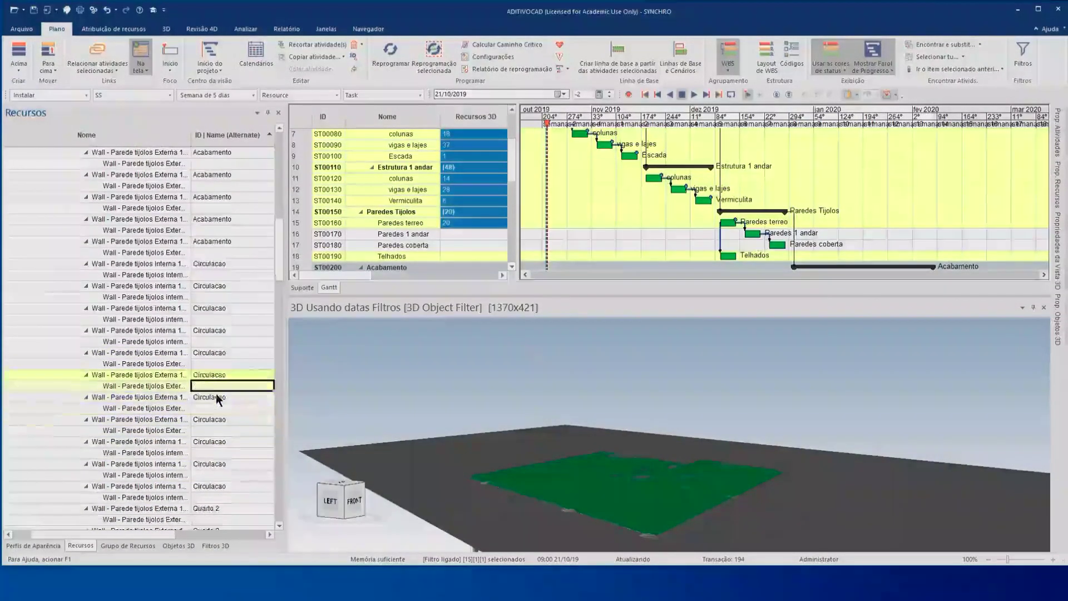
{"action": "scroll", "coordinate": [216, 394], "scroll_direction": "down", "scroll_amount": 3}
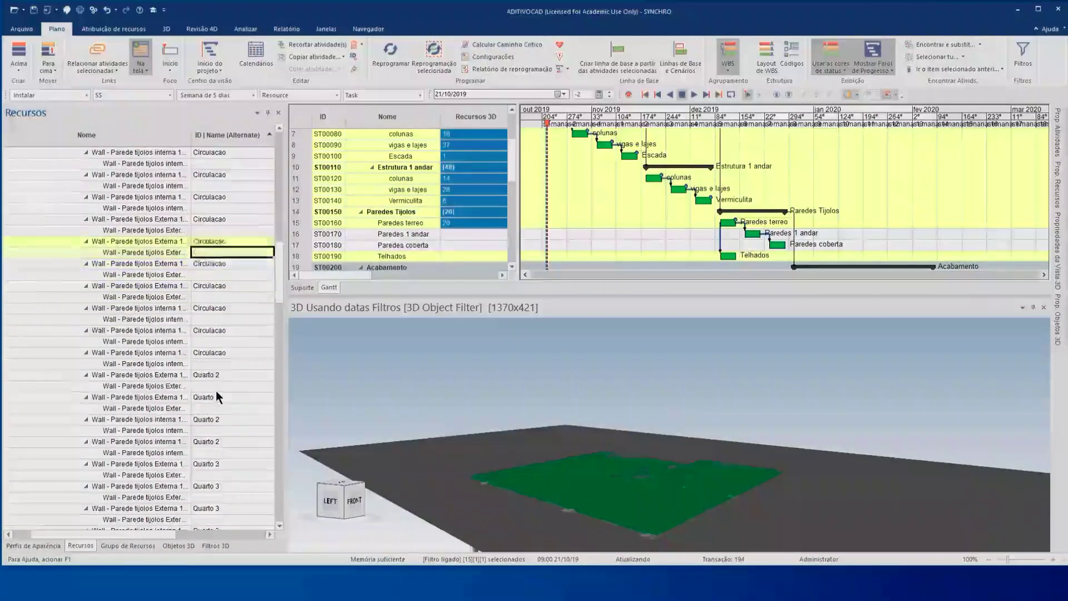
Examine the first-floor walls by room, highlighting the Quarto 2 and Quarto 3 sets, and look through the remaining wall IDs
{"action": "left_click", "coordinate": [218, 339]}
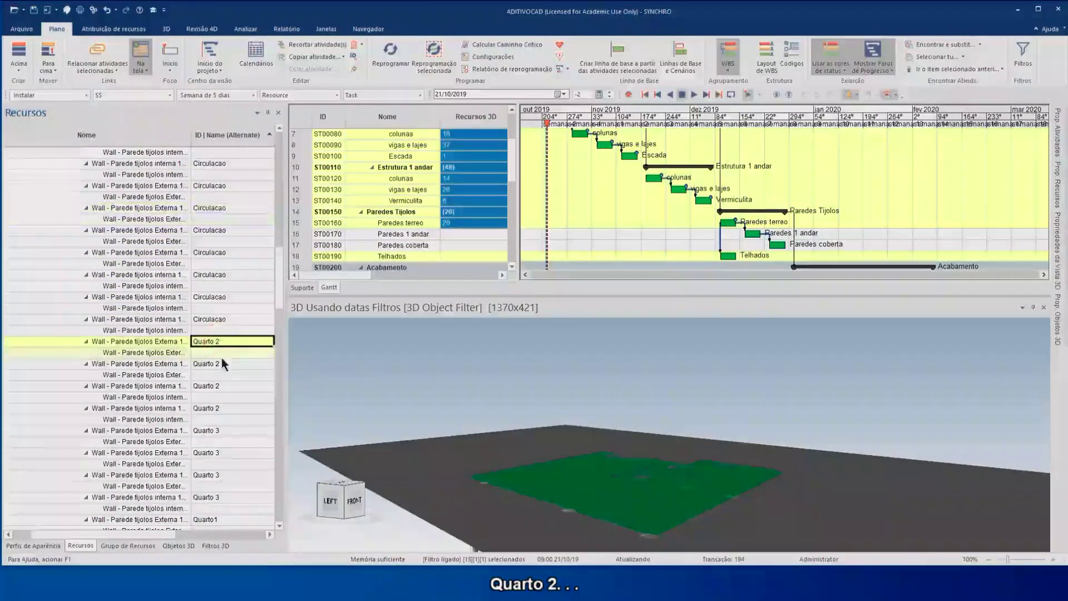
{"action": "left_click", "coordinate": [214, 406], "text": "shift"}
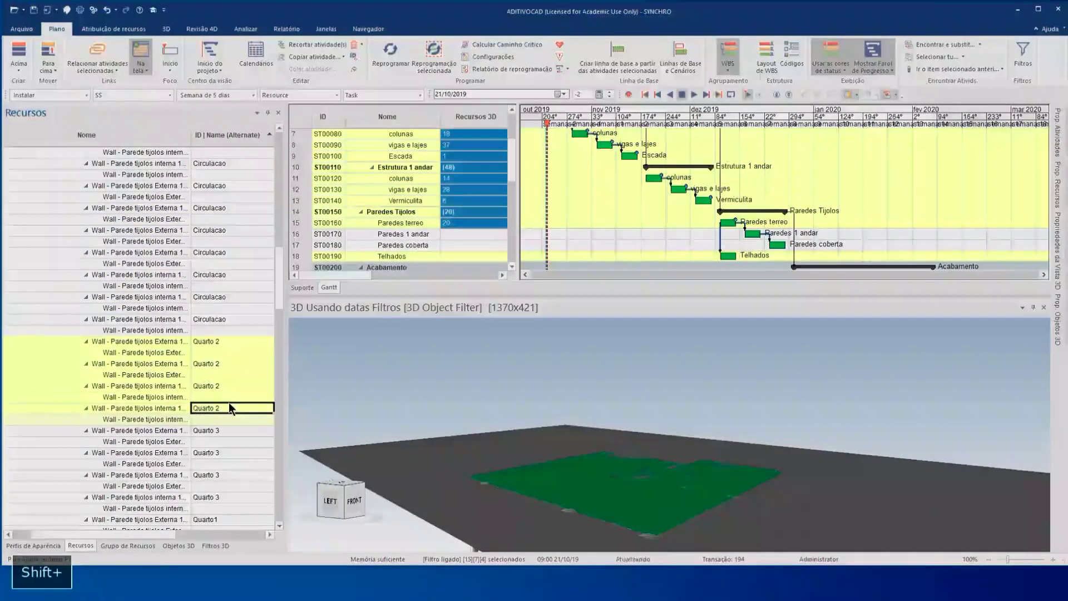
{"action": "scroll", "coordinate": [229, 402], "scroll_direction": "down", "scroll_amount": 2}
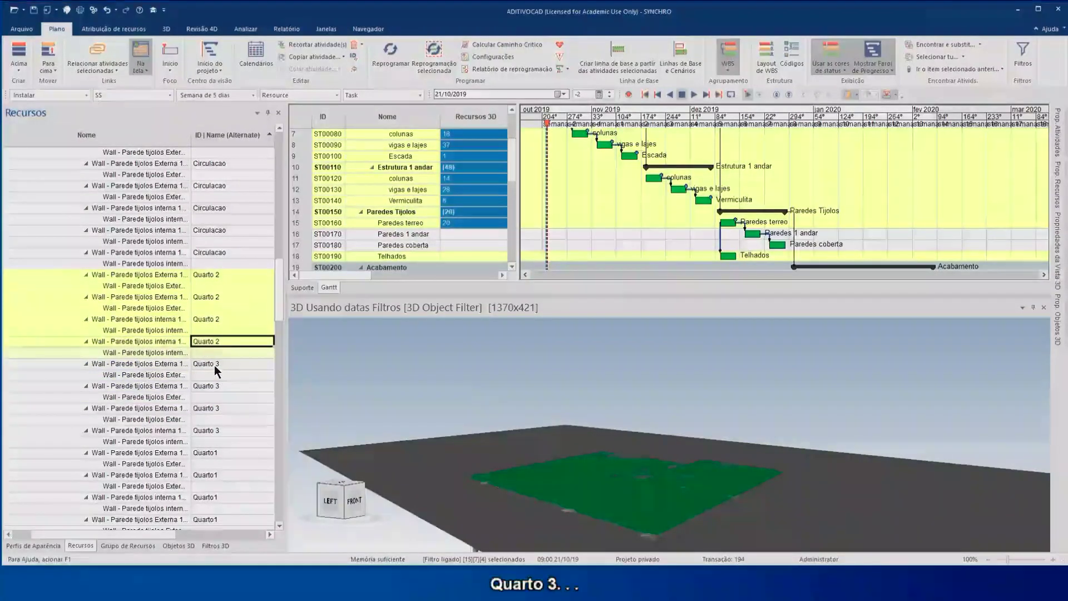
{"action": "left_click", "coordinate": [214, 365]}
{"action": "left_click", "coordinate": [213, 428], "text": "shift"}
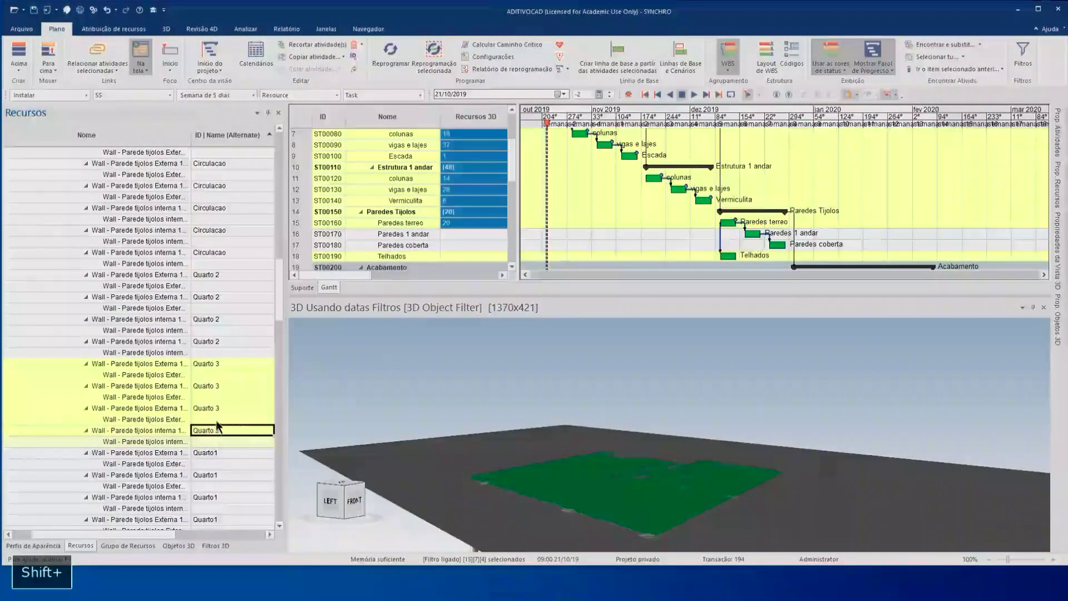
{"action": "scroll", "coordinate": [221, 395], "scroll_direction": "down", "scroll_amount": 2}
{"action": "scroll", "coordinate": [221, 392], "scroll_direction": "down", "scroll_amount": 2}
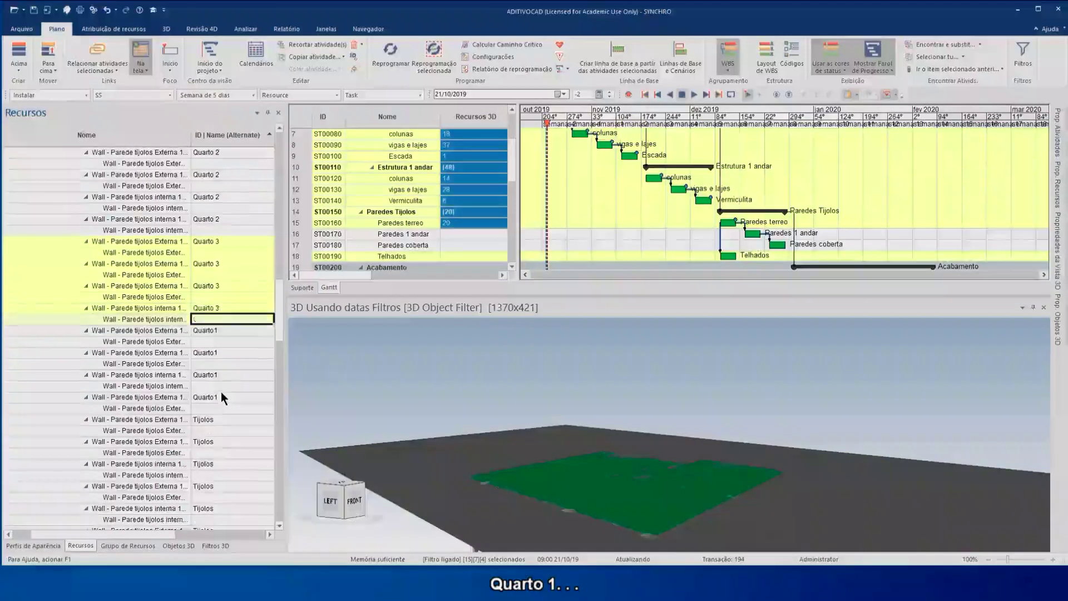
{"action": "scroll", "coordinate": [223, 441], "scroll_direction": "down", "scroll_amount": 2}
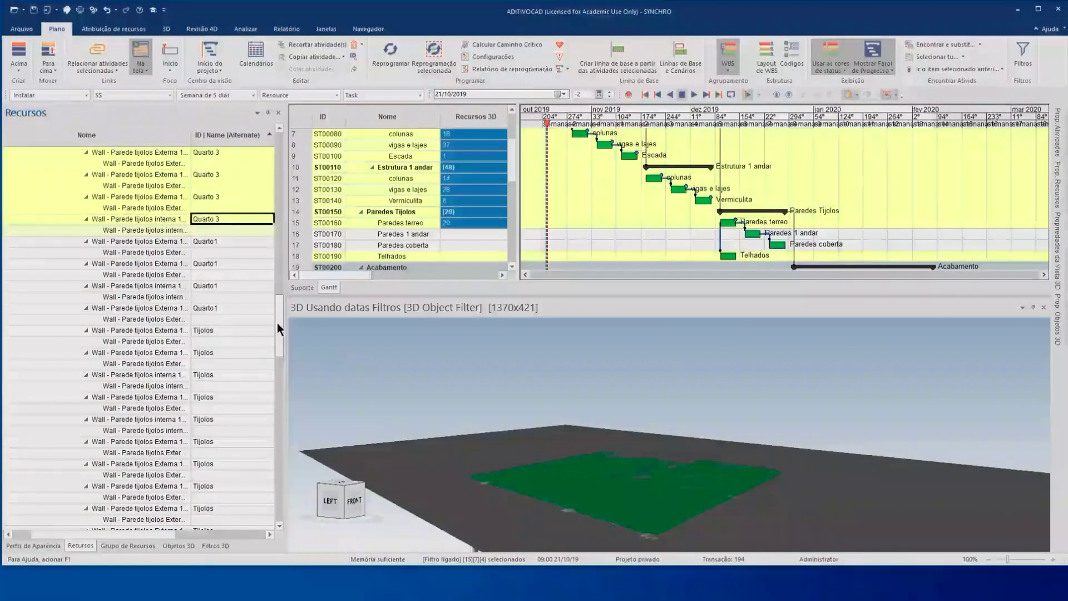
{"action": "left_click_drag", "start_coordinate": [278, 349], "coordinate": [281, 395]}
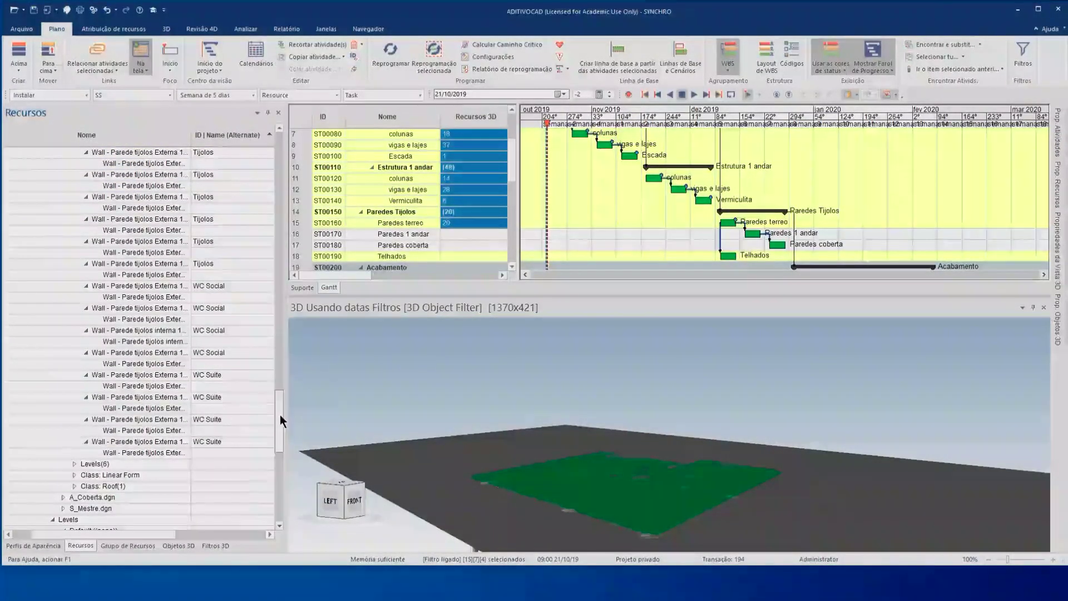
{"action": "left_click_drag", "start_coordinate": [280, 419], "coordinate": [277, 178]}
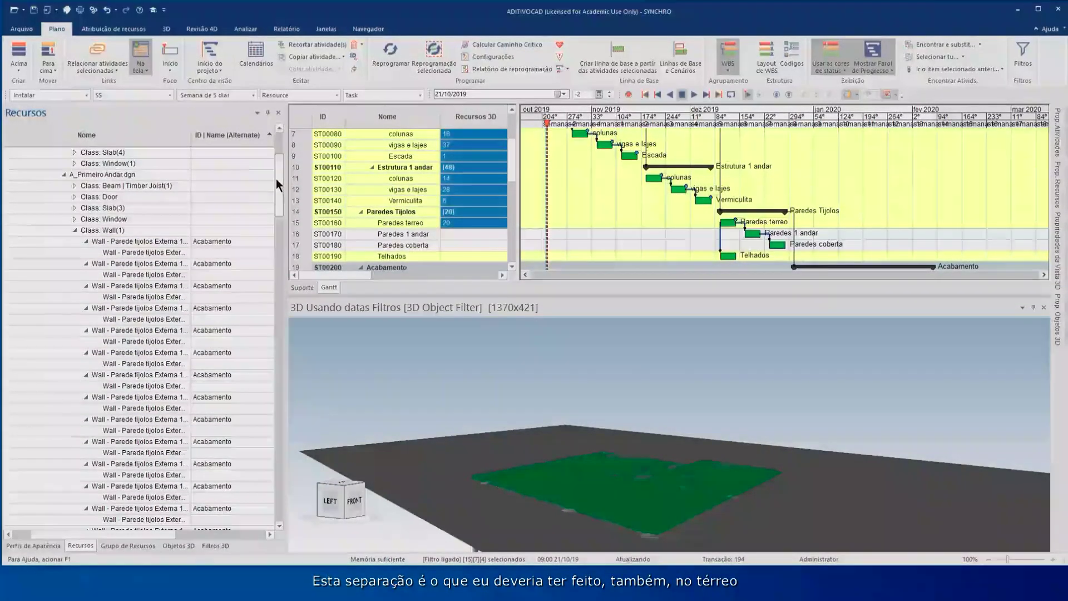
Cycle the ID | Name (Alternate) sorting through descending and unsorted order, and return it to ascending
{"action": "left_click", "coordinate": [225, 137]}
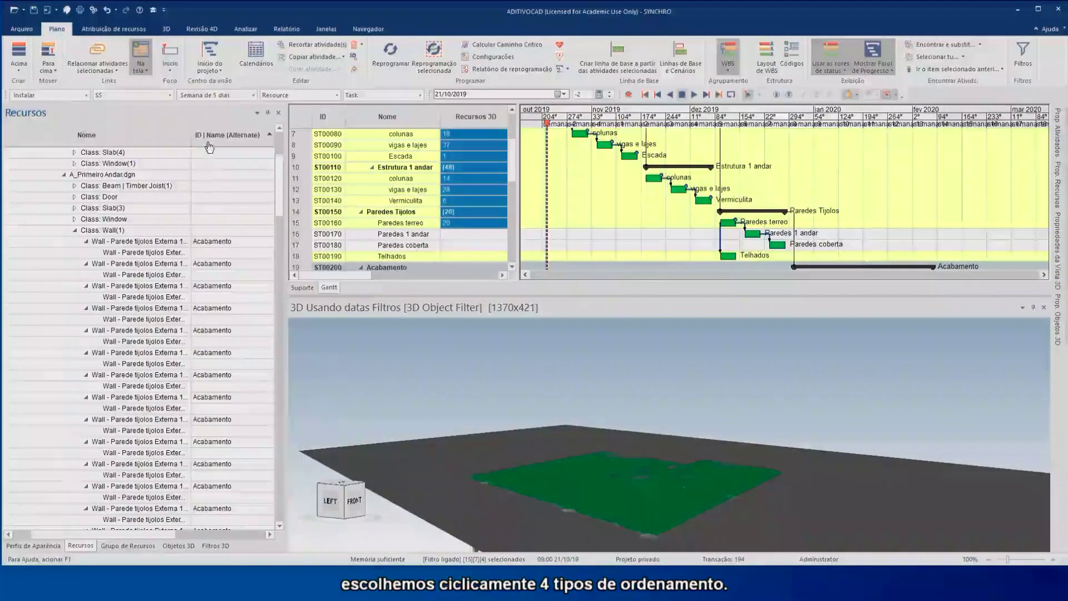
{"action": "left_click", "coordinate": [217, 139]}
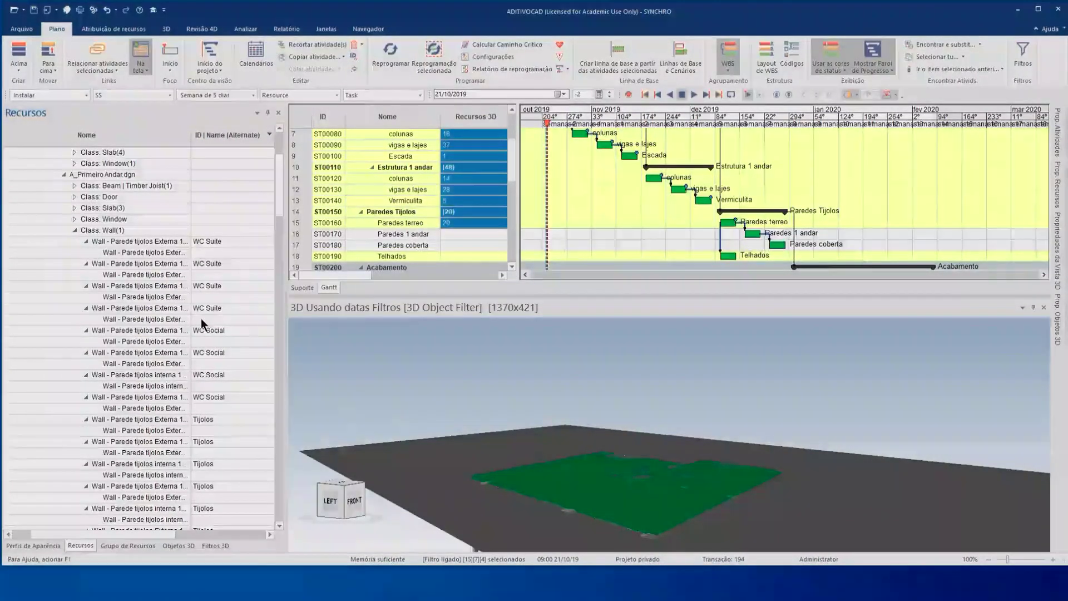
{"action": "left_click", "coordinate": [218, 139]}
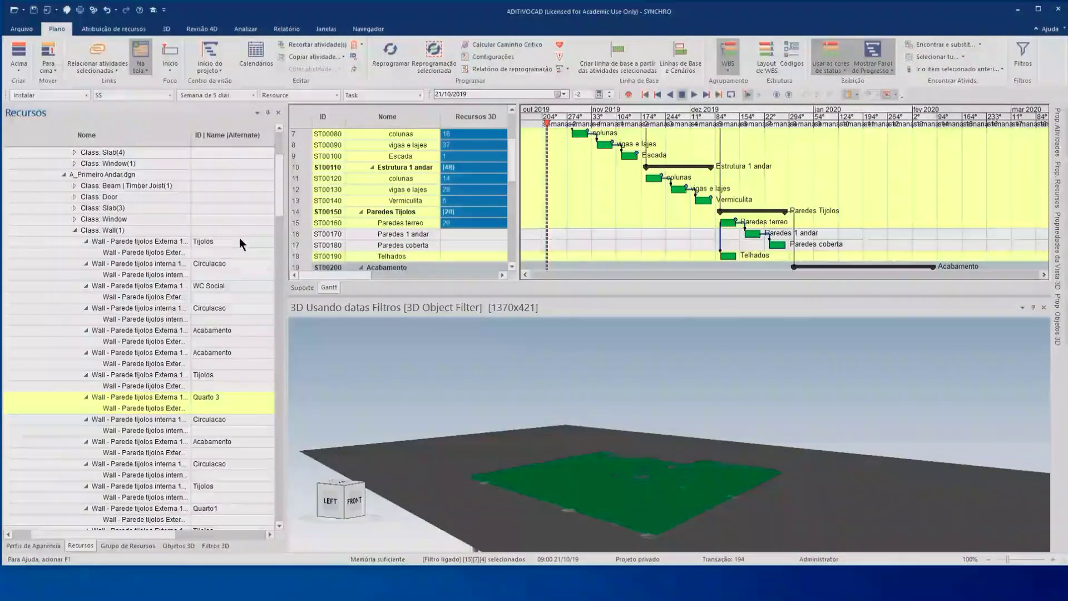
{"action": "left_click", "coordinate": [231, 136]}
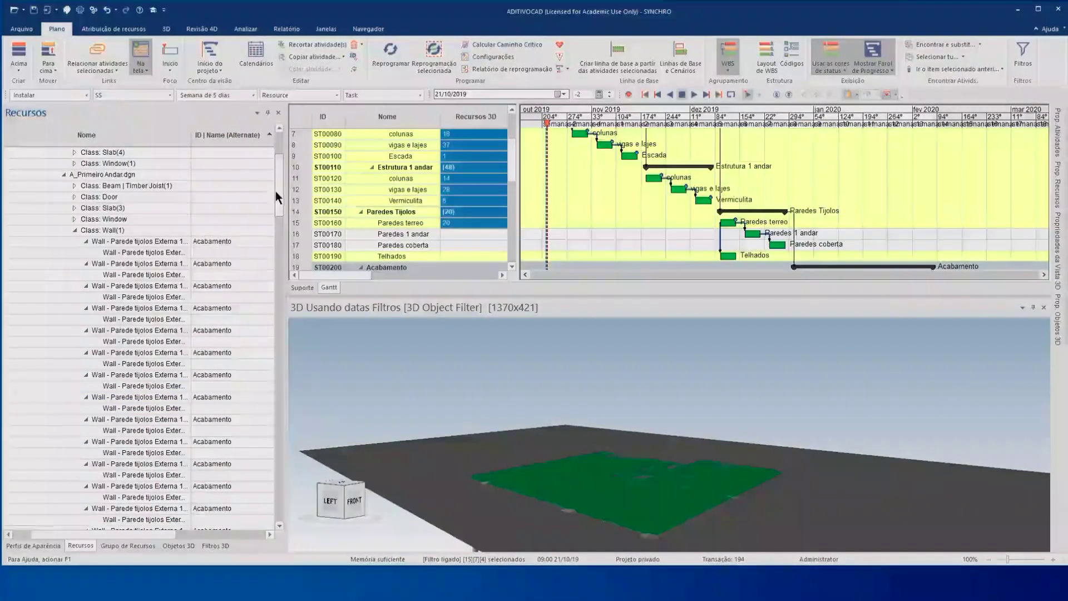
Select the first-floor wall resources identified as Tijolos under Class: Wall(1) of A_Primeiro Andar.dgn
{"action": "left_click_drag", "start_coordinate": [275, 191], "coordinate": [272, 328]}
{"action": "left_click", "coordinate": [202, 264]}
{"action": "scroll", "coordinate": [203, 278], "scroll_direction": "down", "scroll_amount": 2}
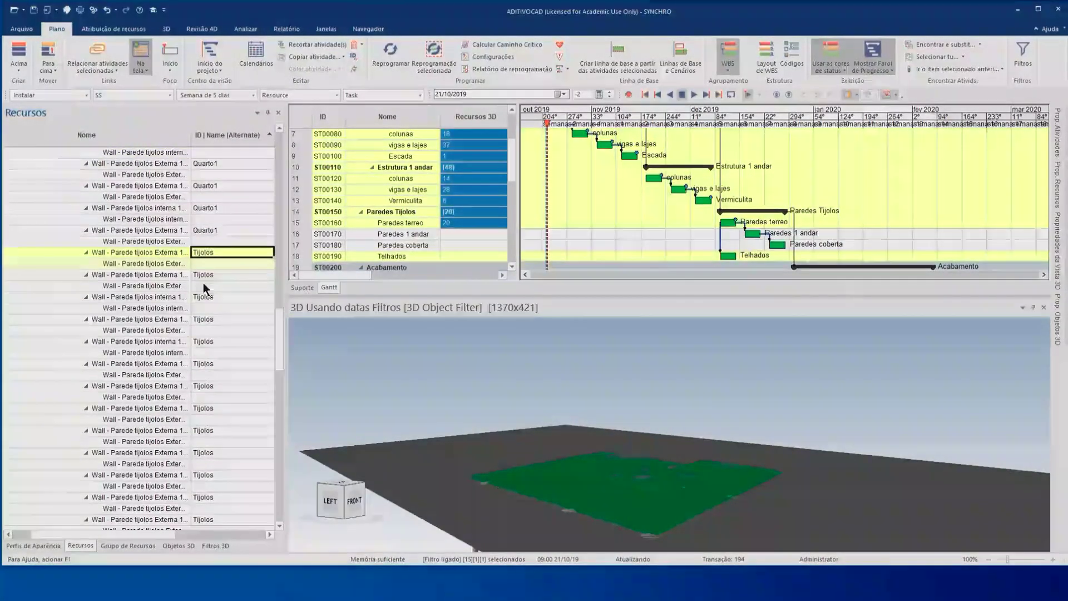
{"action": "left_click_drag", "start_coordinate": [278, 326], "coordinate": [270, 362]}
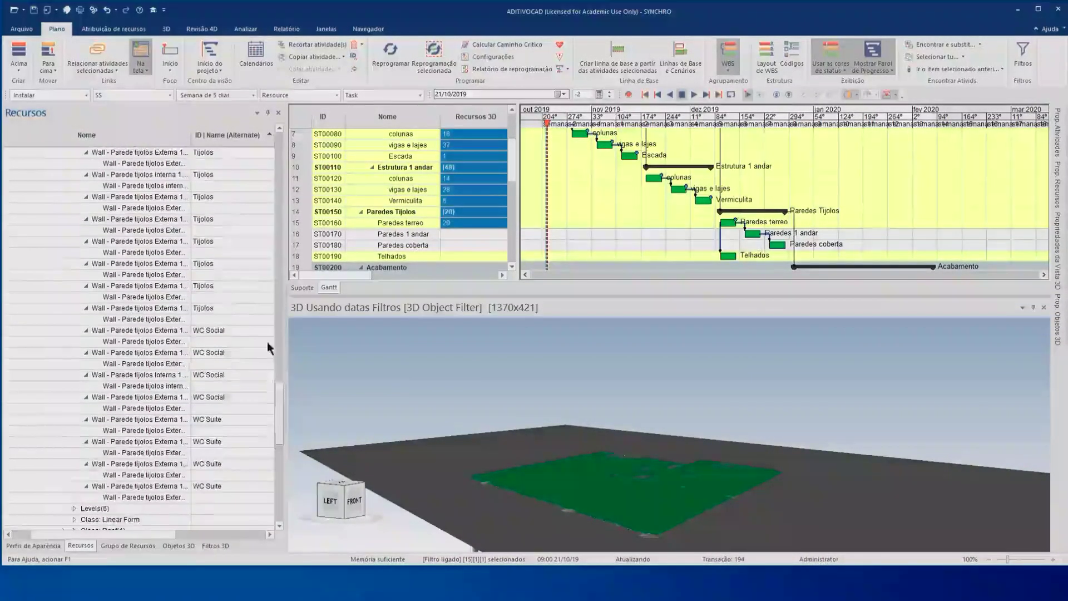
{"action": "left_click", "coordinate": [207, 273], "text": "shift"}
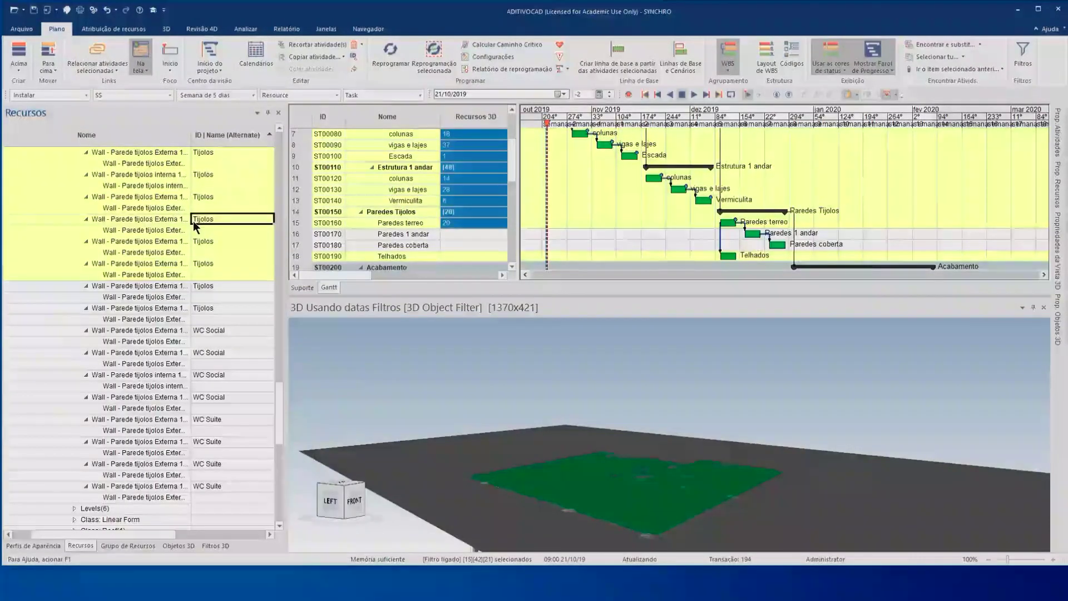
Create a resource group from the selected walls, named "Grupo de 22 paredes tijolos 1 andar"
{"action": "right_click", "coordinate": [194, 222]}
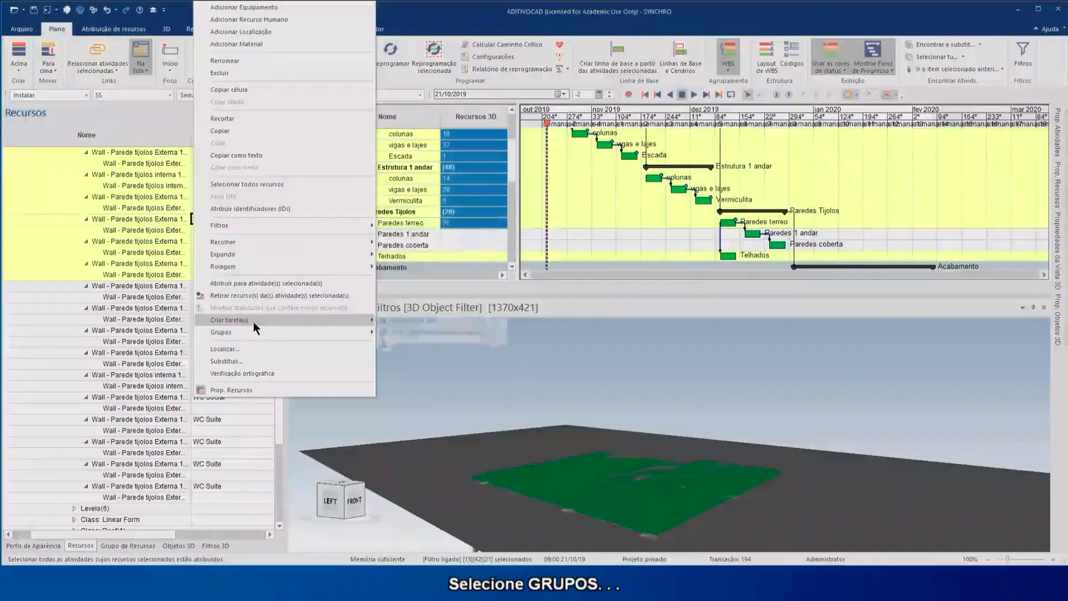
{"action": "mouse_move", "coordinate": [231, 333]}
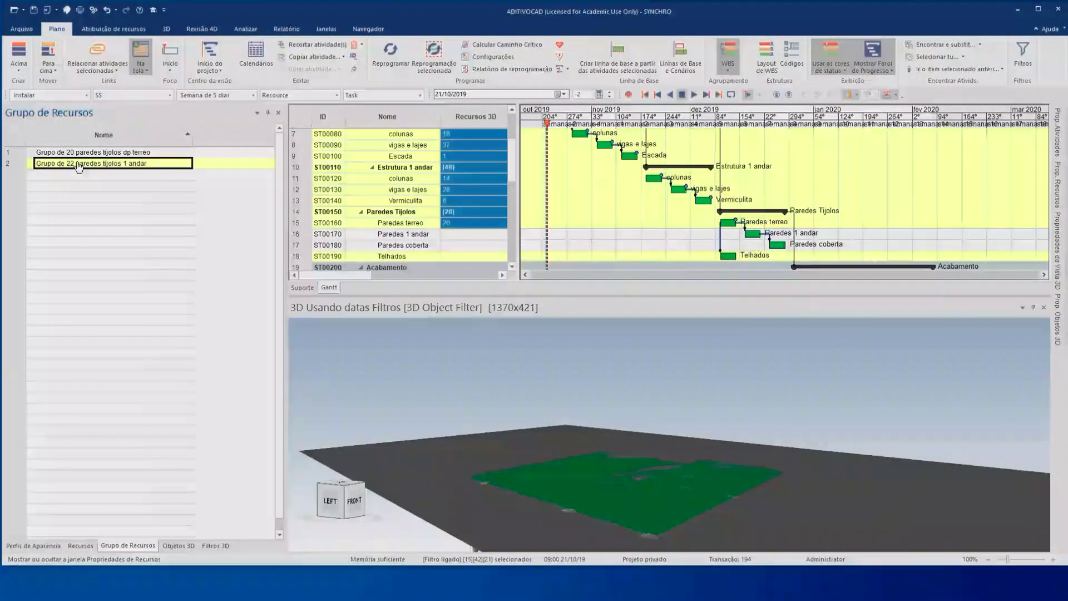
{"action": "left_click", "coordinate": [75, 168]}
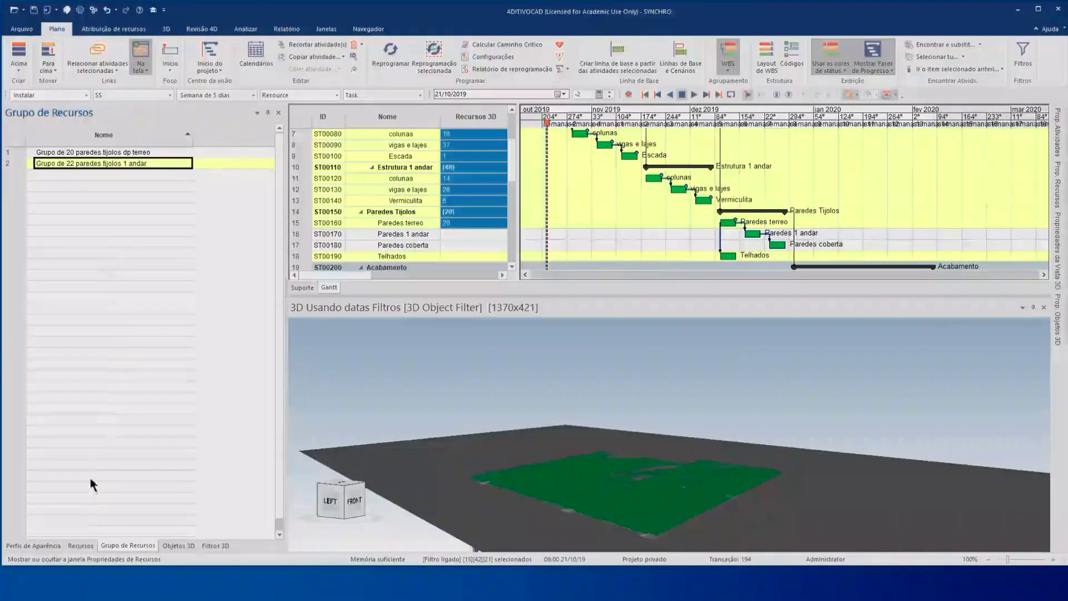
Return to the resources list, collapse the first-floor Class: Wall(1), and expand A_Coberta.dgn to list its Class: Wall resources
{"action": "left_click", "coordinate": [78, 547]}
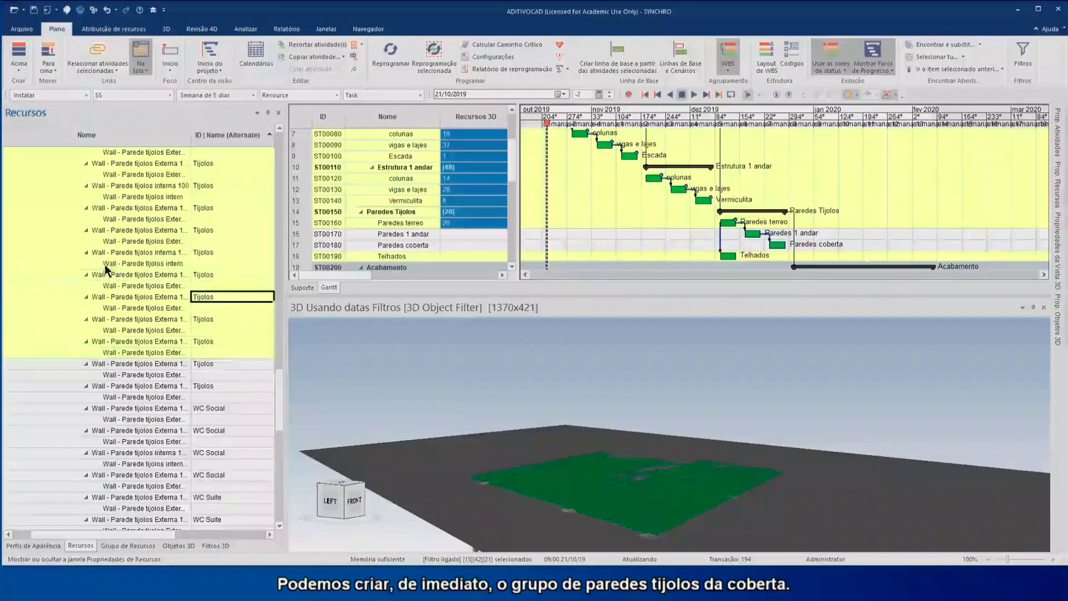
{"action": "left_click_drag", "start_coordinate": [280, 393], "coordinate": [273, 181]}
{"action": "scroll", "coordinate": [83, 243], "scroll_direction": "up", "scroll_amount": 1}
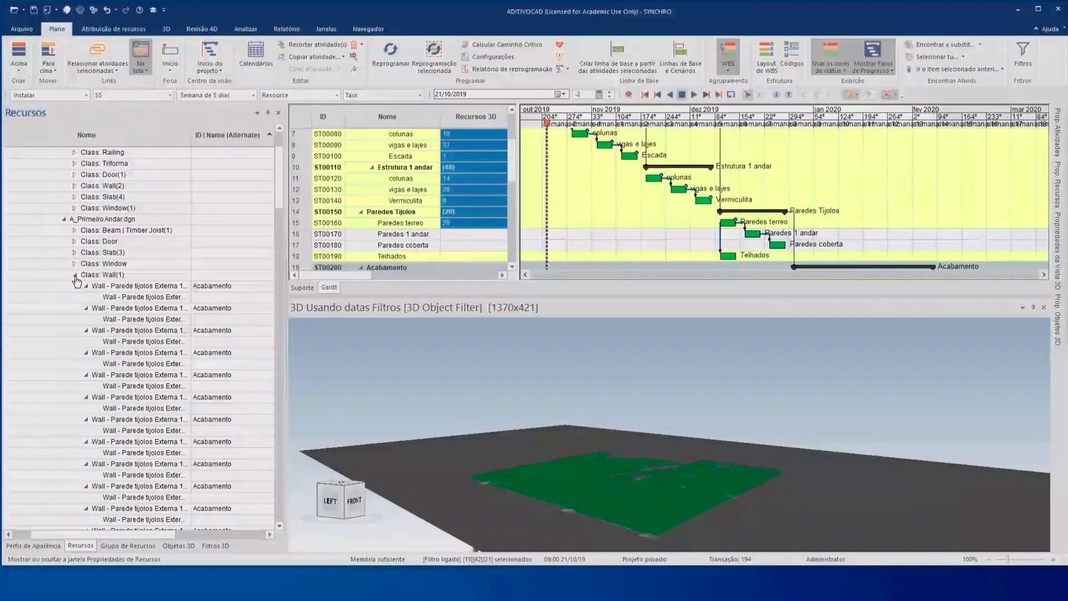
{"action": "left_click", "coordinate": [74, 276]}
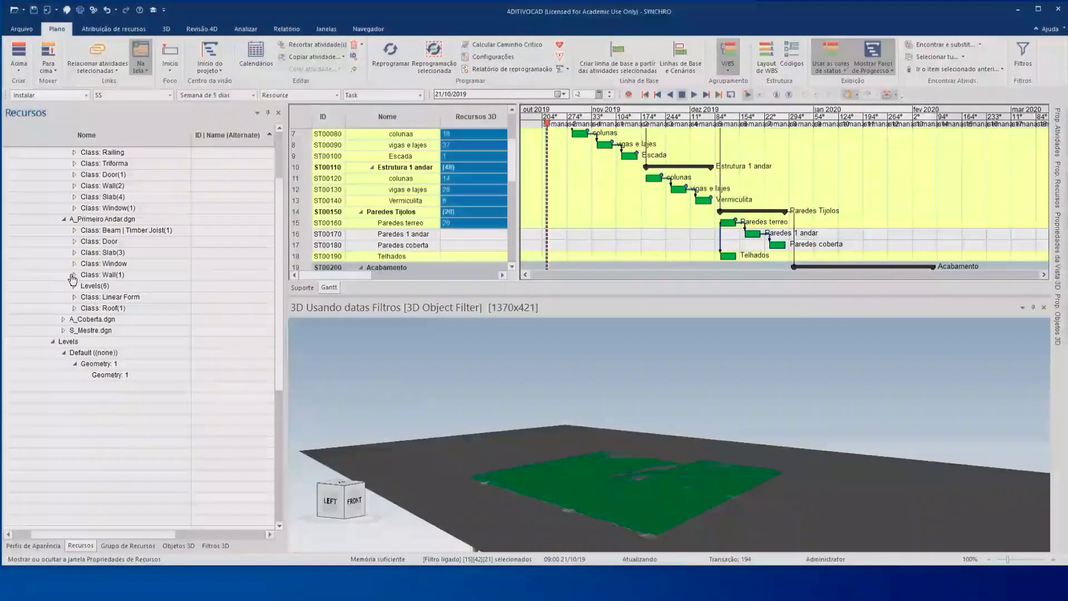
{"action": "left_click", "coordinate": [64, 320]}
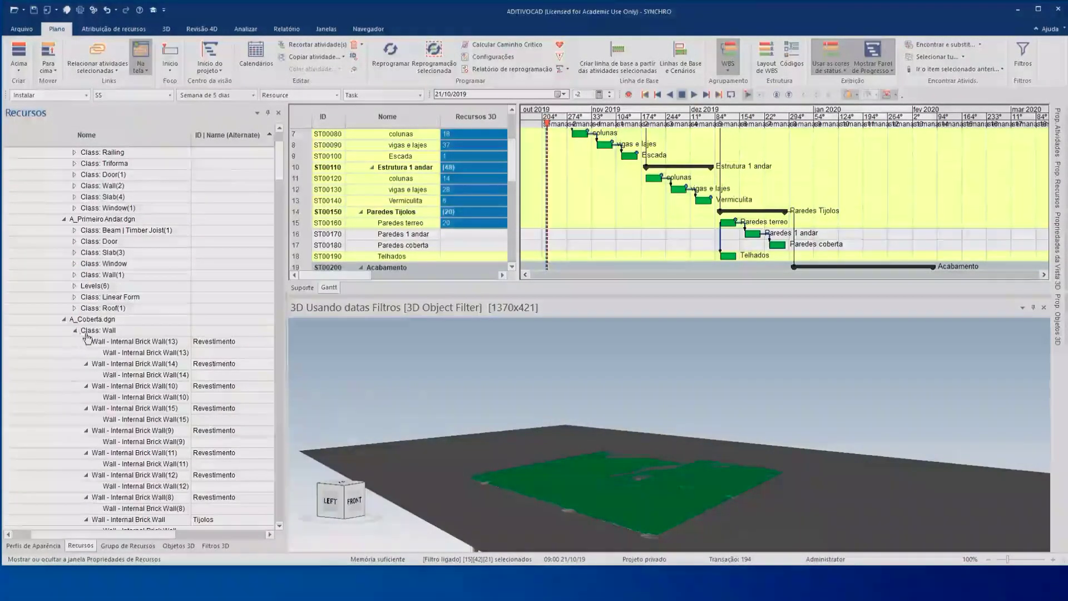
Select the roof wall resources identified as Tijolos under Class: Wall of A_Coberta.dgn
{"action": "scroll", "coordinate": [149, 354], "scroll_direction": "down", "scroll_amount": 4}
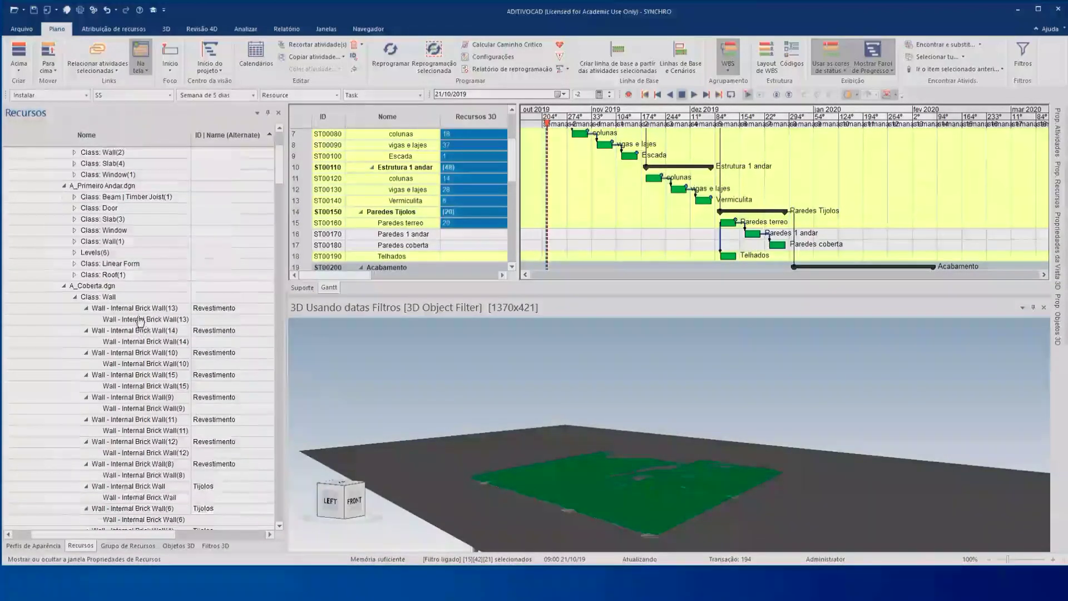
{"action": "scroll", "coordinate": [137, 314], "scroll_direction": "down", "scroll_amount": 1}
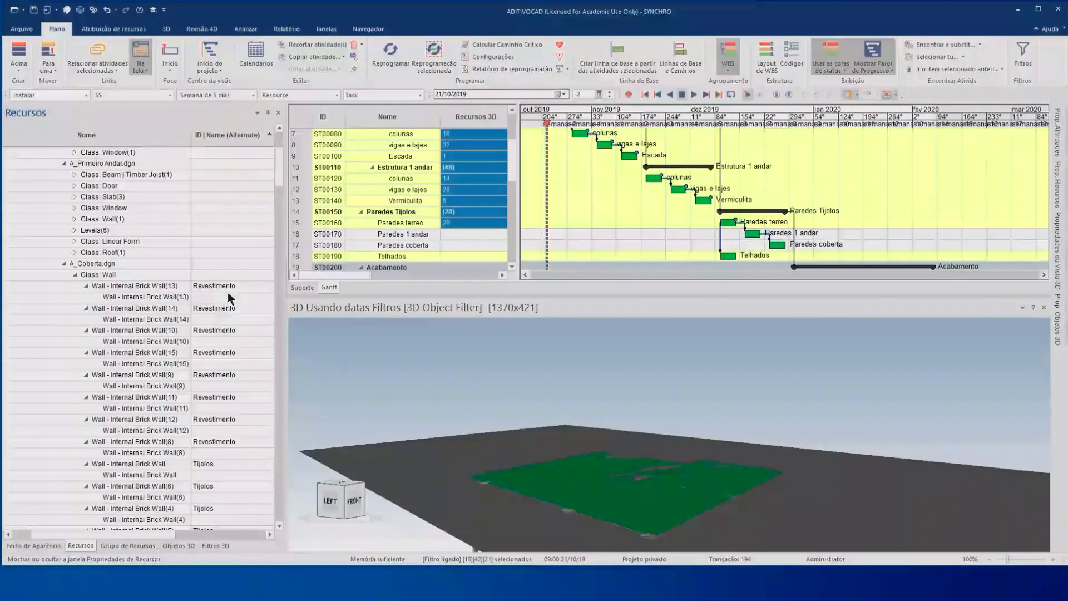
{"action": "scroll", "coordinate": [222, 410], "scroll_direction": "down", "scroll_amount": 7}
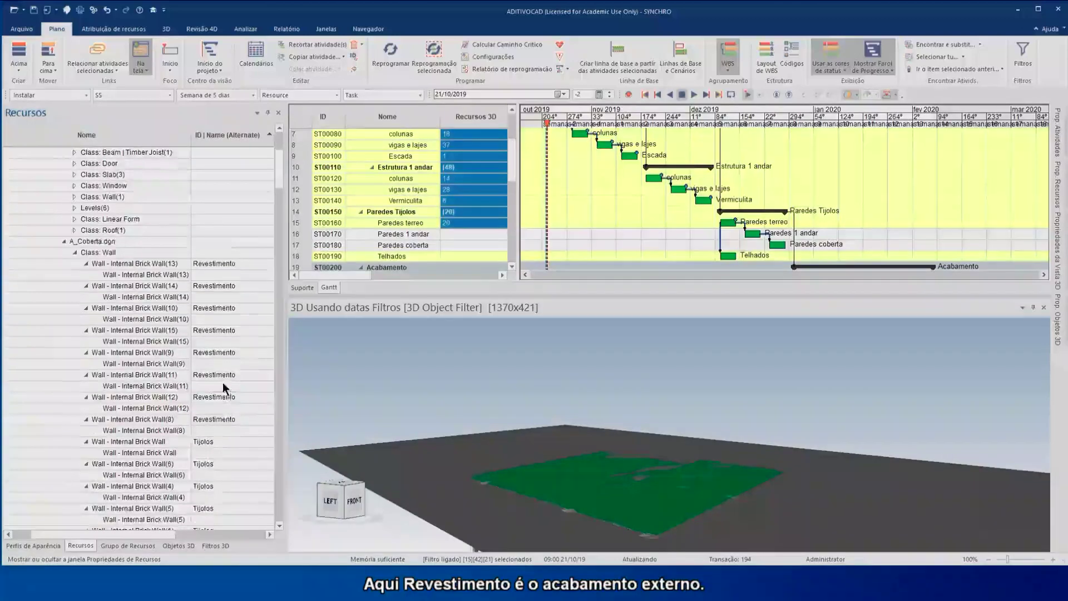
{"action": "scroll", "coordinate": [220, 364], "scroll_direction": "down", "scroll_amount": 7}
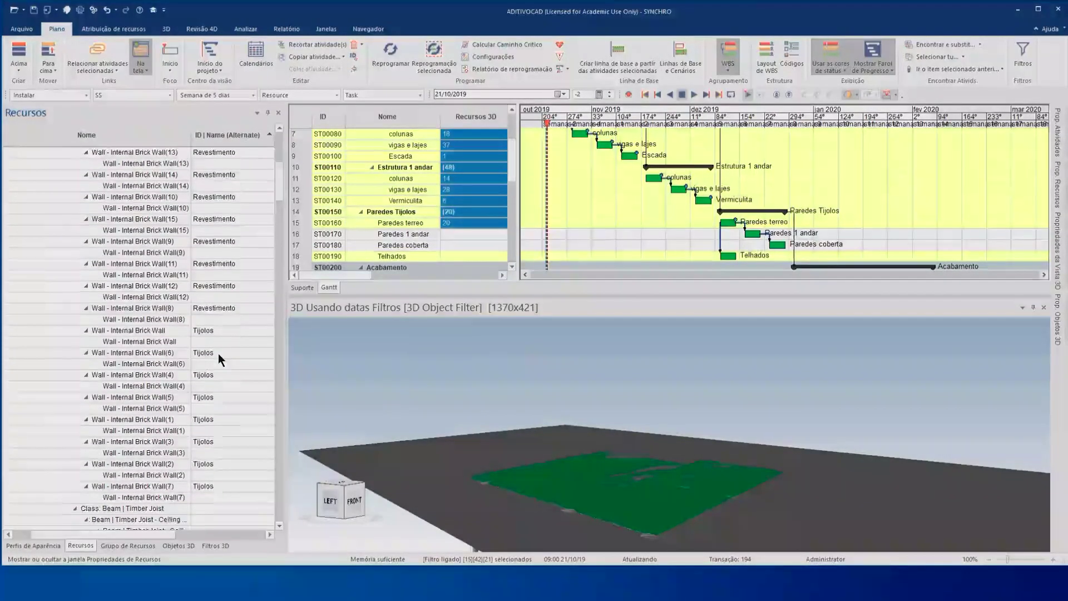
{"action": "scroll", "coordinate": [217, 348], "scroll_direction": "down", "scroll_amount": 1}
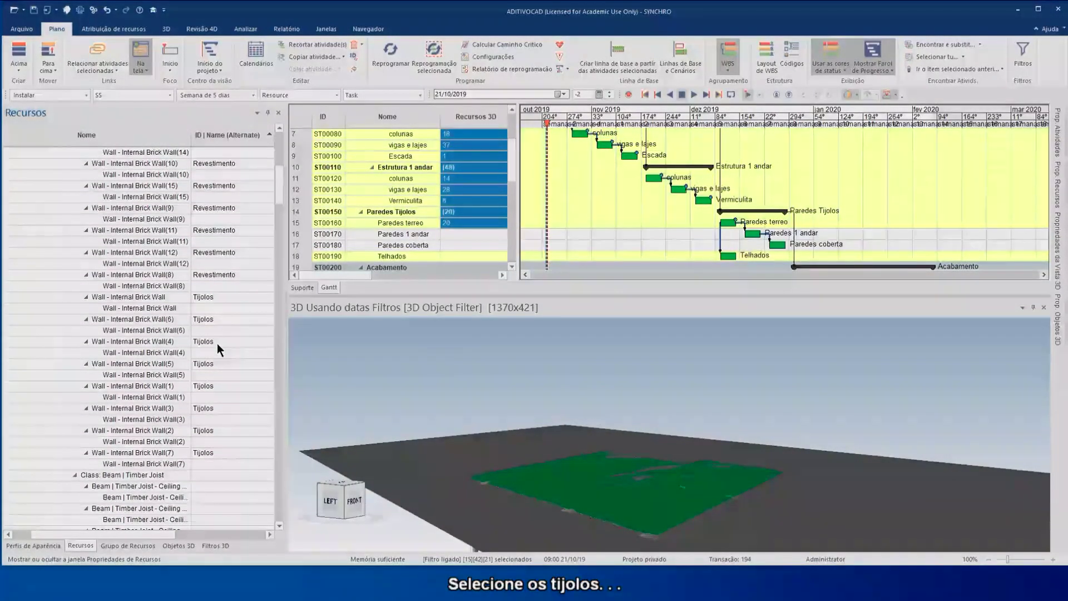
{"action": "scroll", "coordinate": [217, 343], "scroll_direction": "up", "scroll_amount": 2}
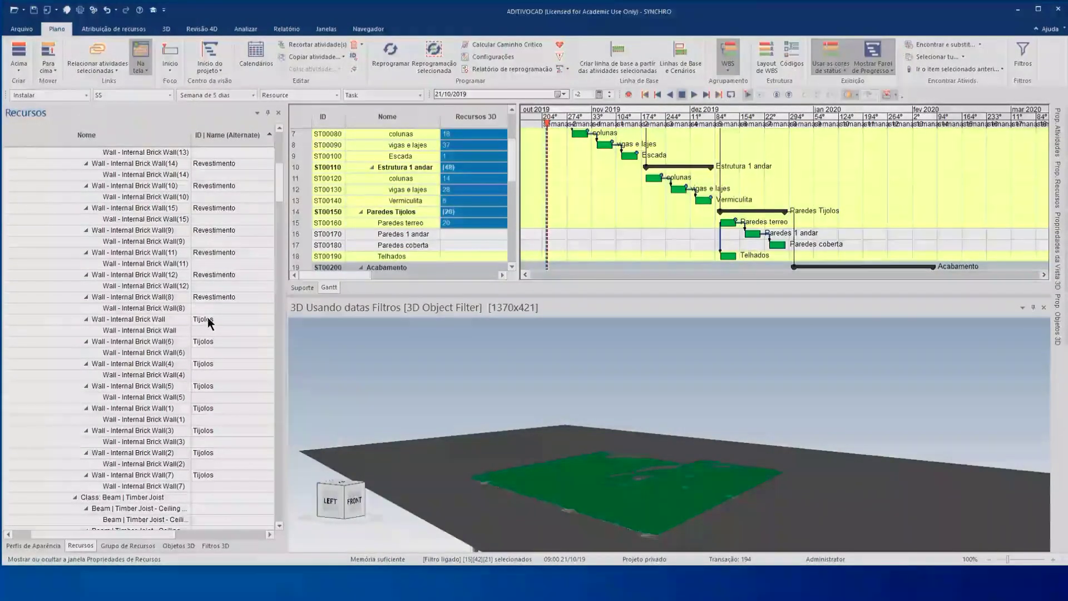
{"action": "key", "text": "shift"}
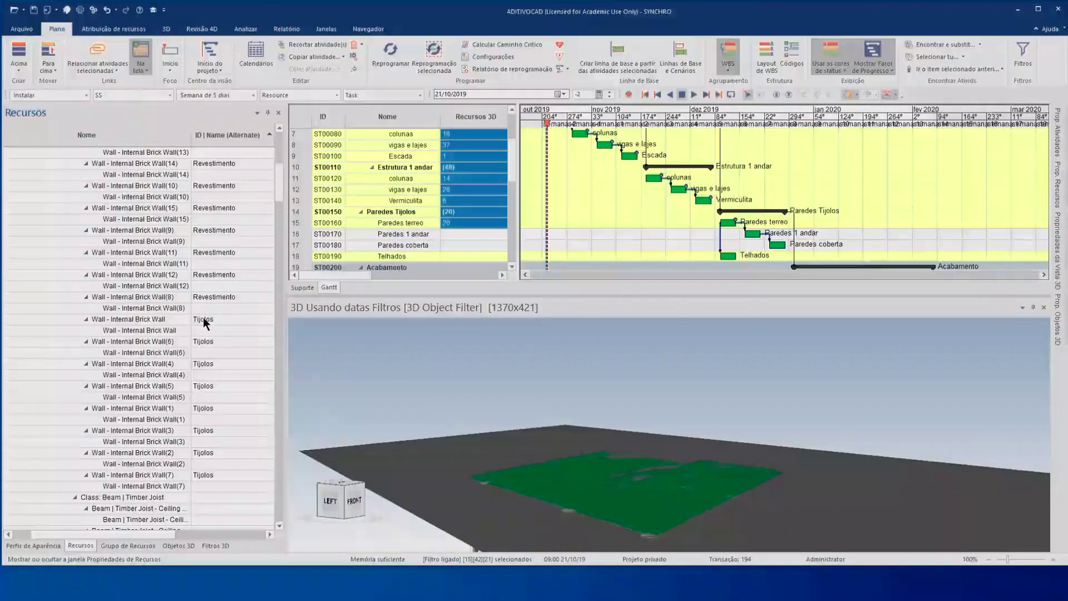
{"action": "left_click", "coordinate": [203, 319]}
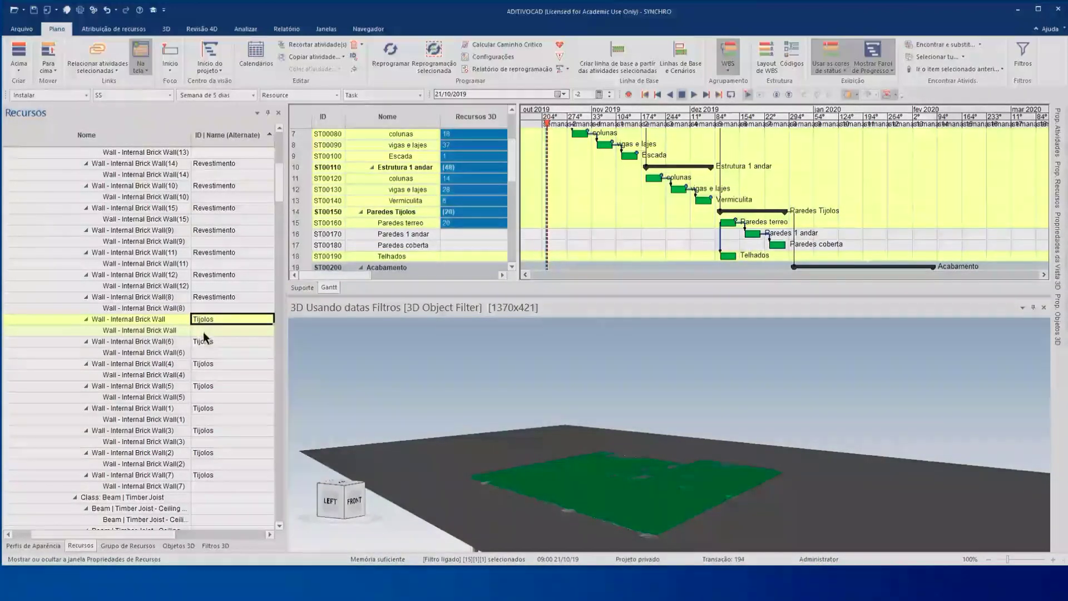
{"action": "left_click", "coordinate": [203, 484], "text": "shift"}
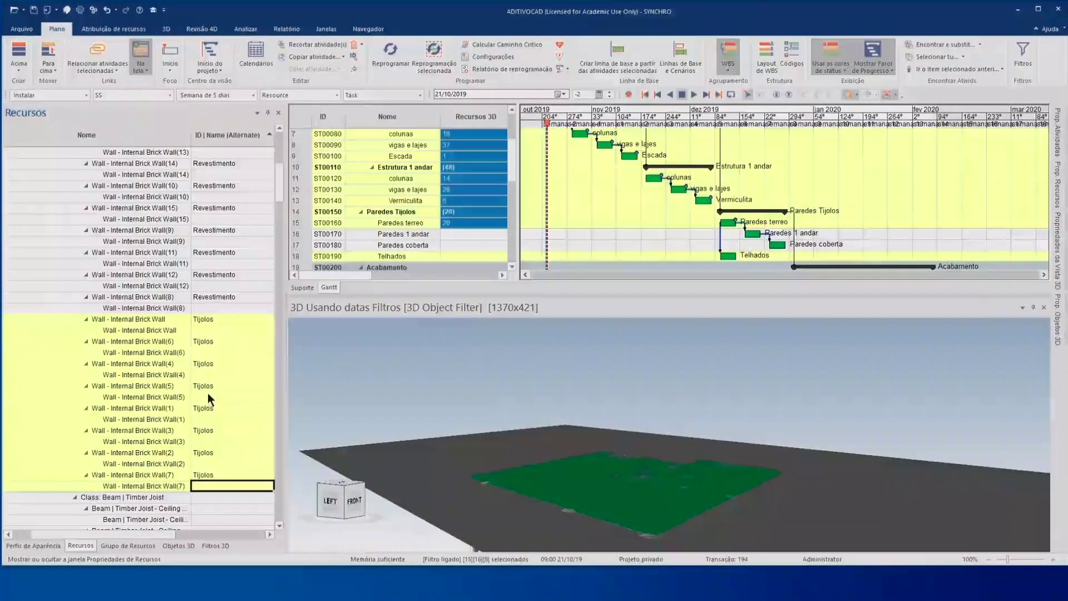
Create a resource group from the selected roof walls, named "Grupo de paredes tijolos da coberta"
{"action": "right_click", "coordinate": [173, 387]}
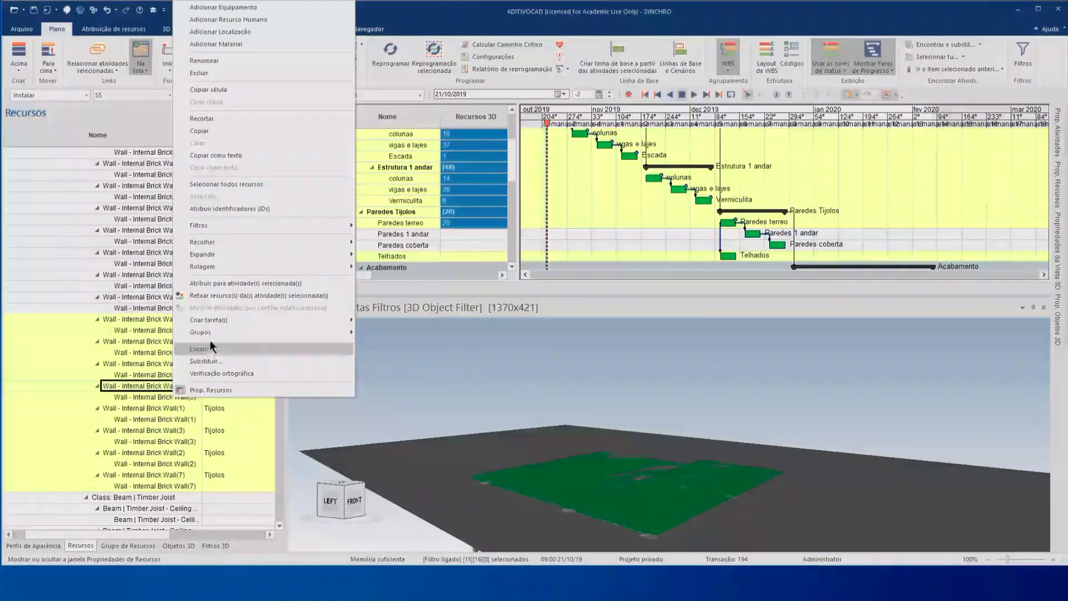
{"action": "mouse_move", "coordinate": [212, 331]}
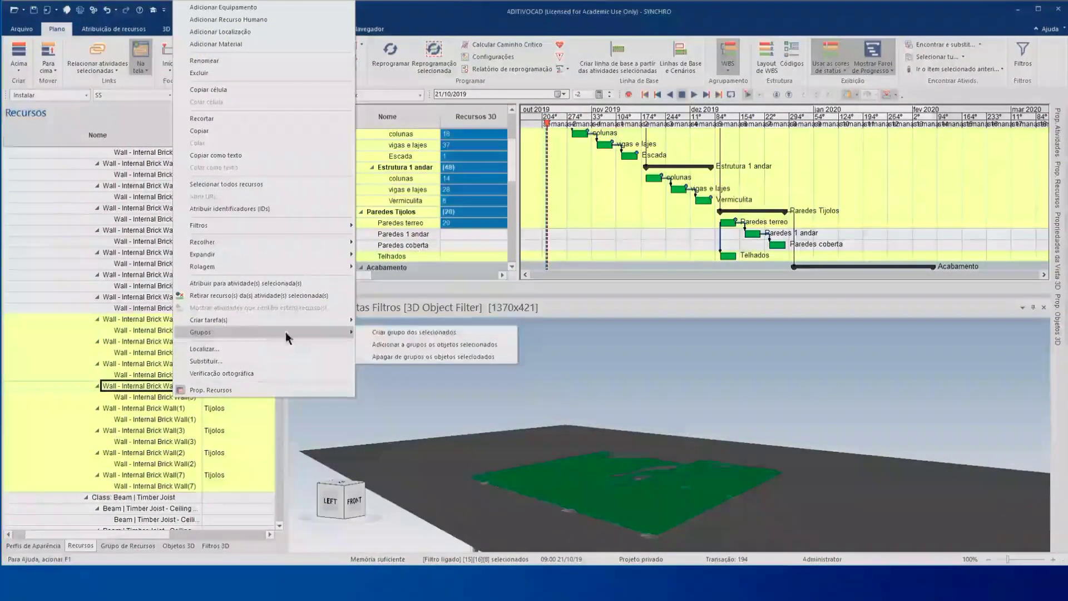
{"action": "left_click", "coordinate": [412, 332]}
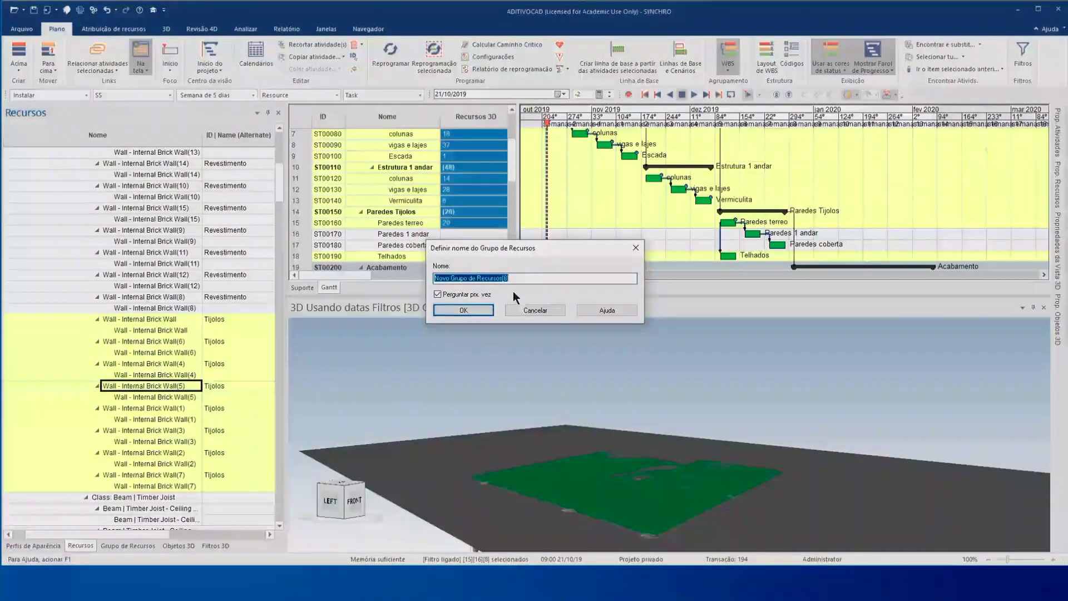
{"action": "type", "text": "Grupo de paredes tijolo"}
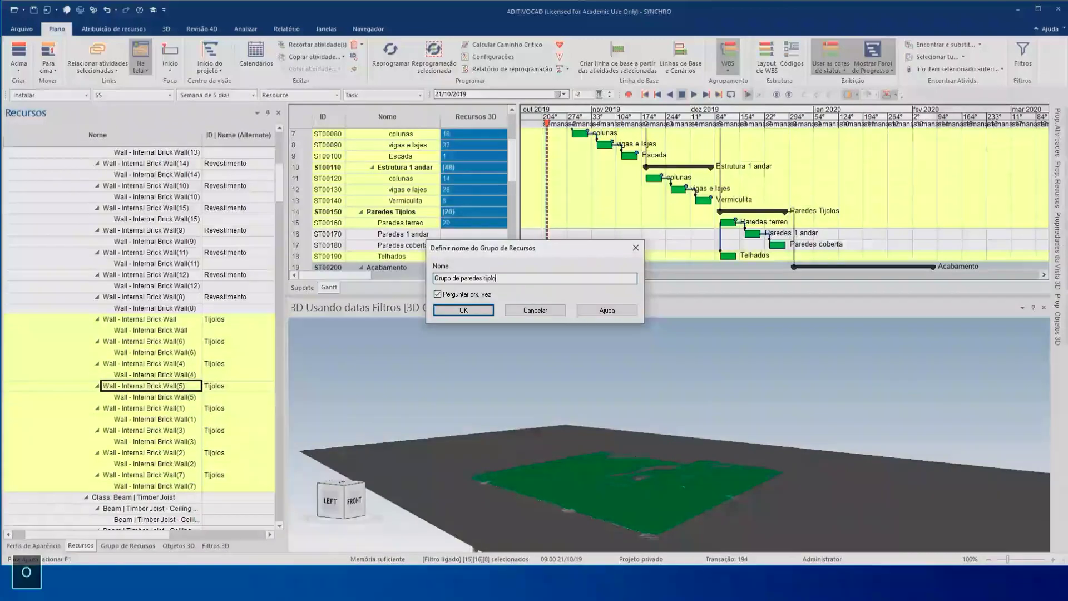
{"action": "type", "text": "s da c"}
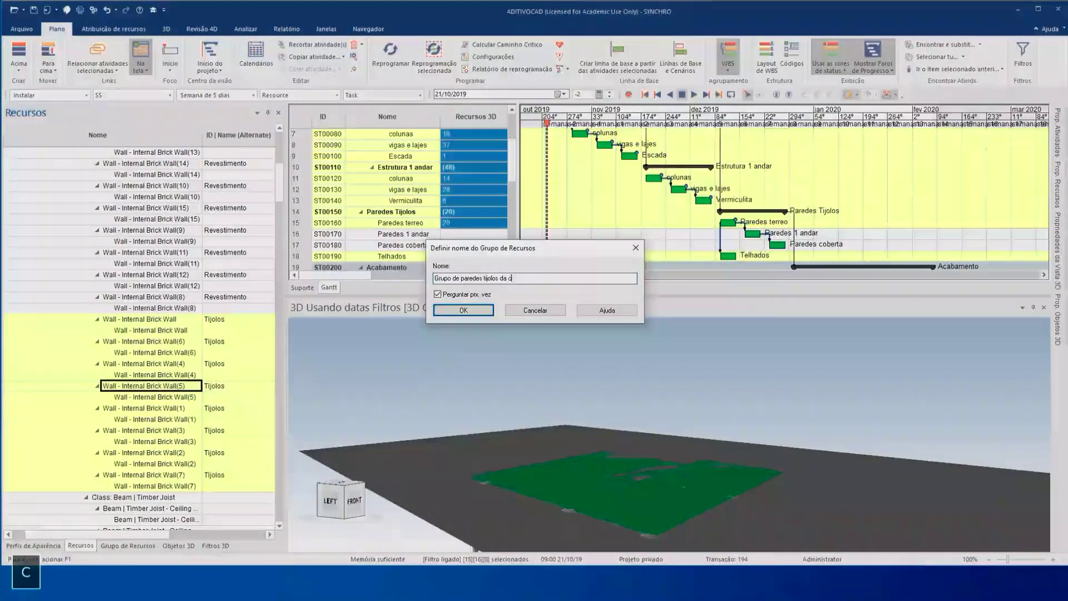
{"action": "type", "text": "oberta"}
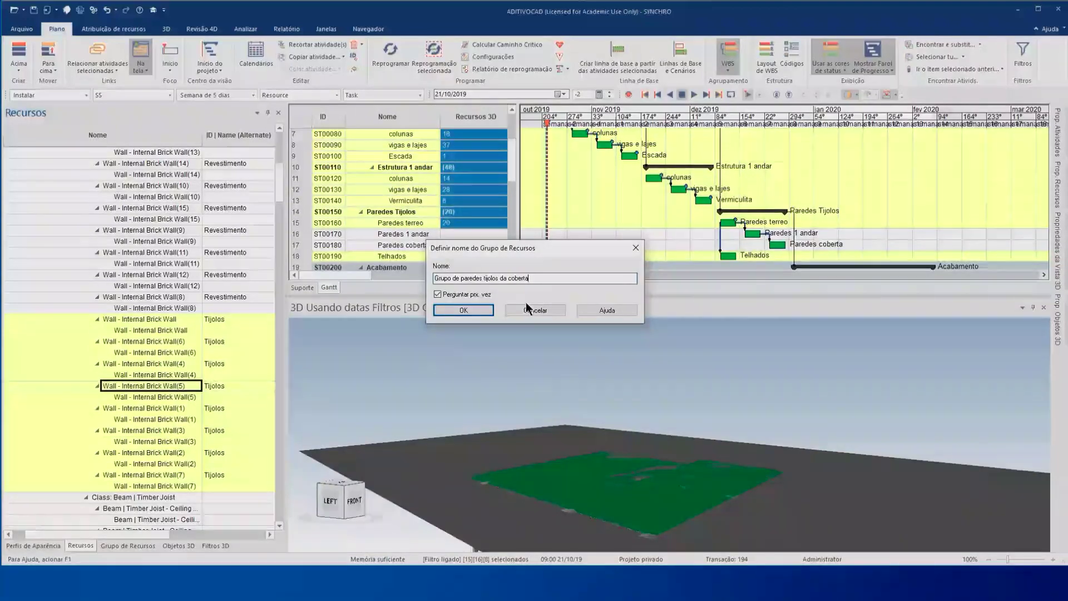
{"action": "left_click", "coordinate": [469, 307]}
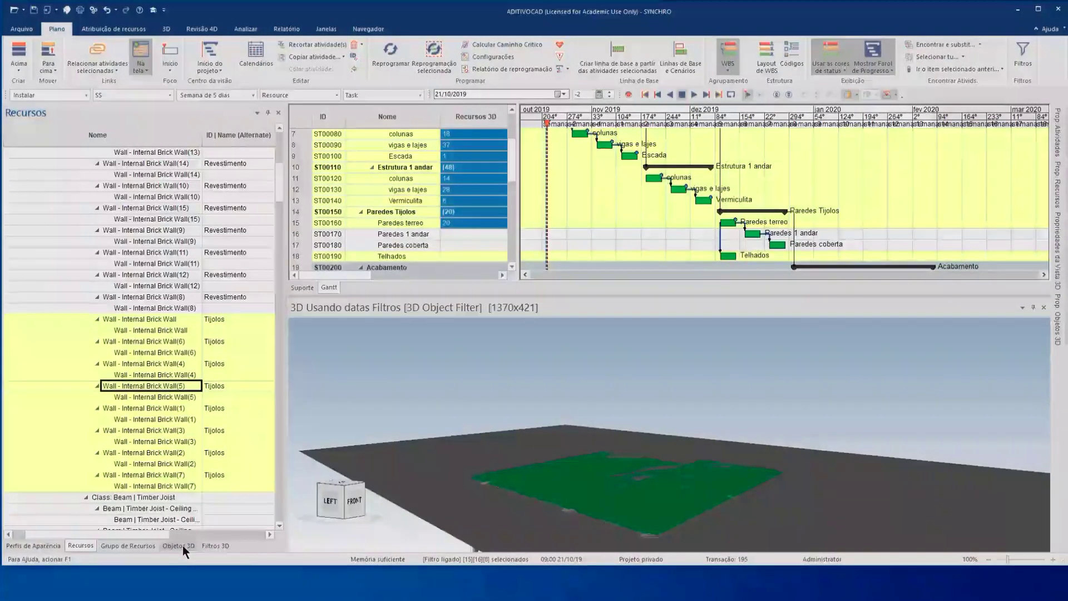
Show the walls of "Grupo de 22 paredes tijolos 1 andar" through the 3D Object Filter and assign them to the Paredes 1 andar task
{"action": "left_click", "coordinate": [213, 545]}
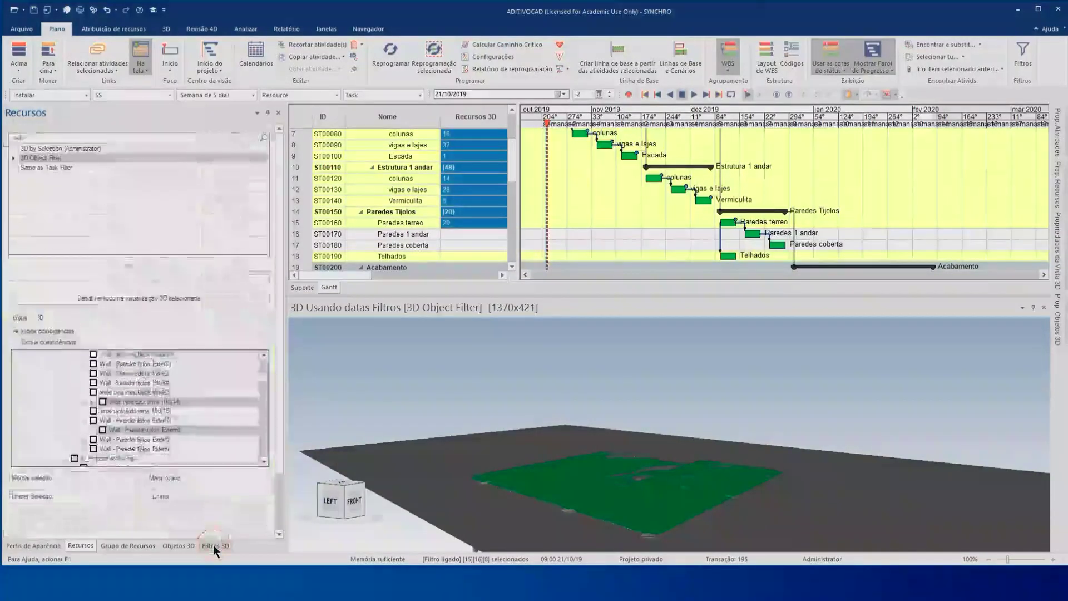
{"action": "left_click", "coordinate": [120, 546]}
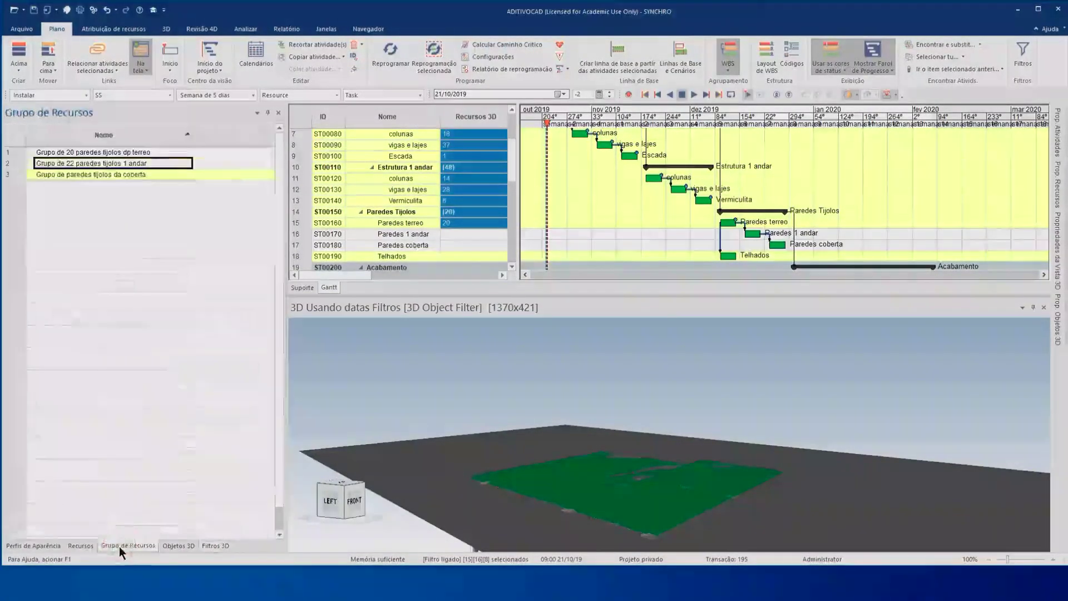
{"action": "left_click", "coordinate": [92, 175]}
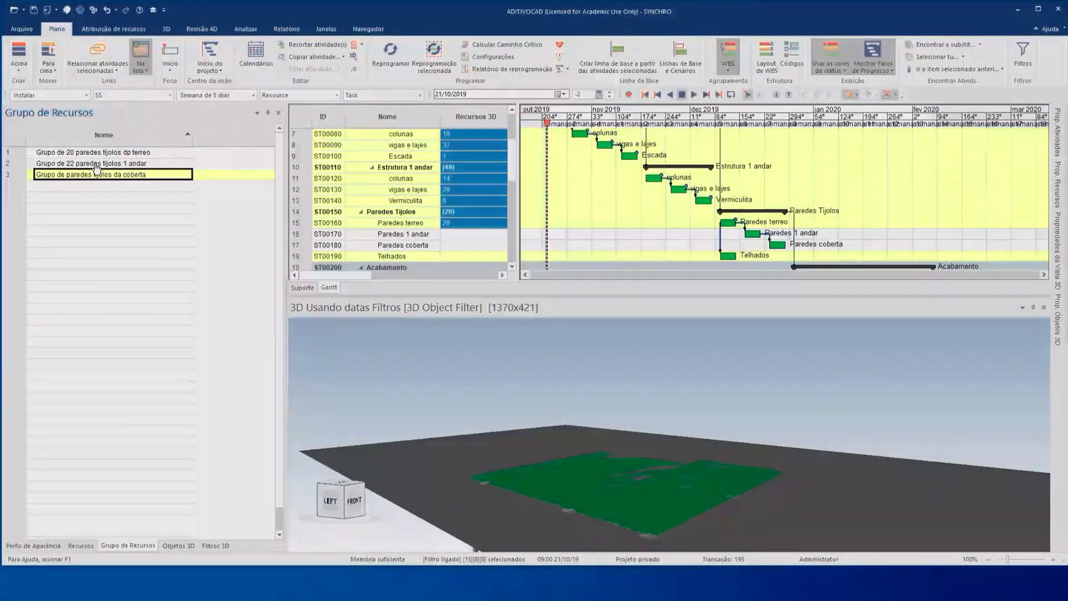
{"action": "left_click", "coordinate": [96, 165]}
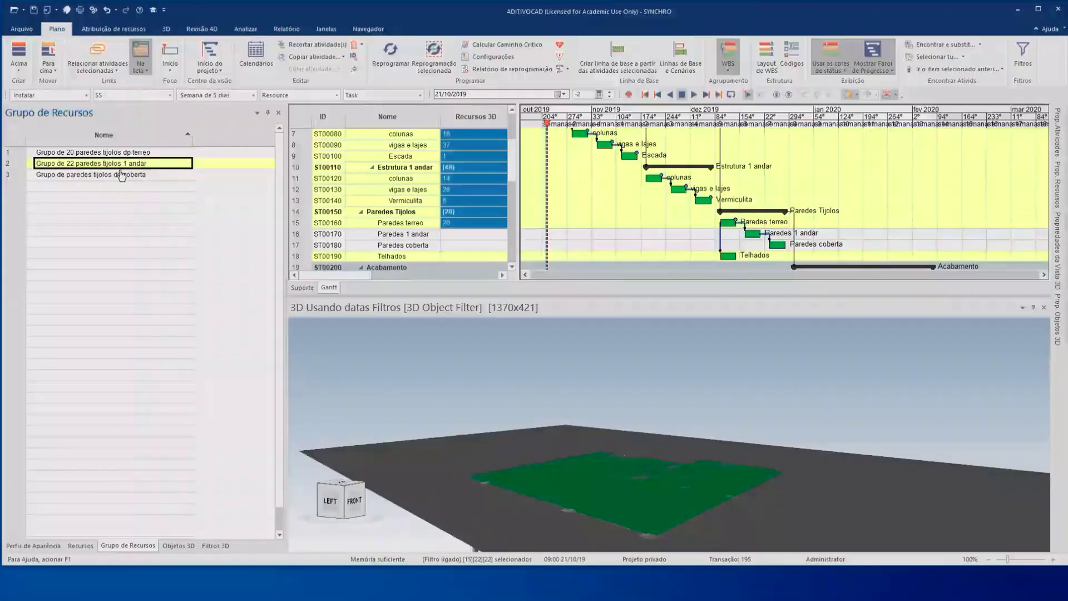
{"action": "left_click", "coordinate": [223, 546]}
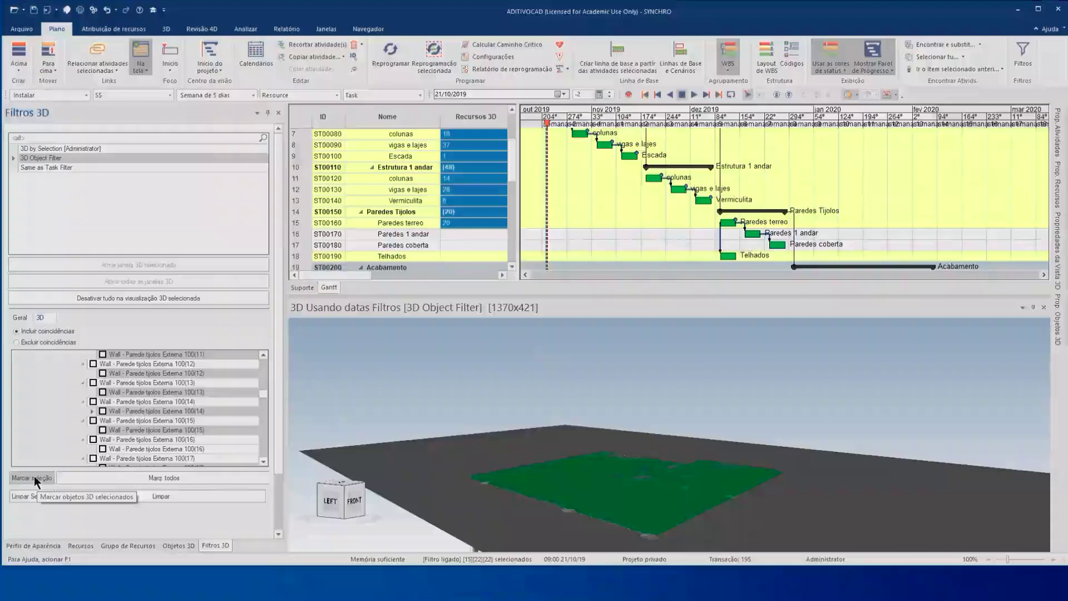
{"action": "left_click", "coordinate": [34, 476]}
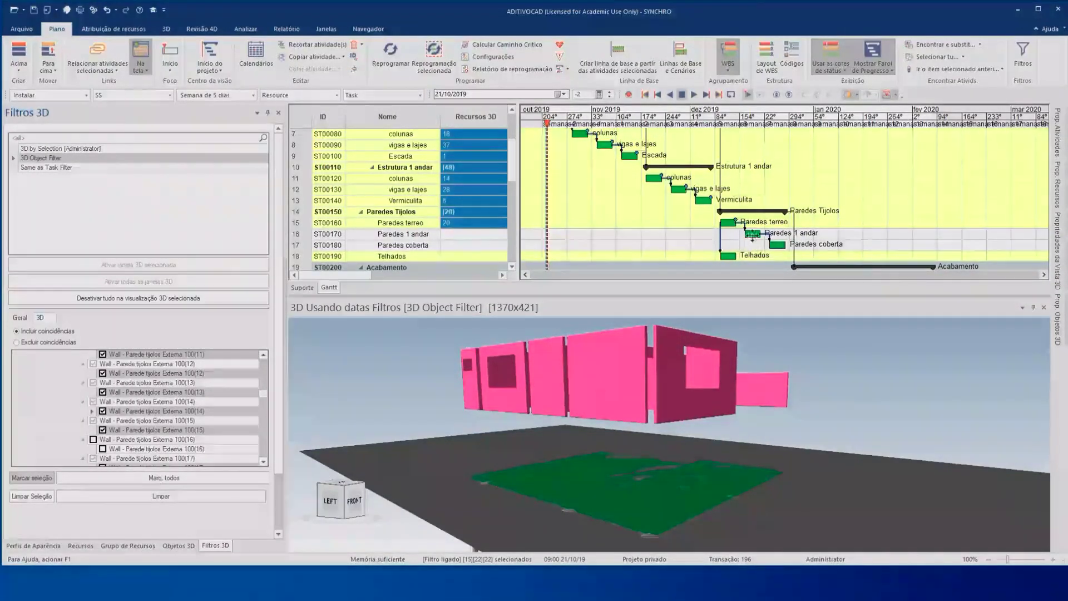
{"action": "left_click", "coordinate": [819, 234]}
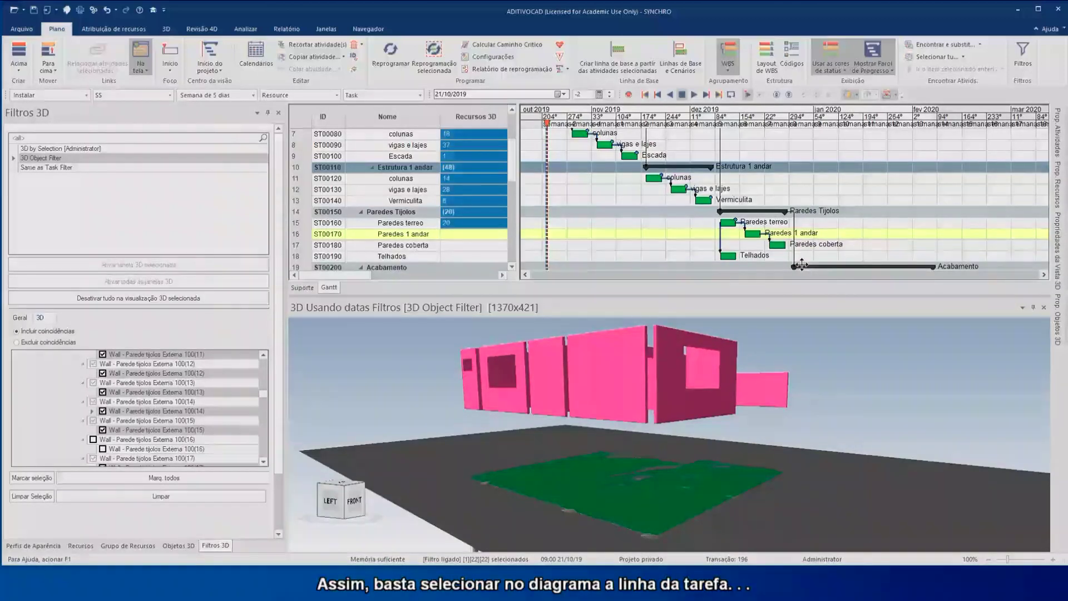
{"action": "key", "text": "ctrl+shift+a"}
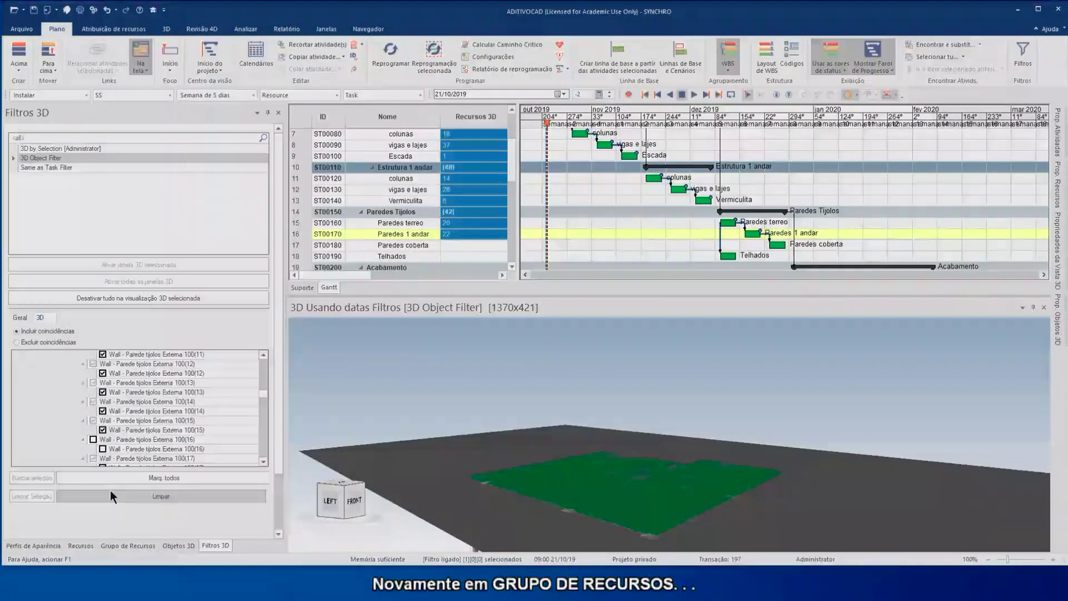
Show the walls of "Grupo de paredes tijolos da coberta" through the 3D Object Filter and assign them to the Paredes coberta task
{"action": "left_click", "coordinate": [112, 545]}
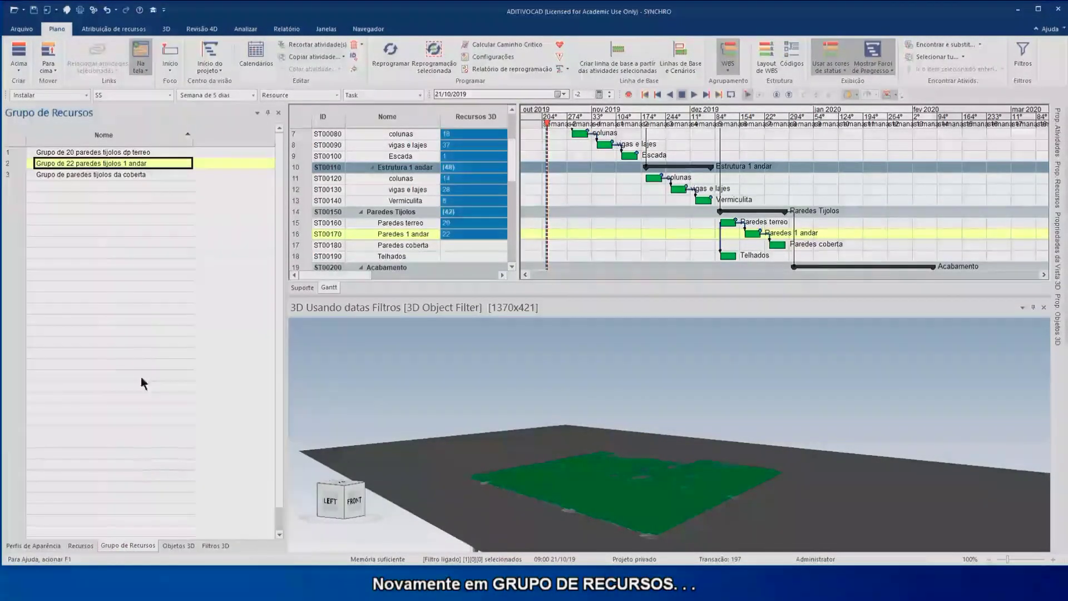
{"action": "left_click", "coordinate": [79, 177]}
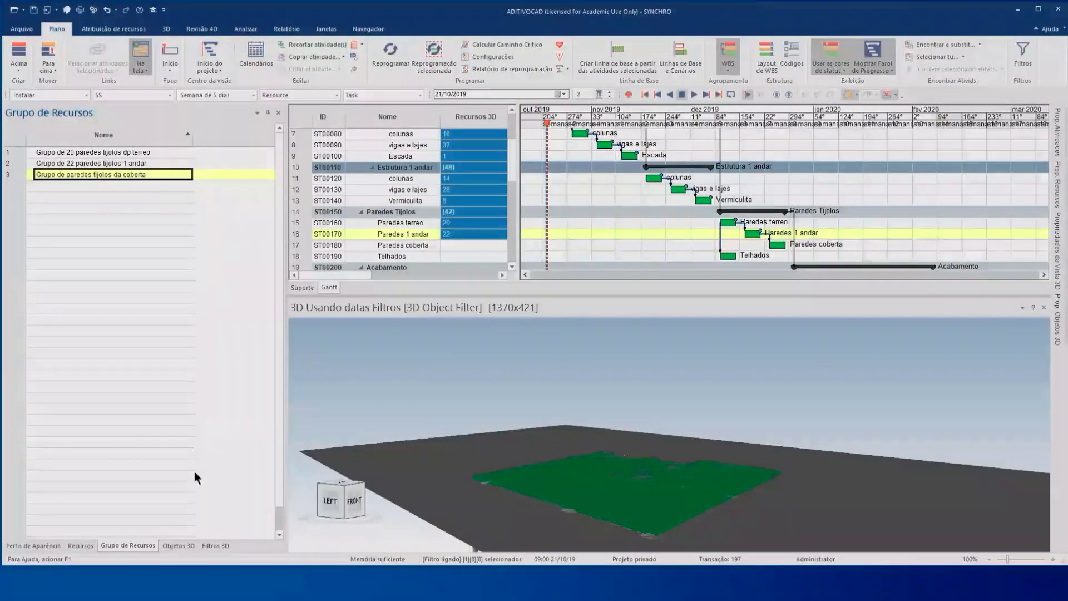
{"action": "left_click", "coordinate": [216, 543]}
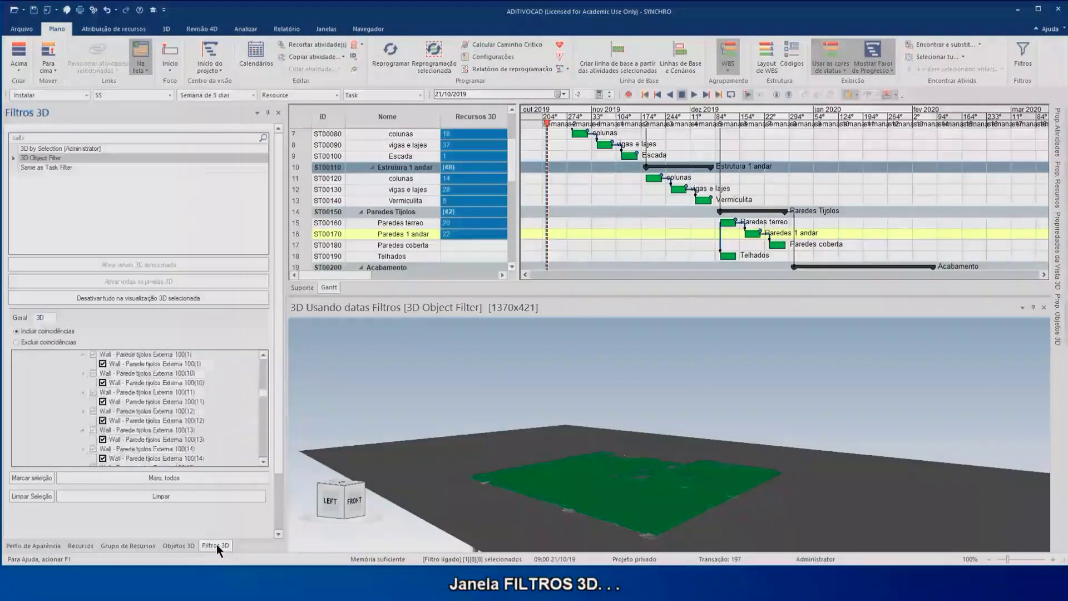
{"action": "scroll", "coordinate": [175, 412], "scroll_direction": "up", "scroll_amount": 5}
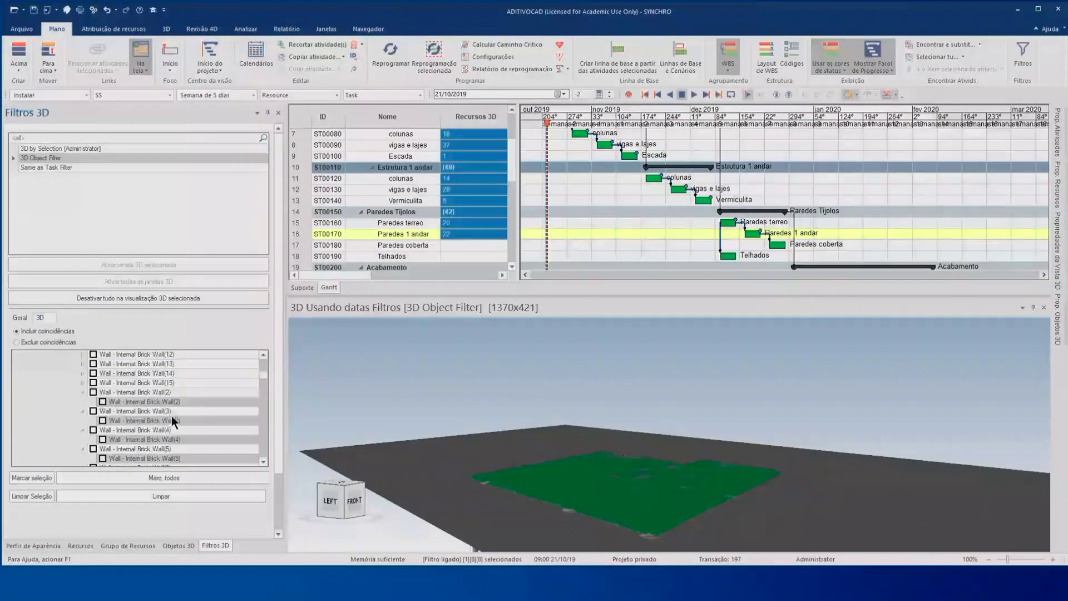
{"action": "left_click", "coordinate": [32, 477]}
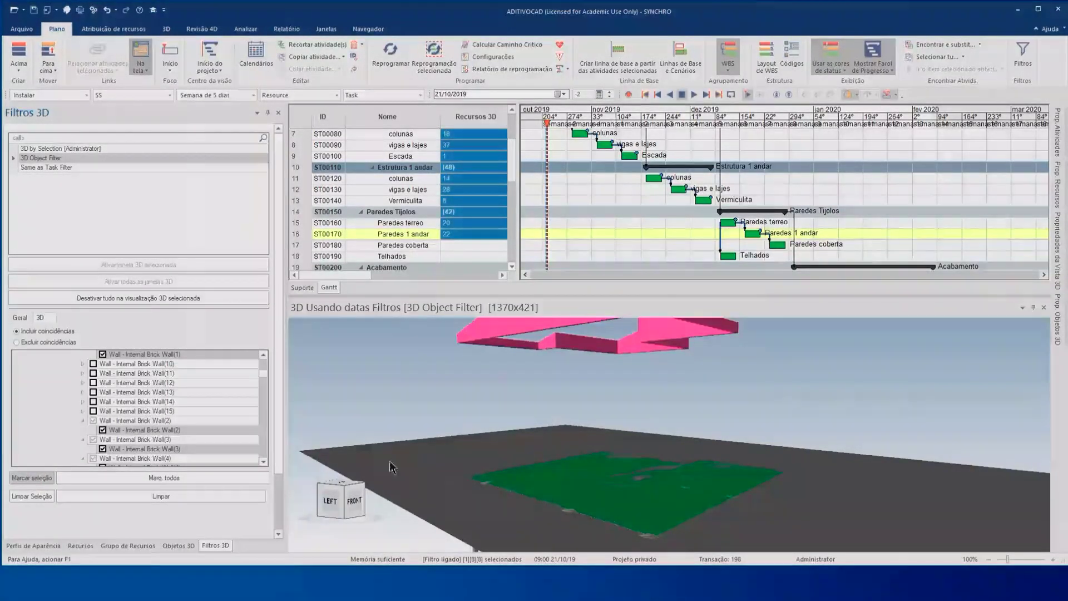
{"action": "left_click_drag", "start_coordinate": [615, 399], "coordinate": [614, 399]}
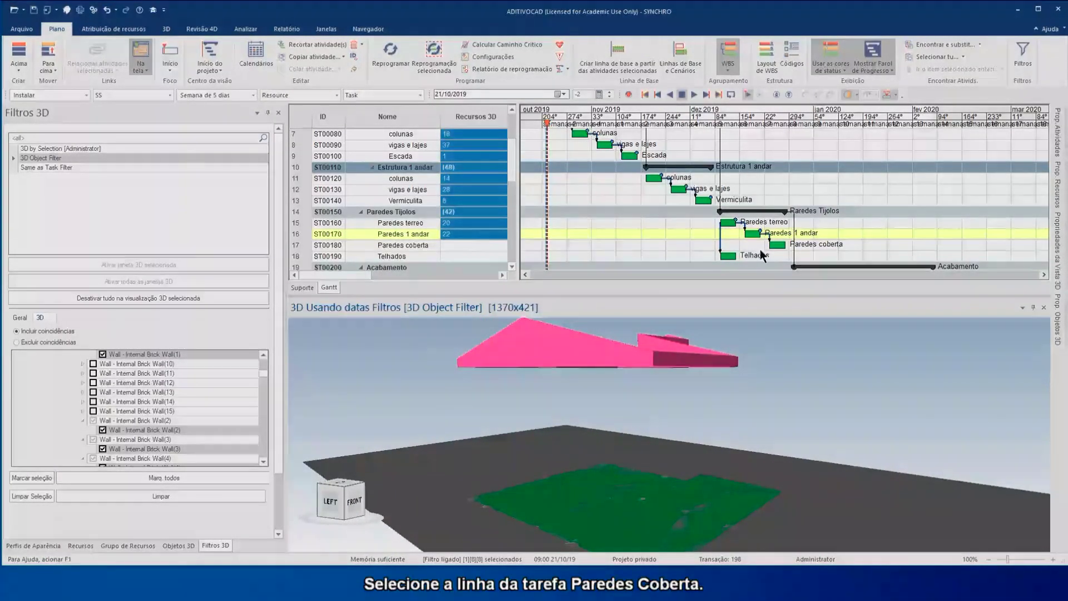
{"action": "left_click", "coordinate": [843, 244]}
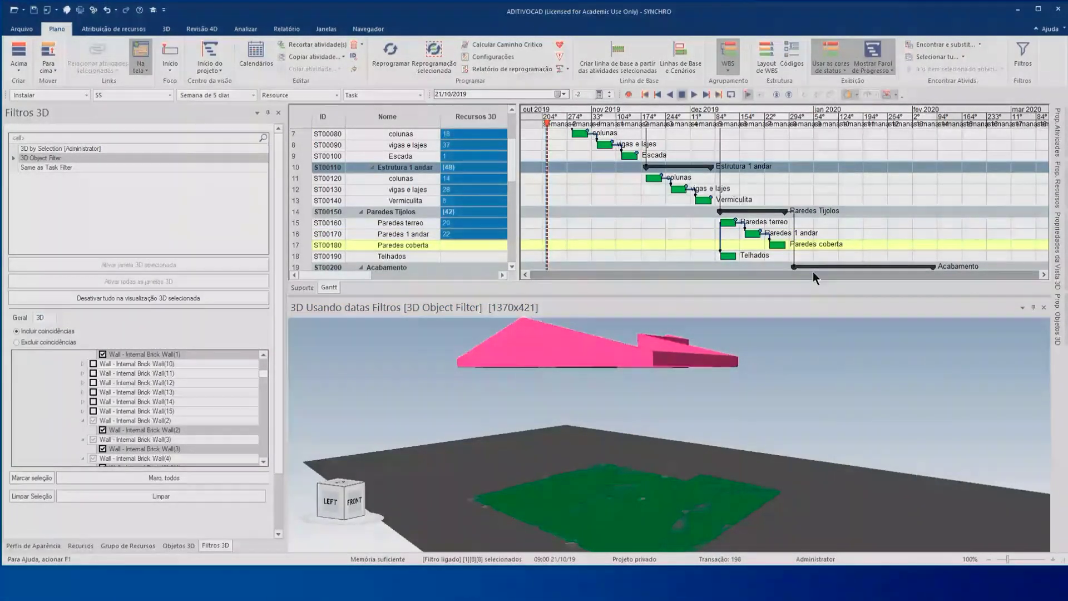
{"action": "key", "text": "ctrl+shift+a"}
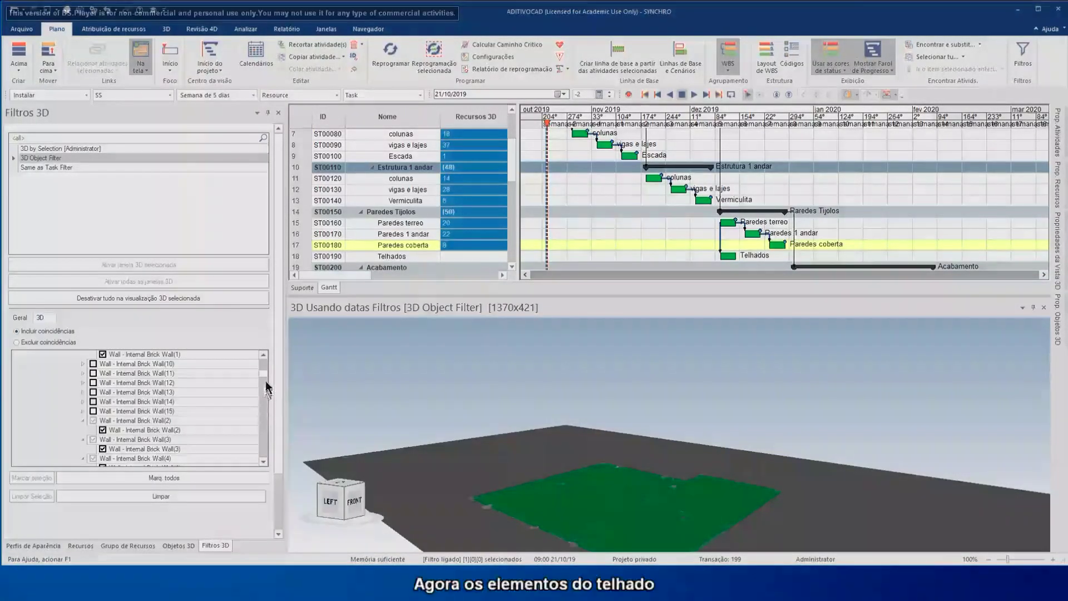
Show Class: Beam | Timber Joist, Class: Column | Timber Stud and Class: Roof of A_Coberta.dgn through the 3D Object Filter
{"action": "scroll", "coordinate": [265, 374], "scroll_direction": "up", "scroll_amount": 10}
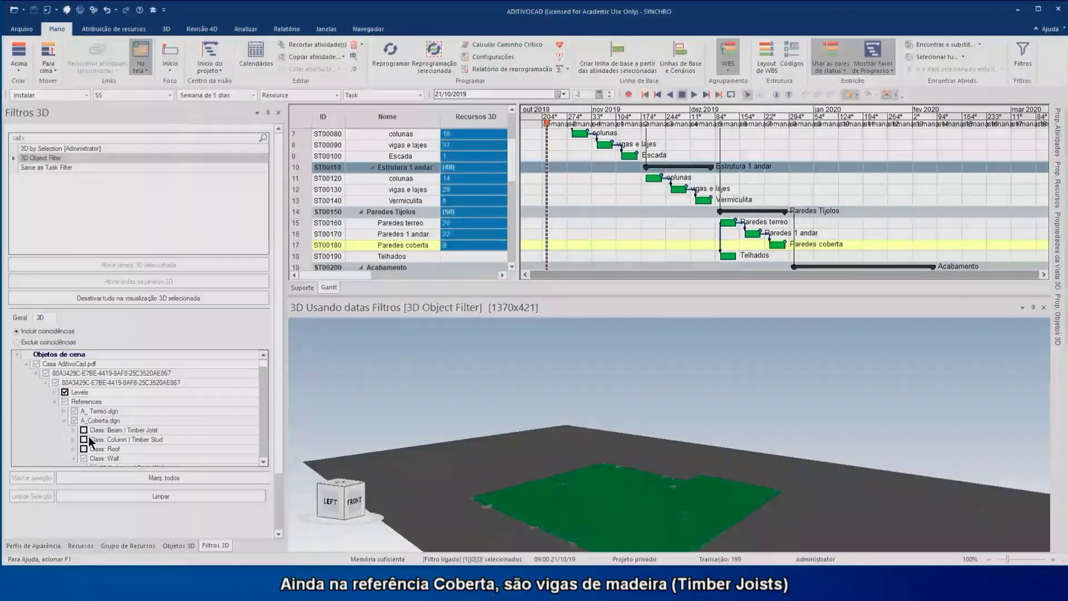
{"action": "scroll", "coordinate": [88, 436], "scroll_direction": "down", "scroll_amount": 1}
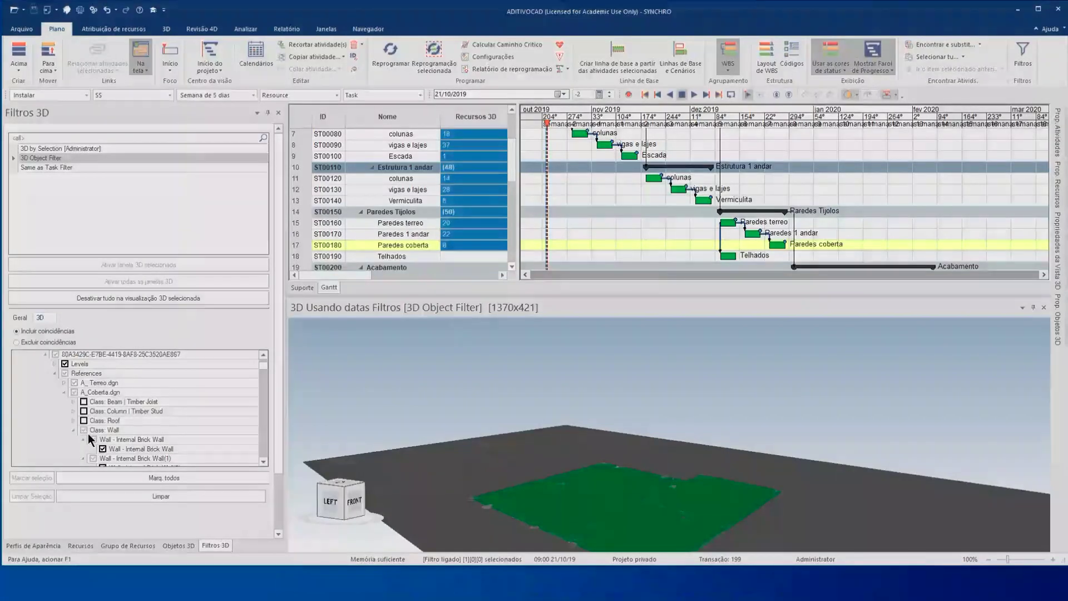
{"action": "scroll", "coordinate": [88, 433], "scroll_direction": "down", "scroll_amount": 1}
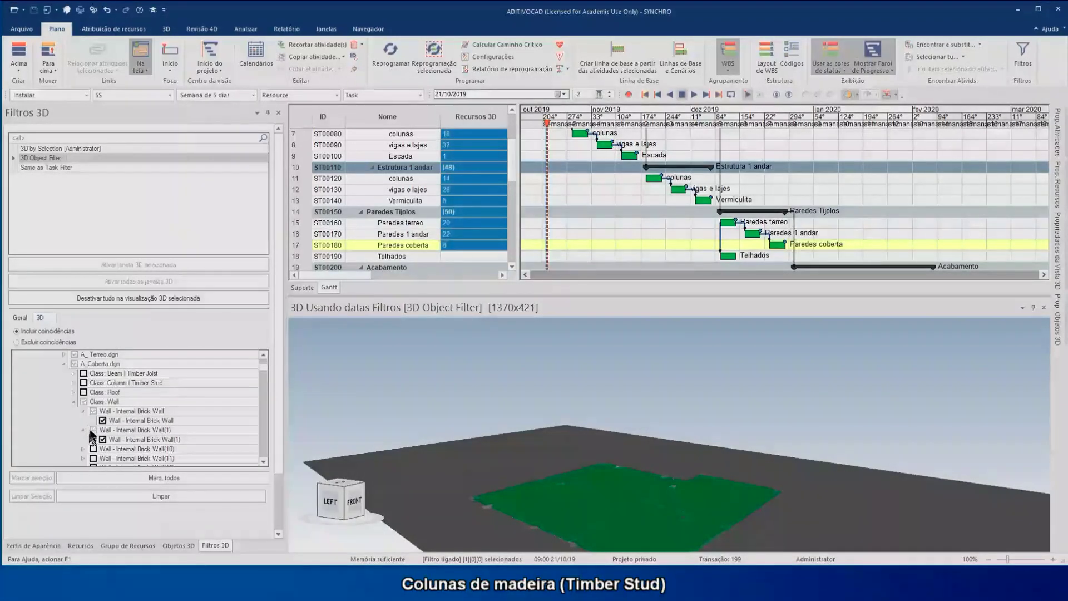
{"action": "left_click", "coordinate": [73, 401]}
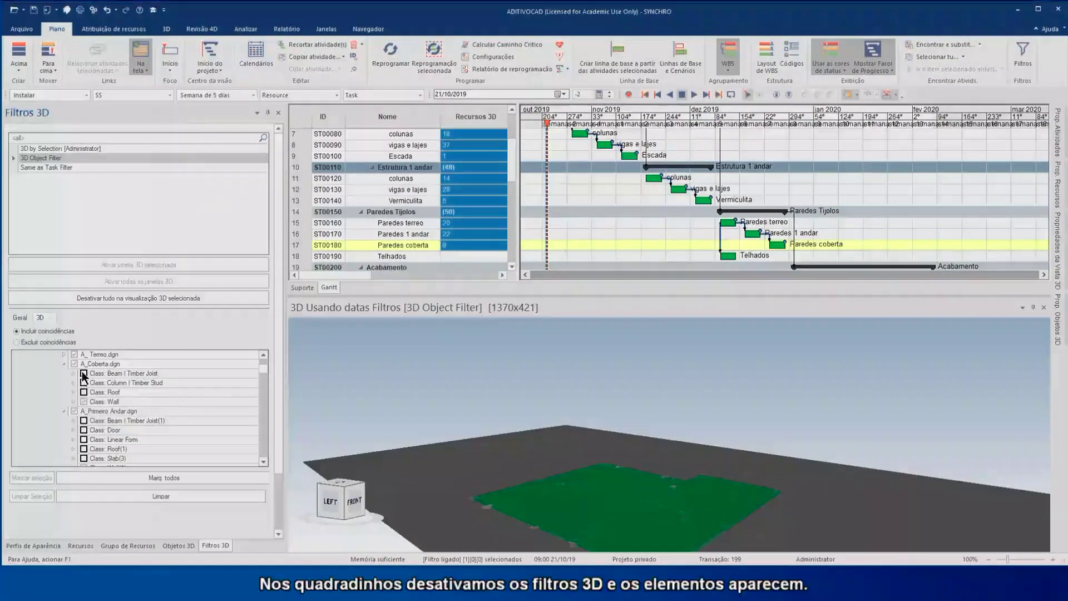
{"action": "left_click", "coordinate": [83, 374]}
{"action": "left_click", "coordinate": [84, 383]}
{"action": "left_click", "coordinate": [84, 393]}
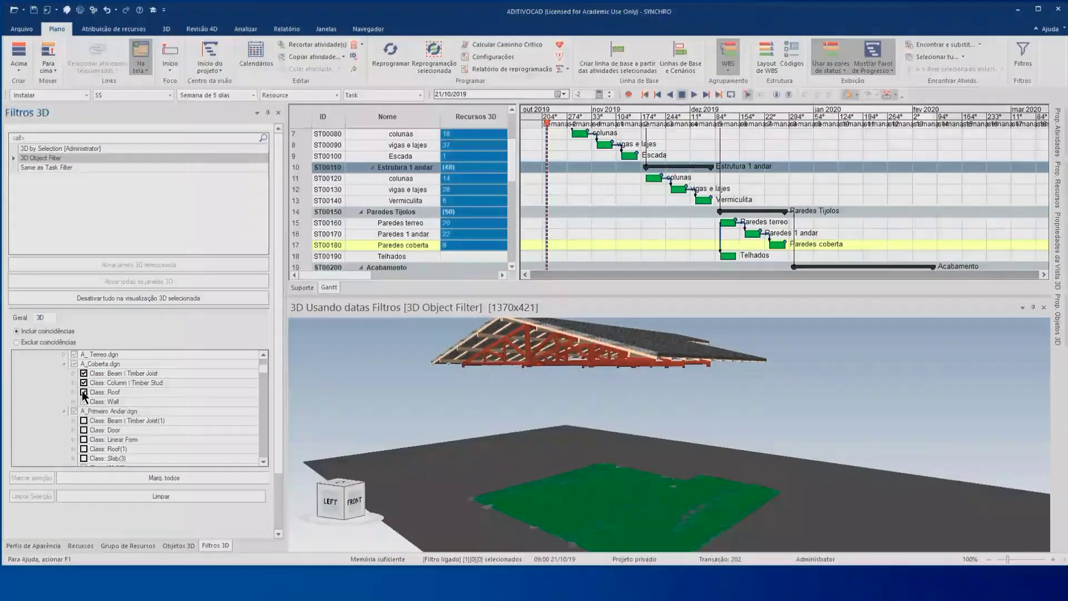
Select the timber joist, timber stud and roof classes of A_Coberta.dgn and assign their elements to the Telhados task
{"action": "left_click", "coordinate": [112, 375]}
{"action": "left_click", "coordinate": [112, 381]}
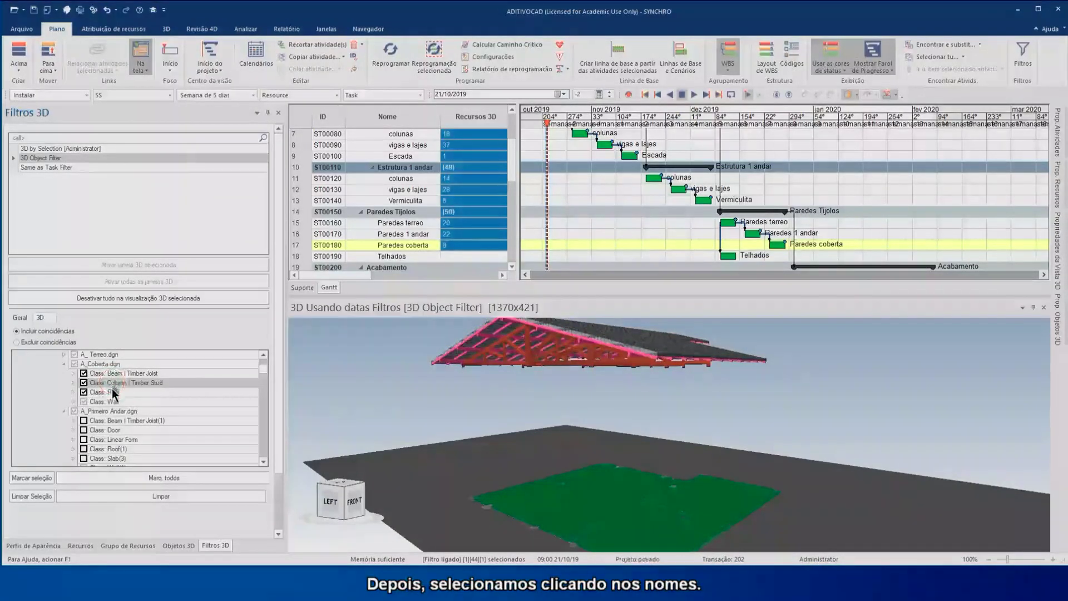
{"action": "left_click", "coordinate": [112, 391]}
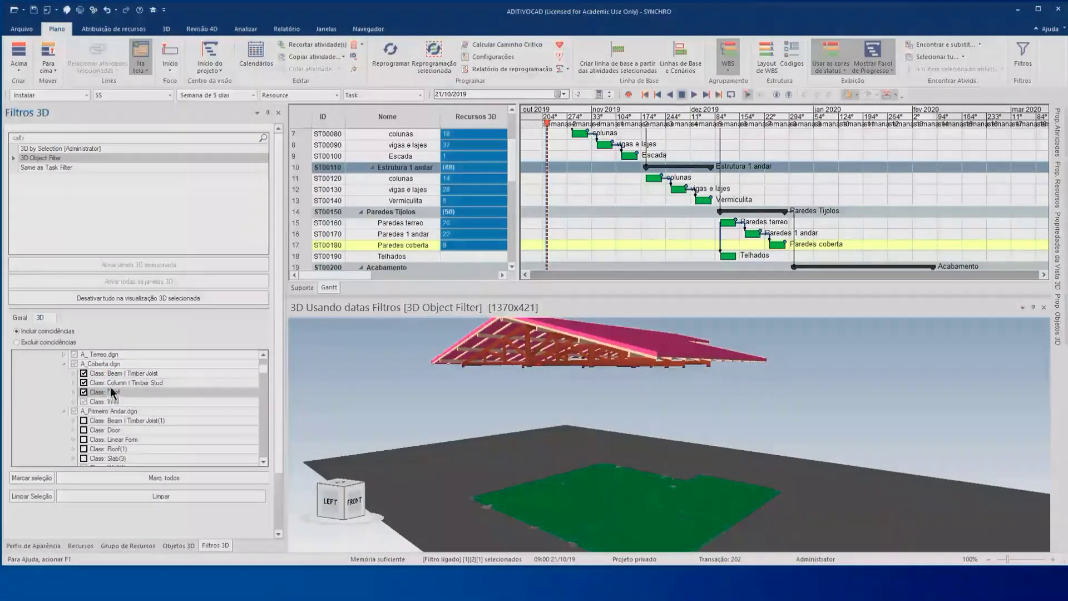
{"action": "left_click", "coordinate": [110, 374]}
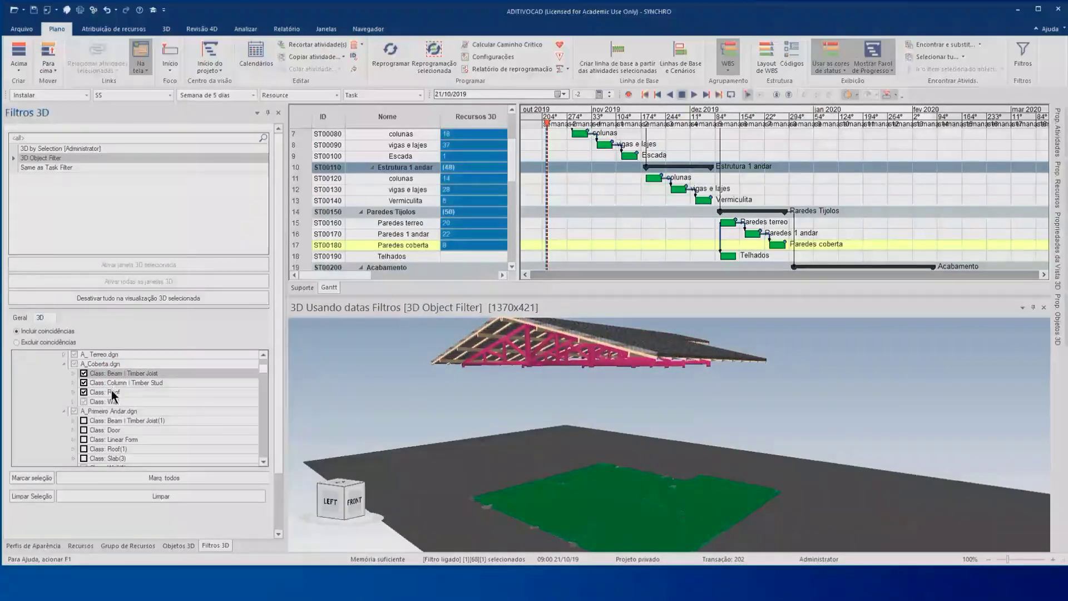
{"action": "left_click", "coordinate": [112, 392], "text": "shift"}
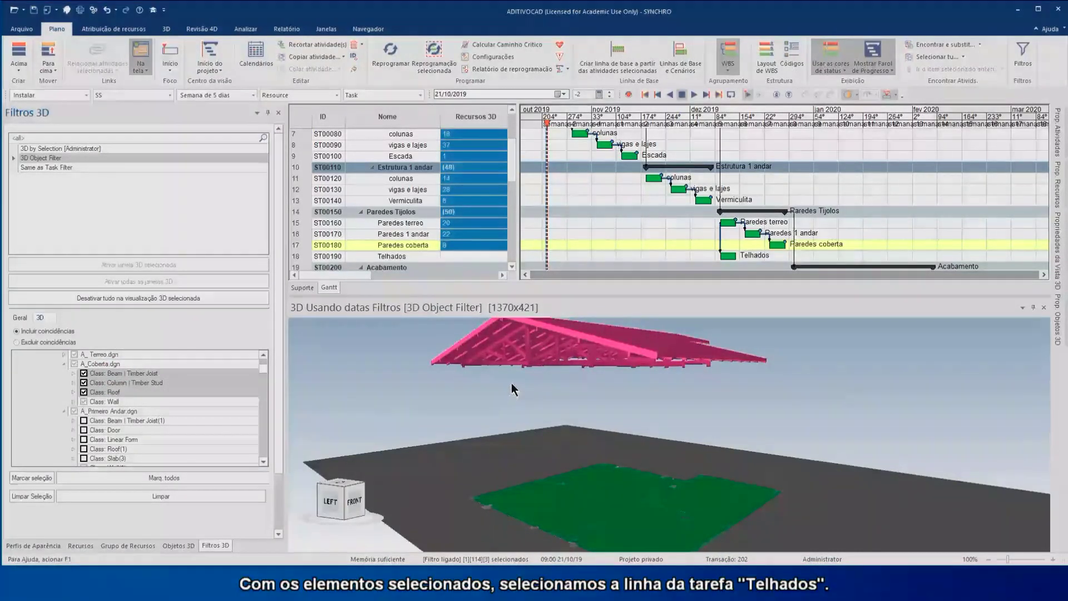
{"action": "left_click", "coordinate": [675, 258]}
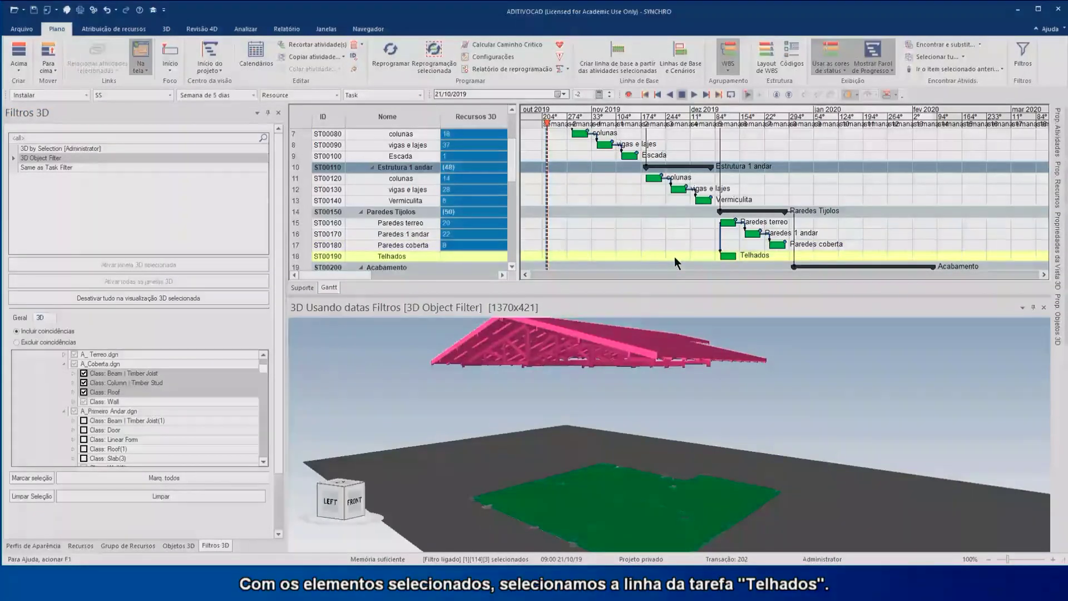
{"action": "key", "text": "ctrl+shift+a"}
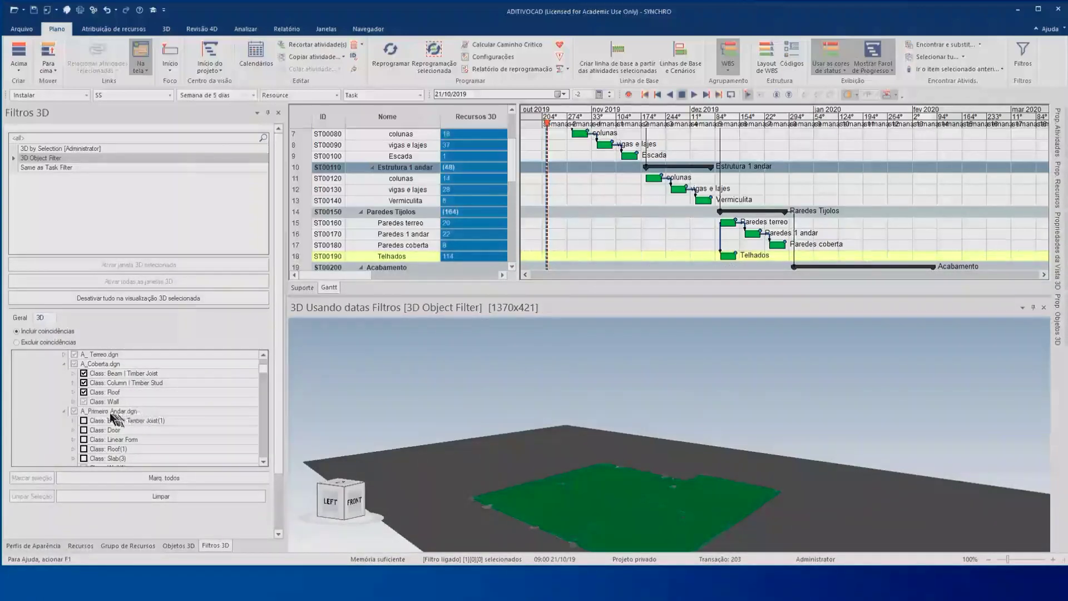
Show Class: Roof(1), Class: Beam | Timber Joist(1) and Levels(6) of A_Primeiro Andar.dgn through the 3D Object Filter
{"action": "scroll", "coordinate": [75, 417], "scroll_direction": "down", "scroll_amount": 1}
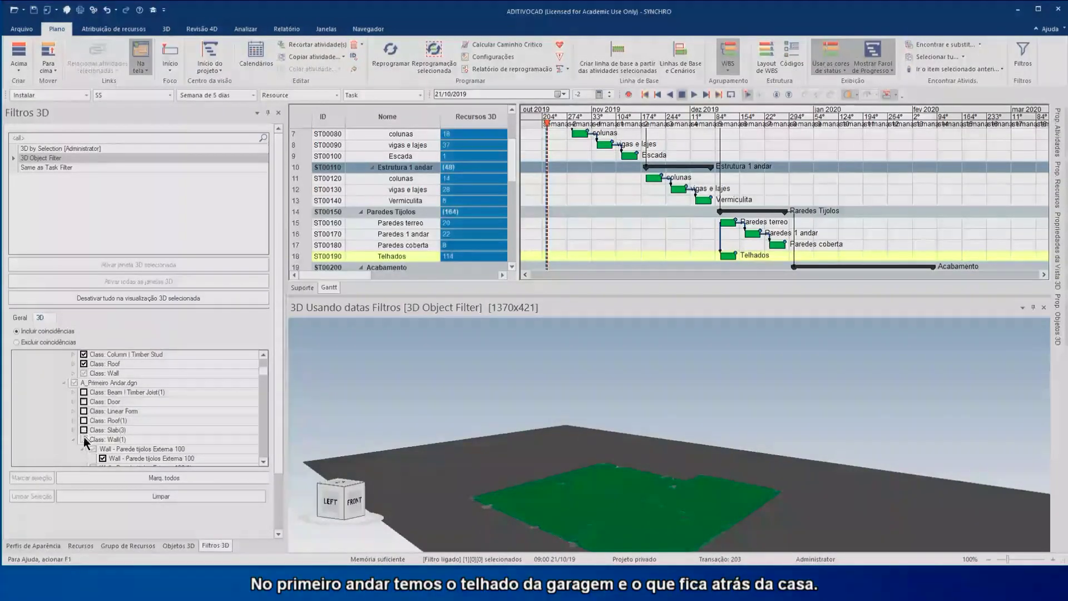
{"action": "left_click", "coordinate": [74, 439]}
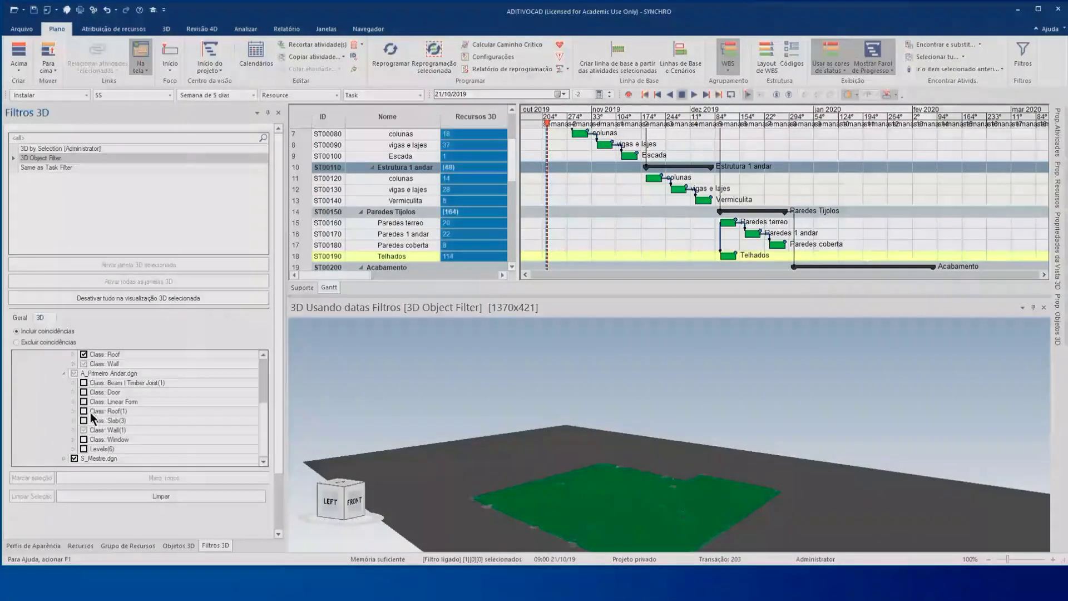
{"action": "left_click", "coordinate": [84, 412]}
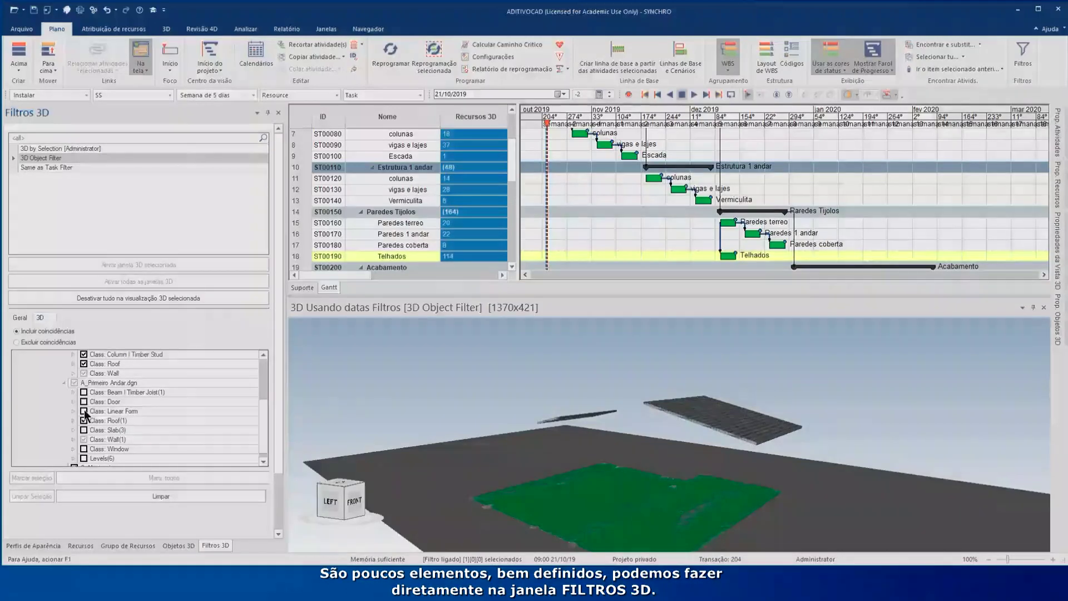
{"action": "left_click", "coordinate": [84, 393]}
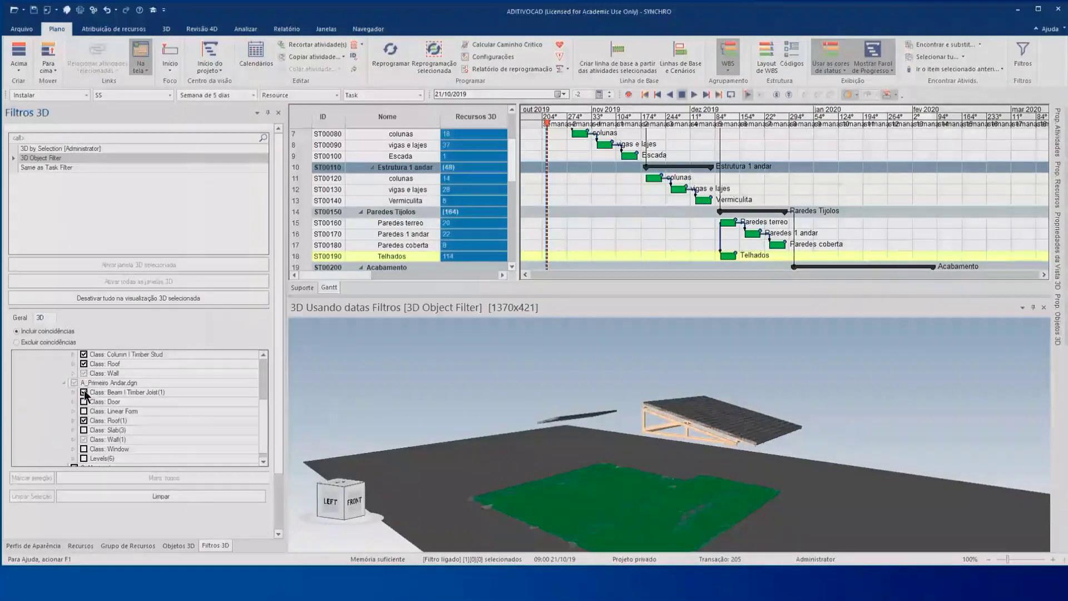
{"action": "scroll", "coordinate": [85, 436], "scroll_direction": "up", "scroll_amount": 1}
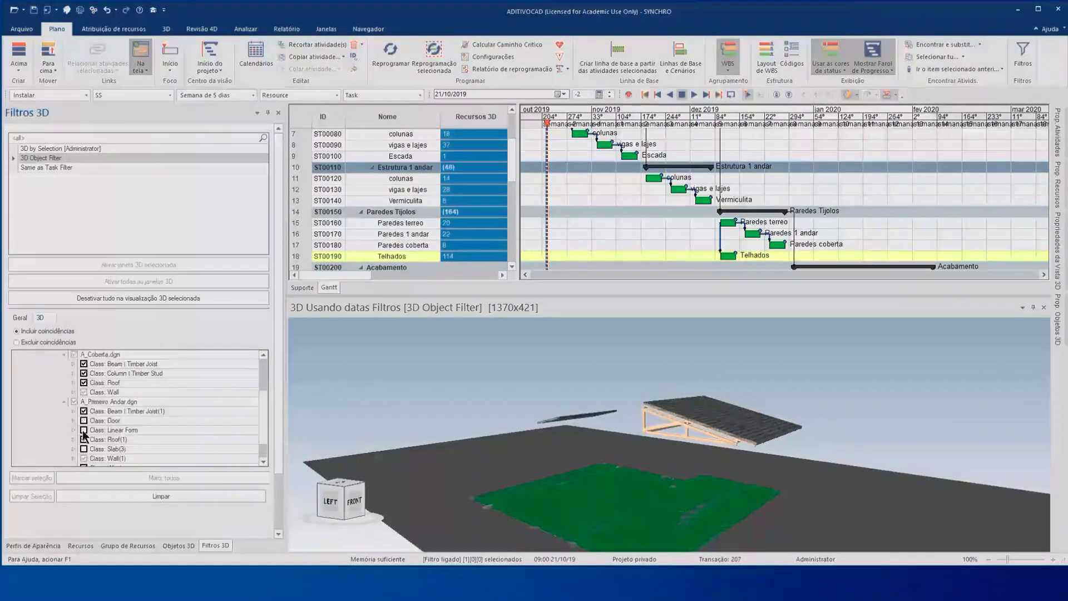
{"action": "scroll", "coordinate": [84, 440], "scroll_direction": "down", "scroll_amount": 1}
Select Class: Beam | Timber Joist(1) and Class: Roof(1) of A_Primeiro Andar.dgn and assign their elements to the Telhados task
{"action": "key", "text": "ctrl+shift+a"}
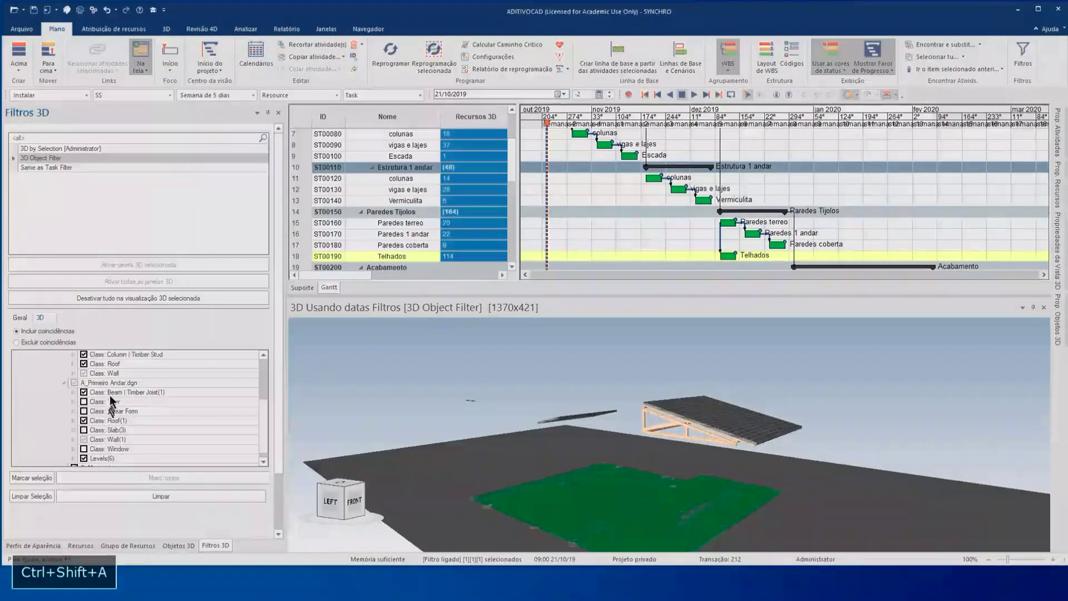
{"action": "left_click", "coordinate": [109, 392]}
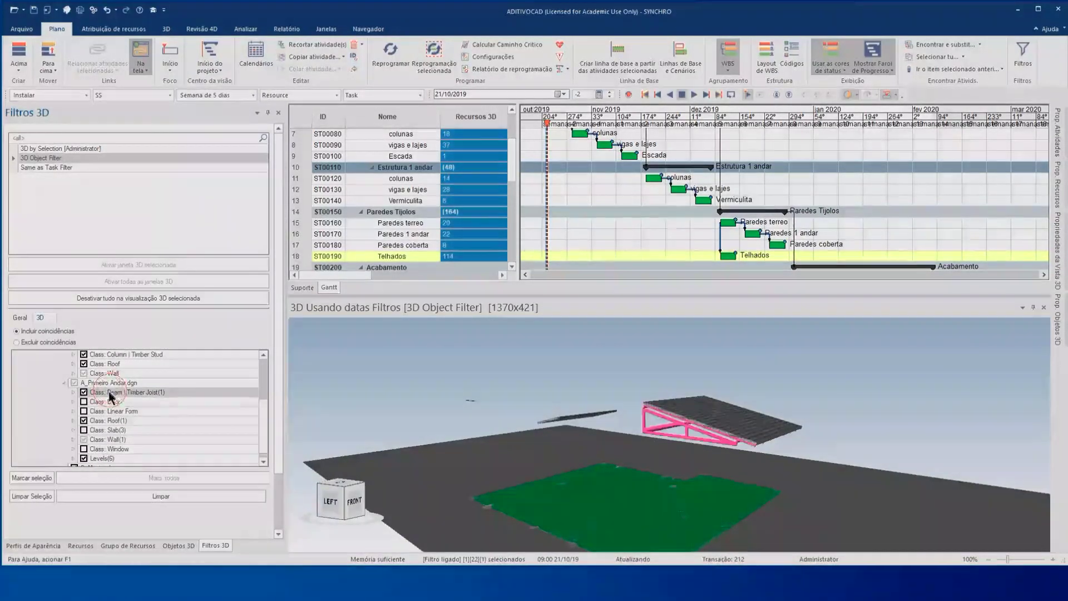
{"action": "left_click", "coordinate": [111, 420], "text": "ctrl"}
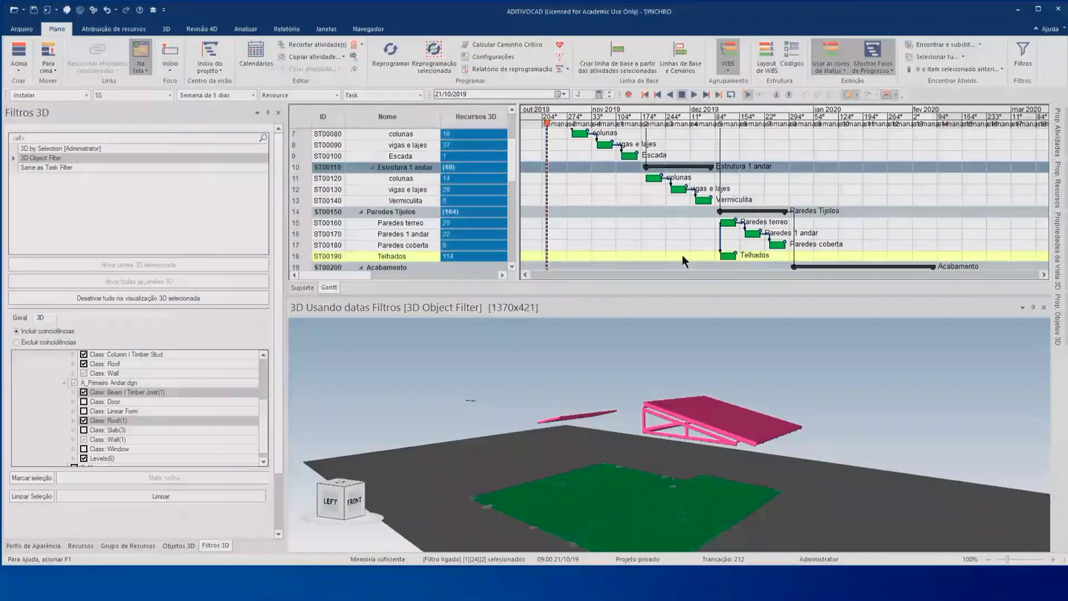
{"action": "key", "text": "ctrl+shift+a"}
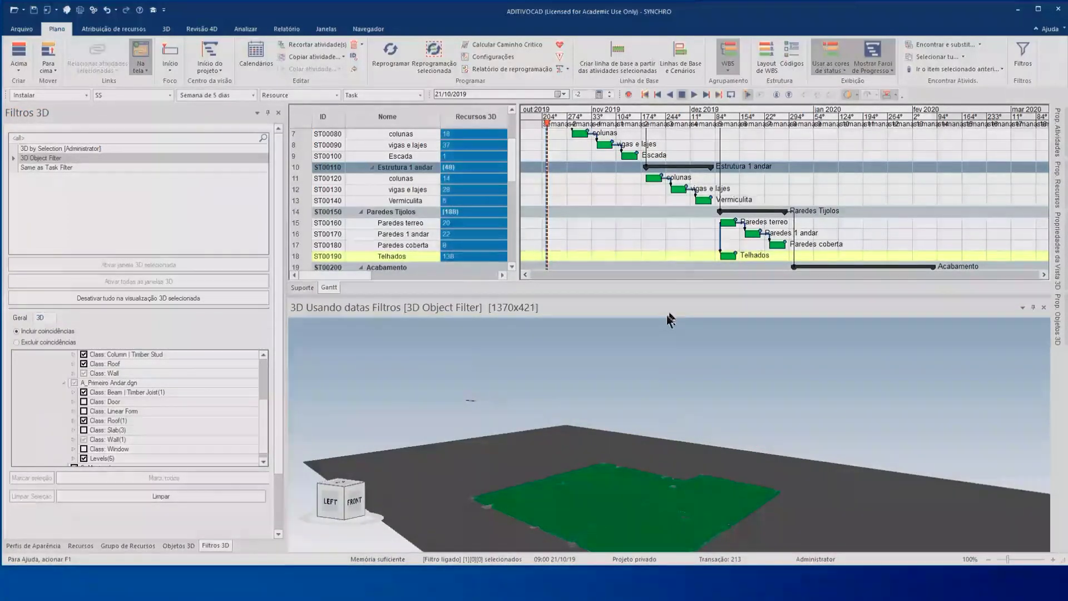
Play the 4D construction simulation from 21/10/2019 and stop it at 04/01/2020, after the walls and roofs are built
{"action": "left_click_drag", "start_coordinate": [627, 362], "coordinate": [545, 366]}
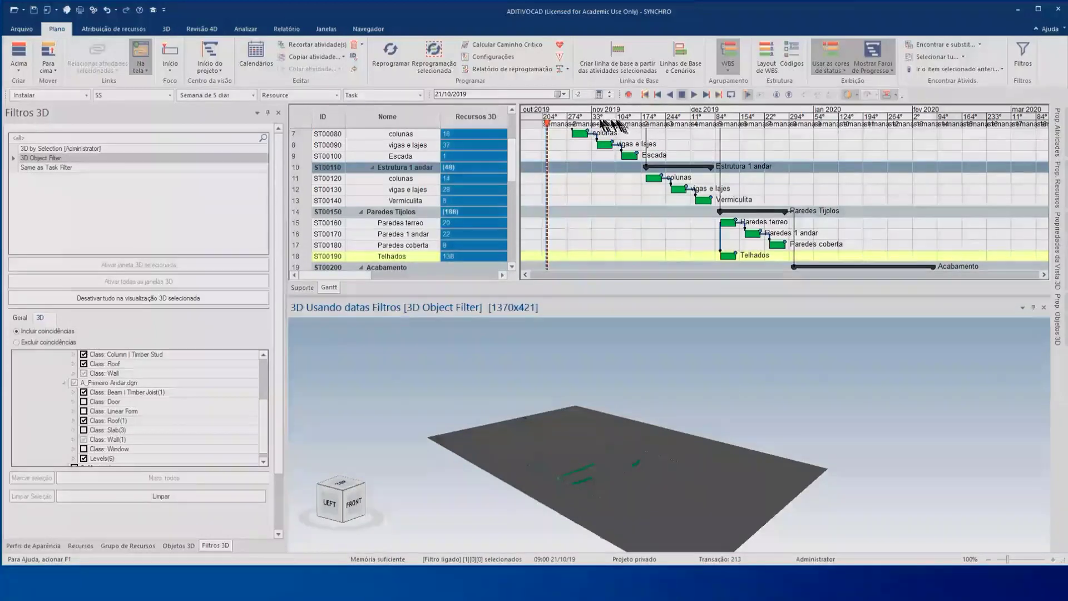
{"action": "left_click", "coordinate": [694, 95]}
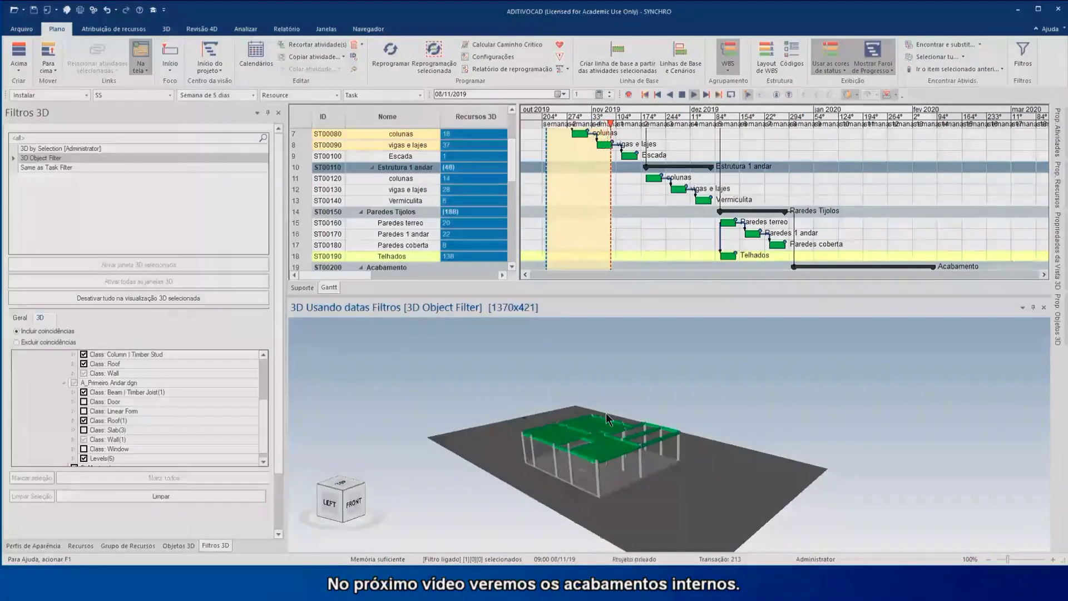
{"action": "scroll", "coordinate": [608, 418], "scroll_direction": "up", "scroll_amount": 3}
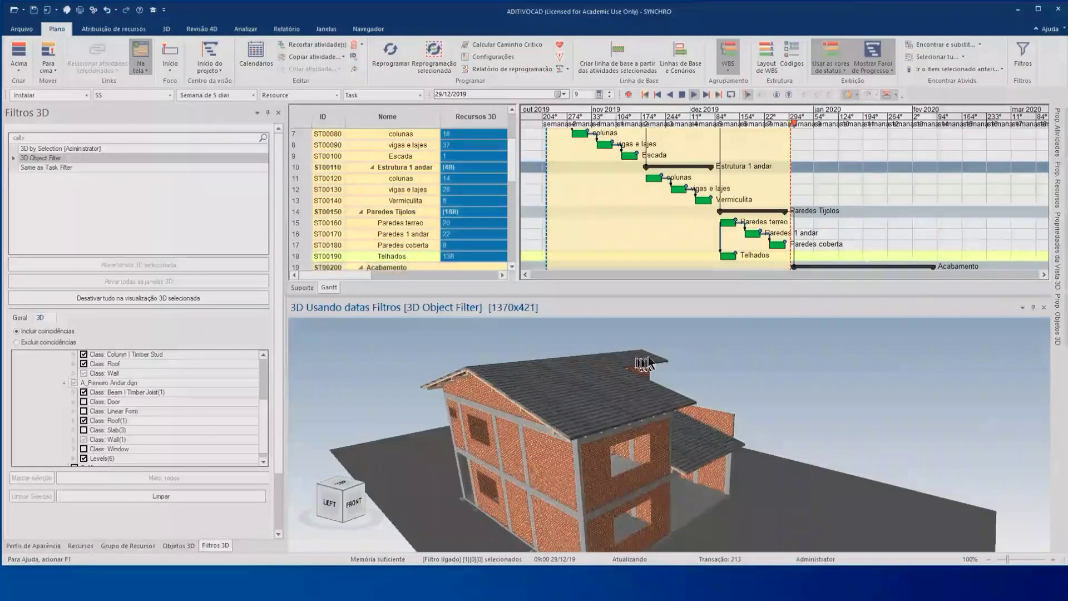
{"action": "left_click", "coordinate": [683, 95]}
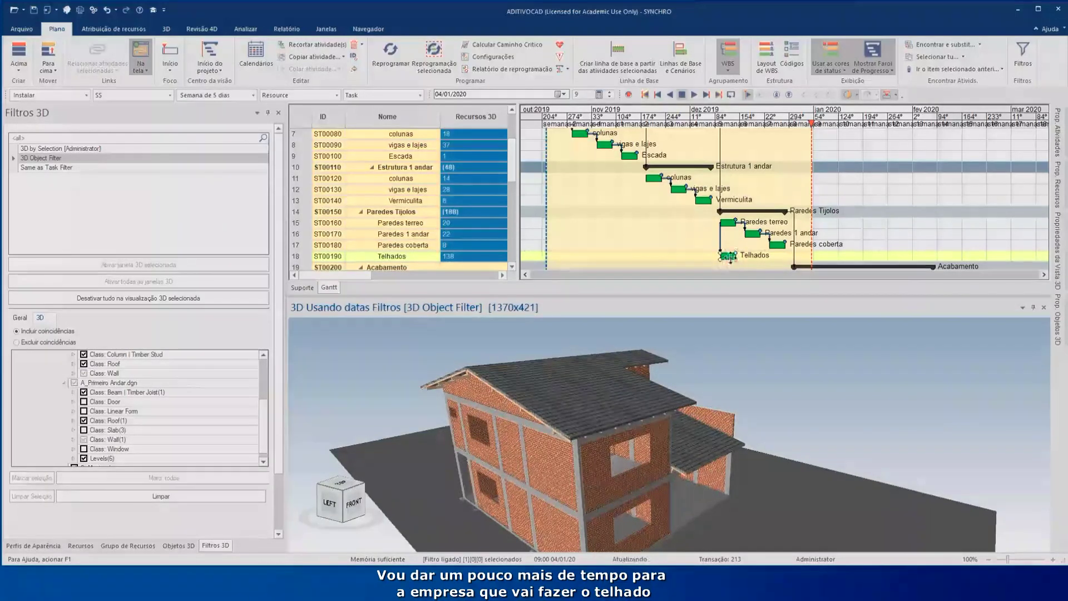
Extend the Telhados task on the Gantt chart to about the end of Paredes coberta and replay the simulation from 04/12/2019
{"action": "left_click_drag", "start_coordinate": [736, 259], "coordinate": [781, 256]}
{"action": "left_click", "coordinate": [705, 109]}
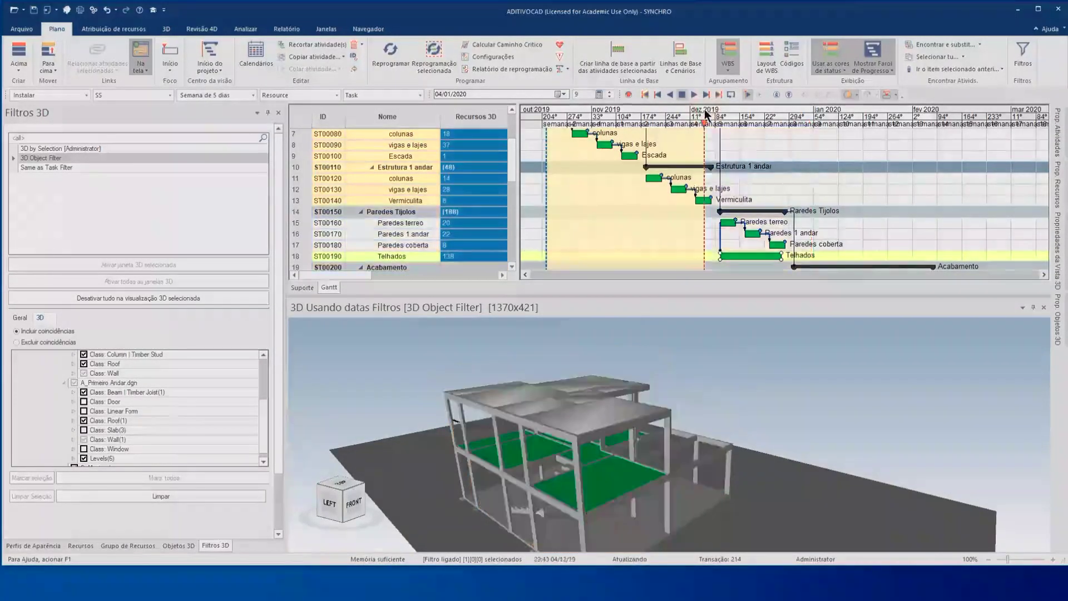
{"action": "left_click", "coordinate": [694, 95]}
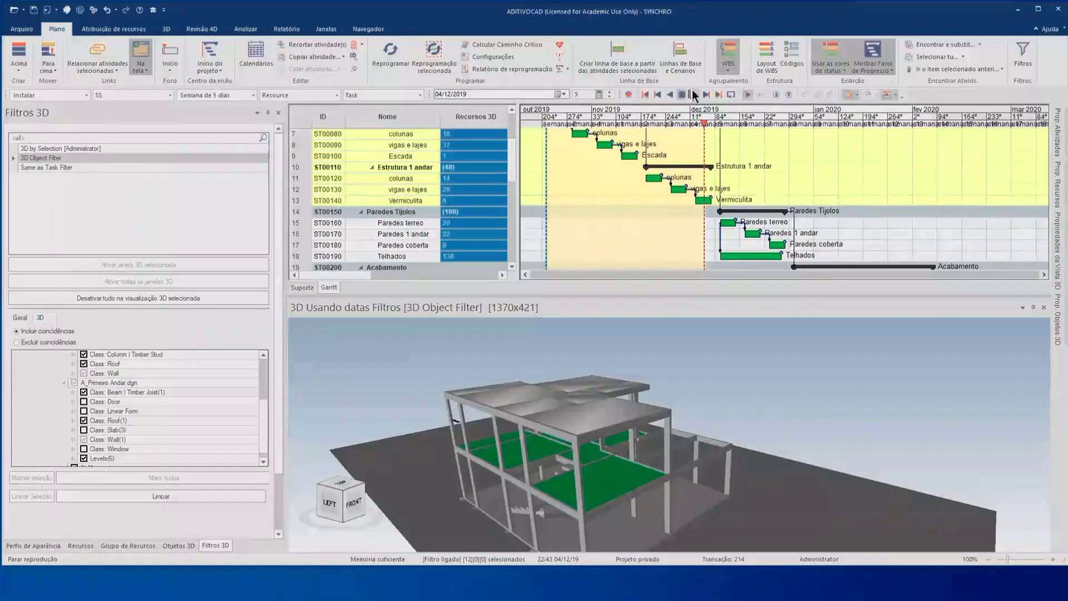
{"action": "left_click", "coordinate": [694, 94]}
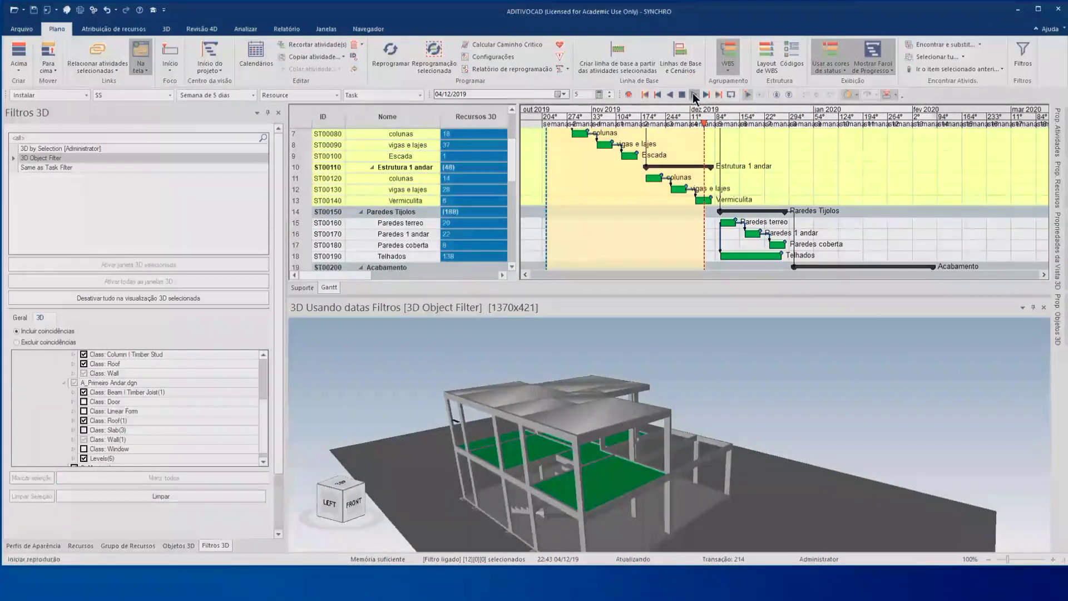